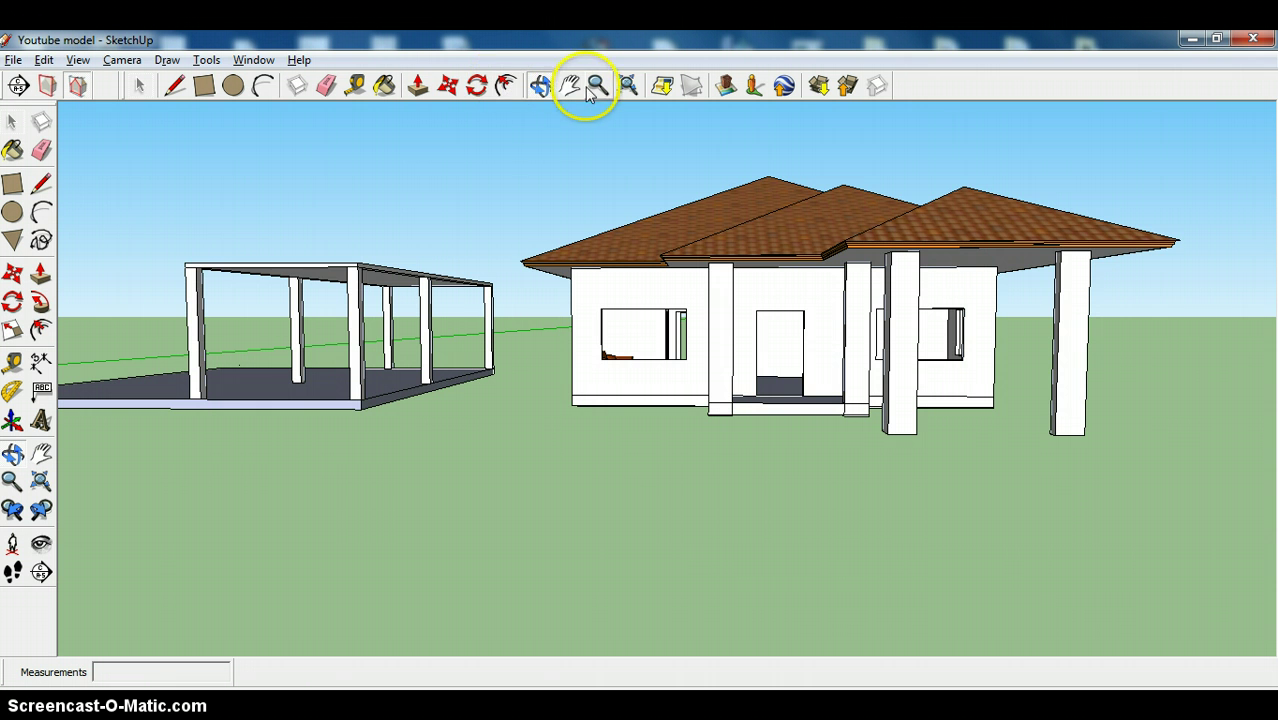
Inspect the slab-and-column structure beside the house from the front and above, and check whether it is grouped
{"action": "left_click_drag", "start_coordinate": [511, 245], "coordinate": [974, 239]}
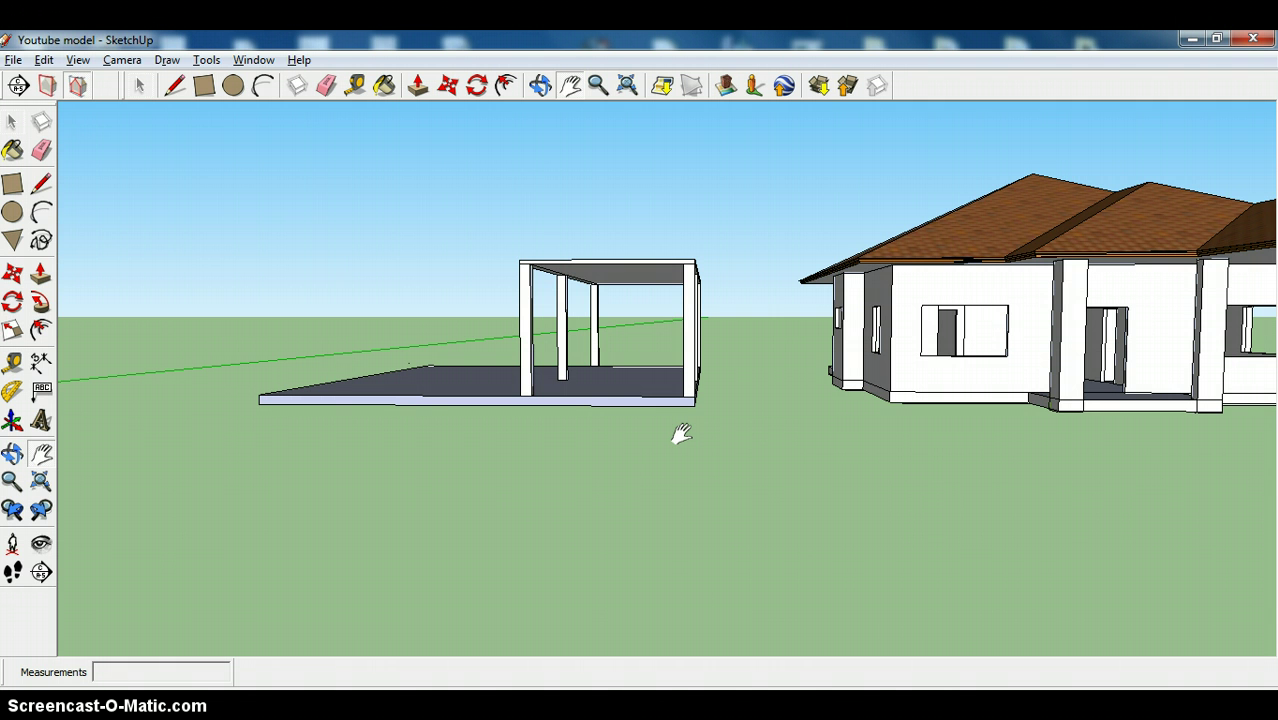
{"action": "left_click", "coordinate": [541, 86]}
{"action": "left_click_drag", "start_coordinate": [582, 149], "coordinate": [595, 307]}
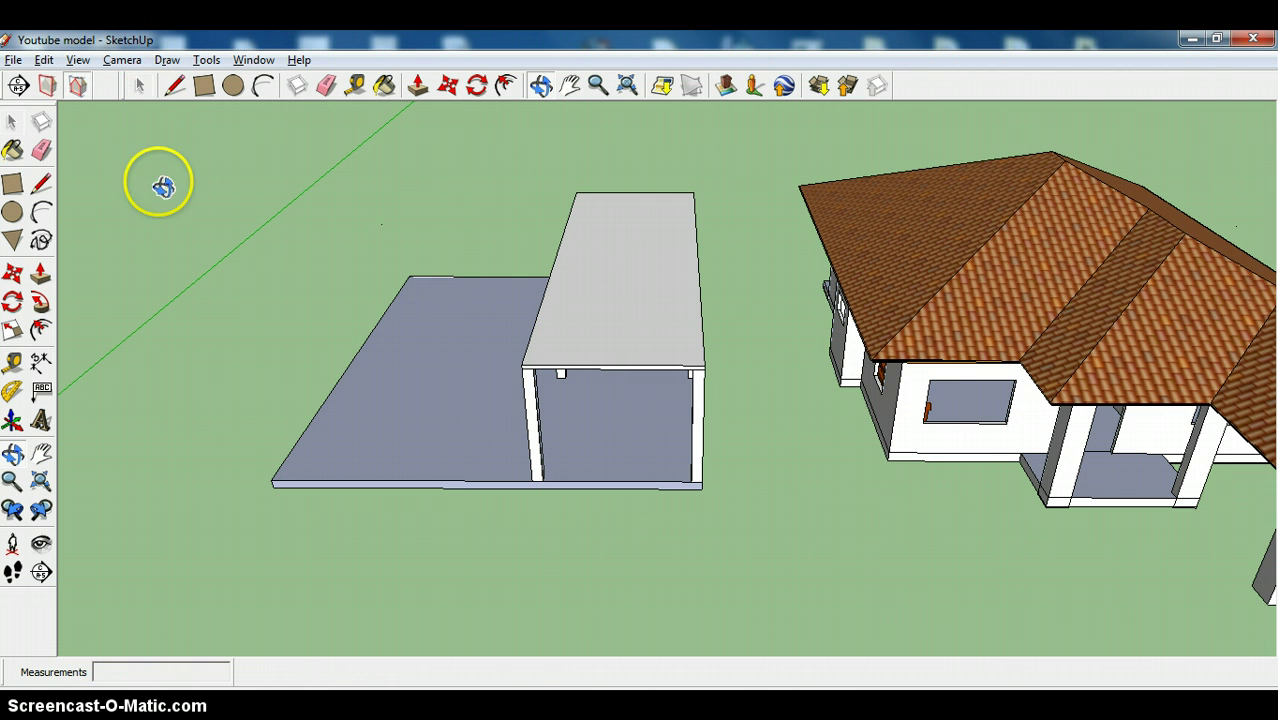
{"action": "left_click", "coordinate": [141, 88]}
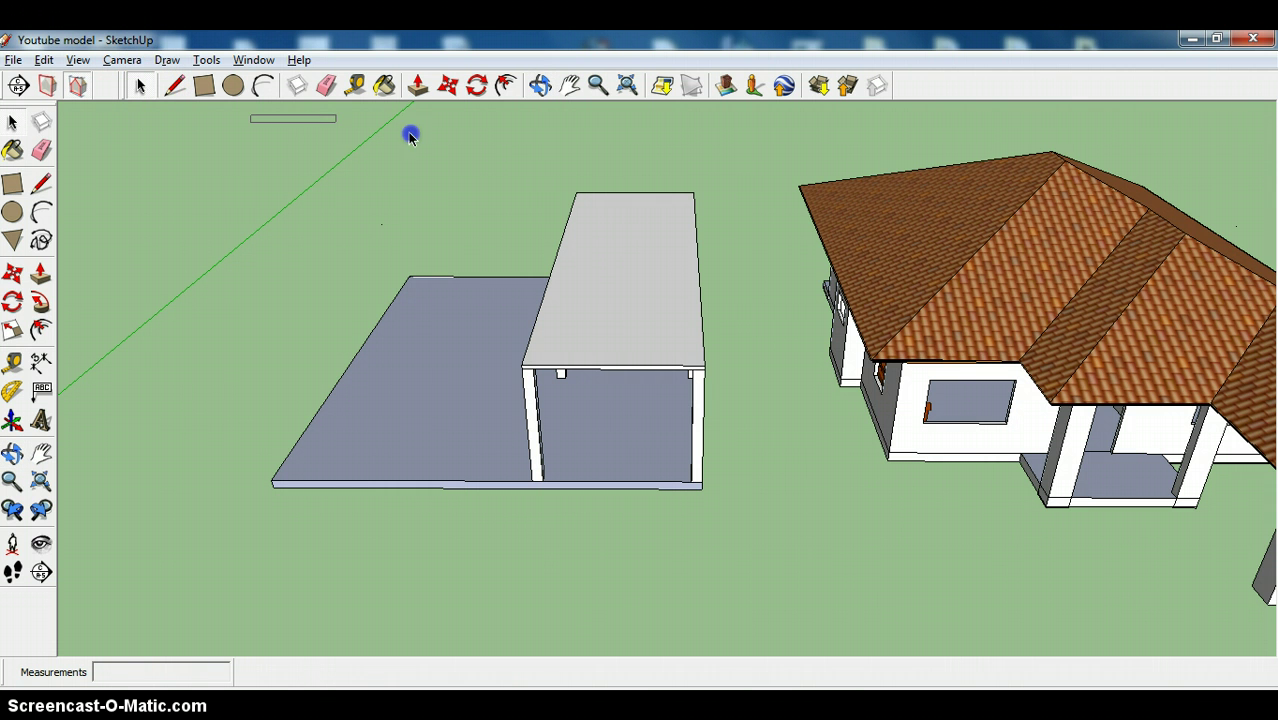
{"action": "left_click_drag", "start_coordinate": [410, 136], "coordinate": [726, 533]}
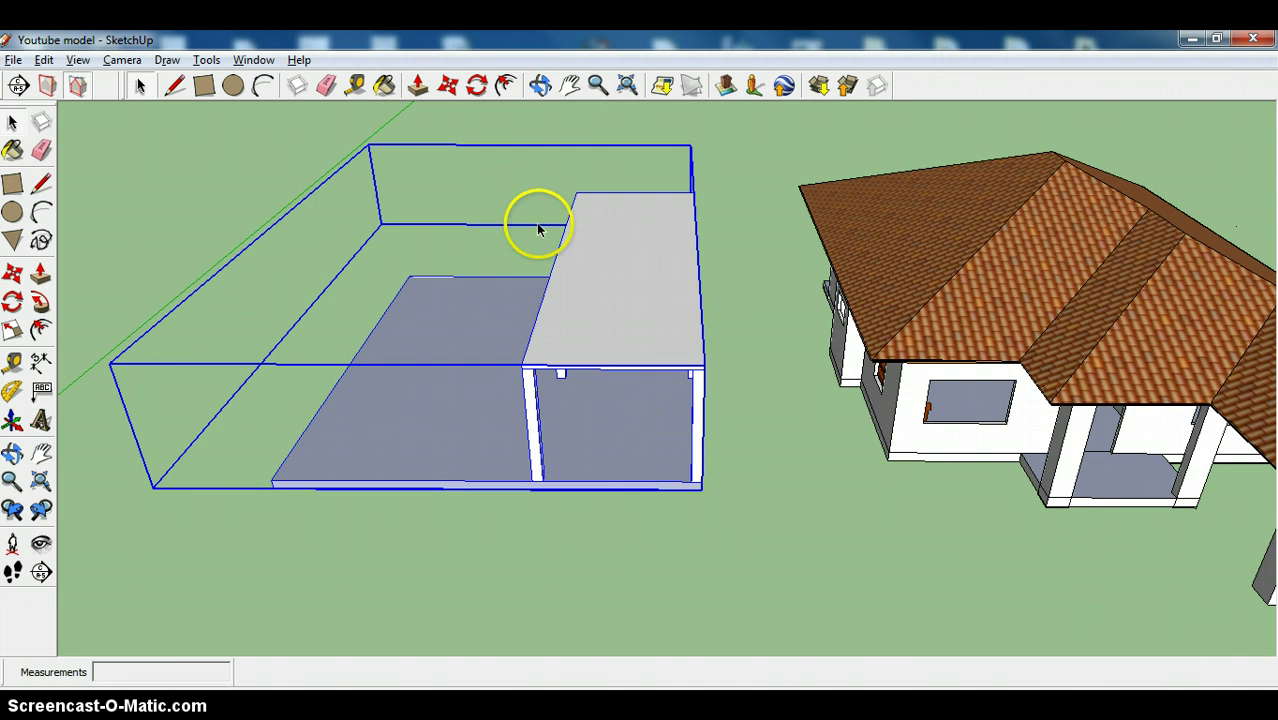
{"action": "left_click", "coordinate": [491, 206]}
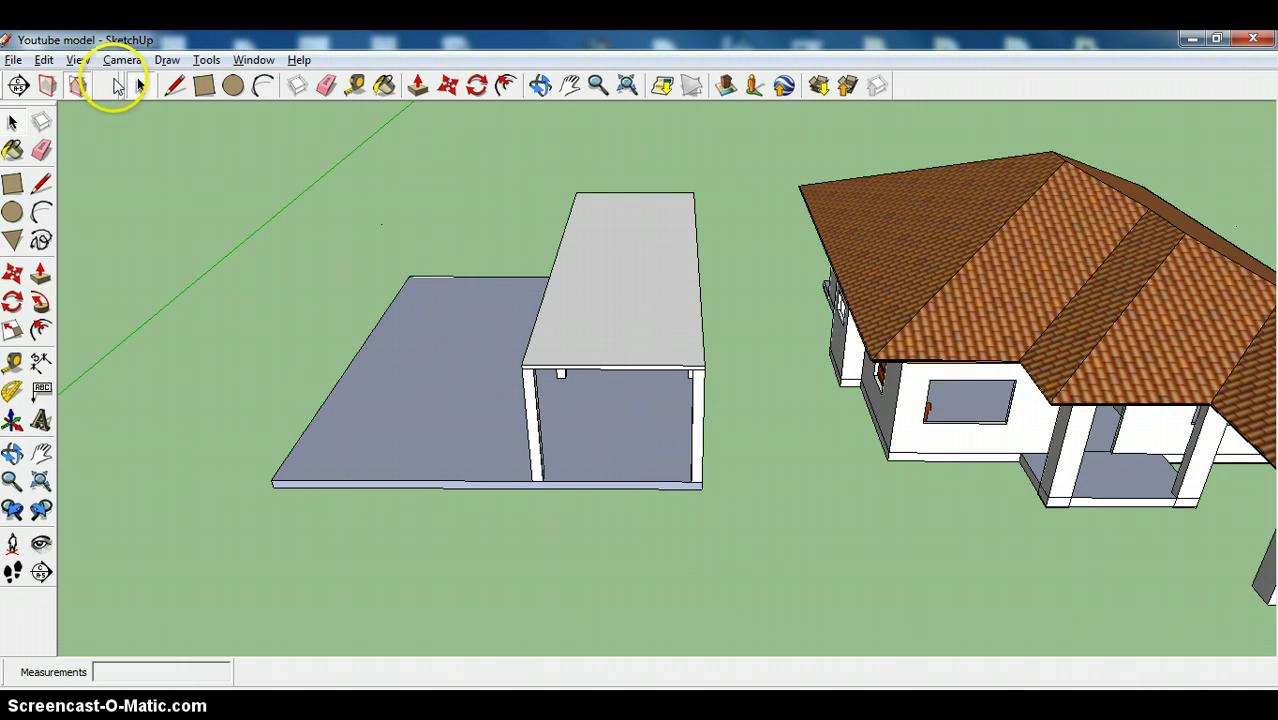
{"action": "left_click_drag", "start_coordinate": [234, 104], "coordinate": [742, 560]}
{"action": "right_click", "coordinate": [611, 305]}
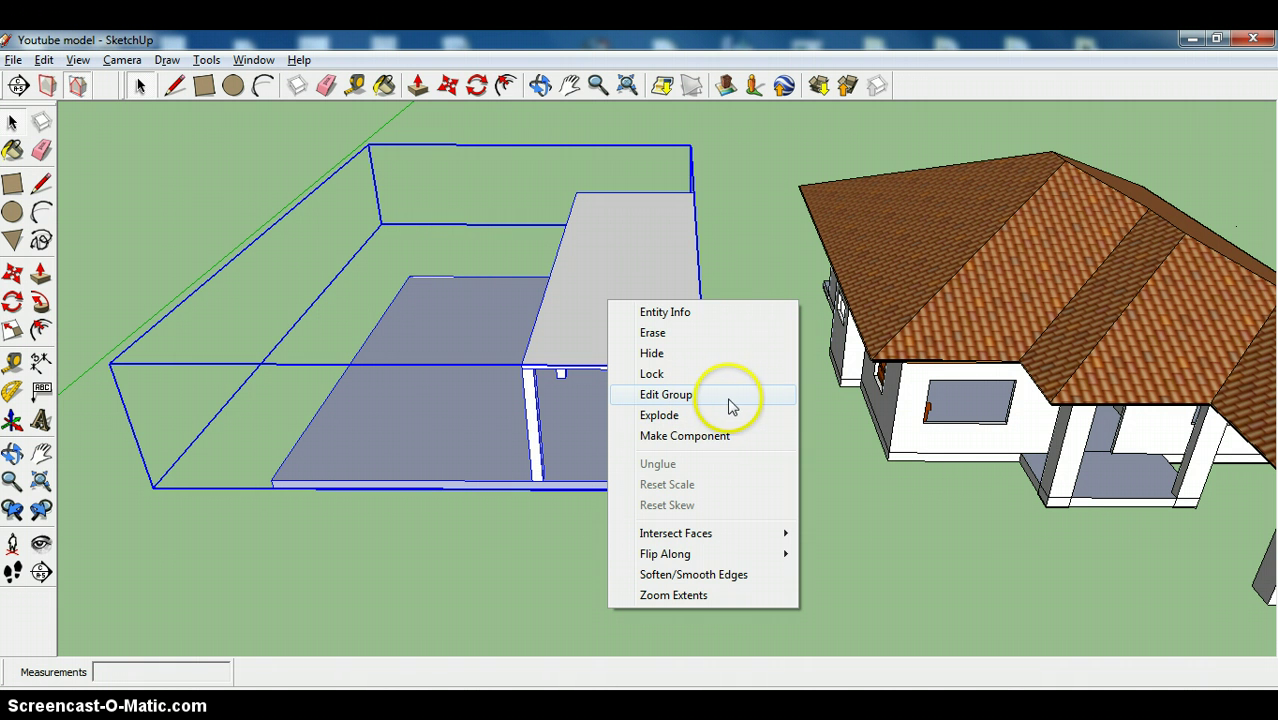
{"action": "left_click", "coordinate": [754, 163]}
{"action": "left_click", "coordinate": [744, 160]}
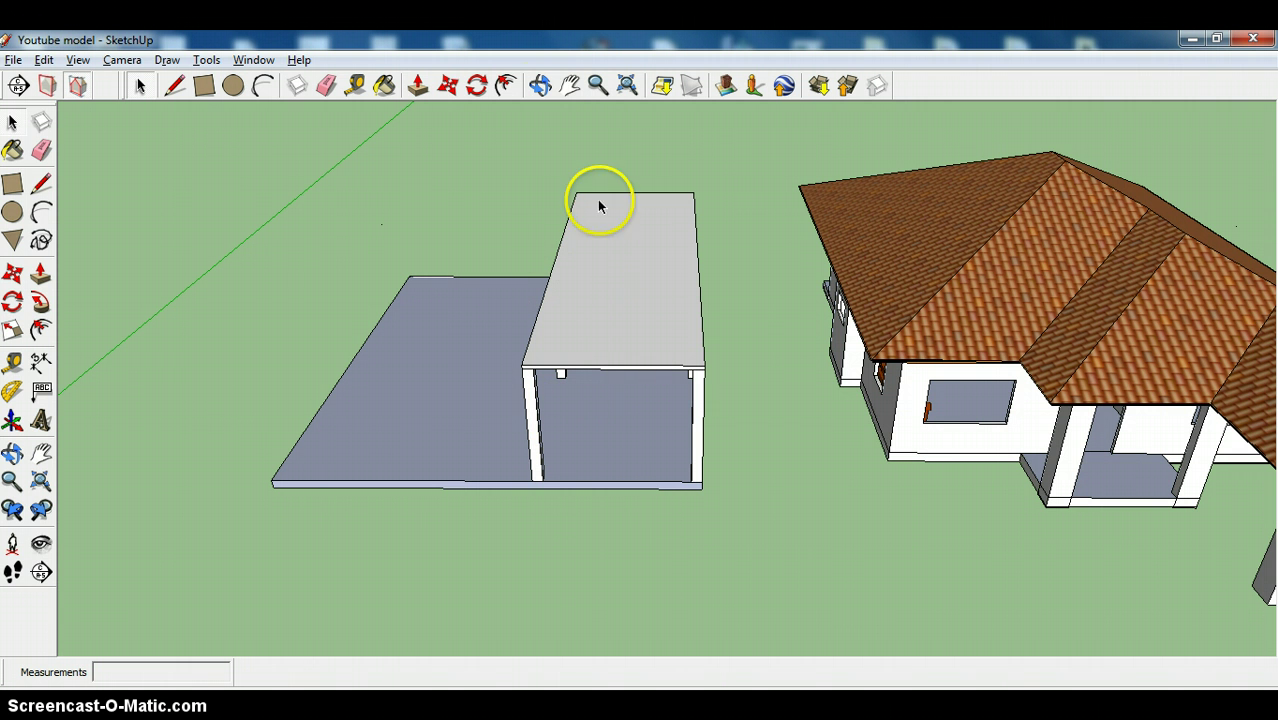
{"action": "left_click", "coordinate": [545, 84]}
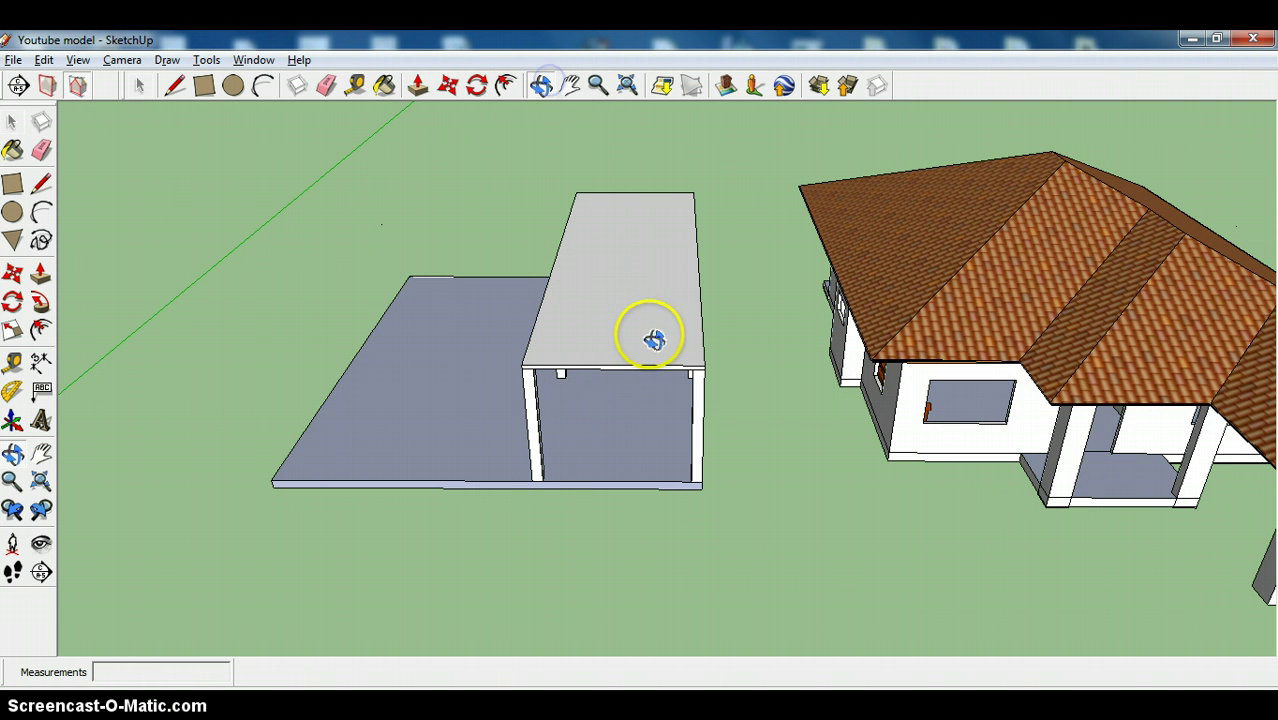
{"action": "left_click_drag", "start_coordinate": [653, 334], "coordinate": [668, 207]}
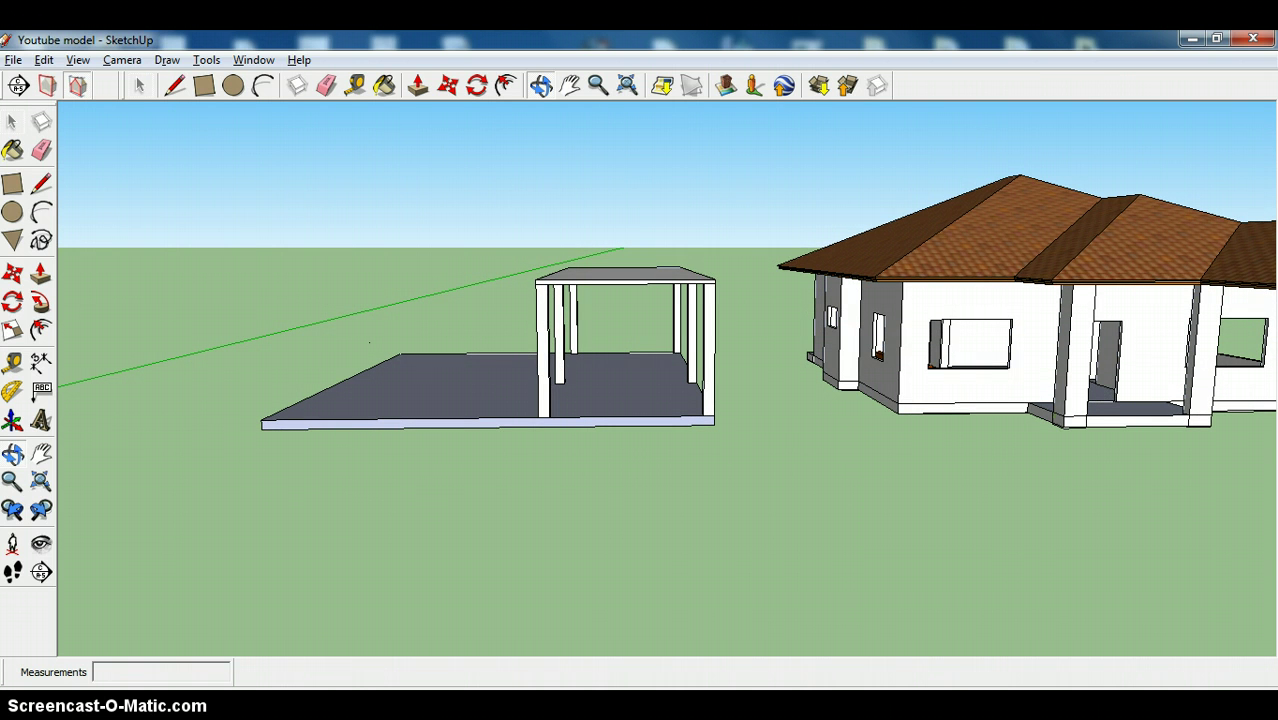
Switch to Calculator and clear its display
{"action": "key", "text": "alt+Tab"}
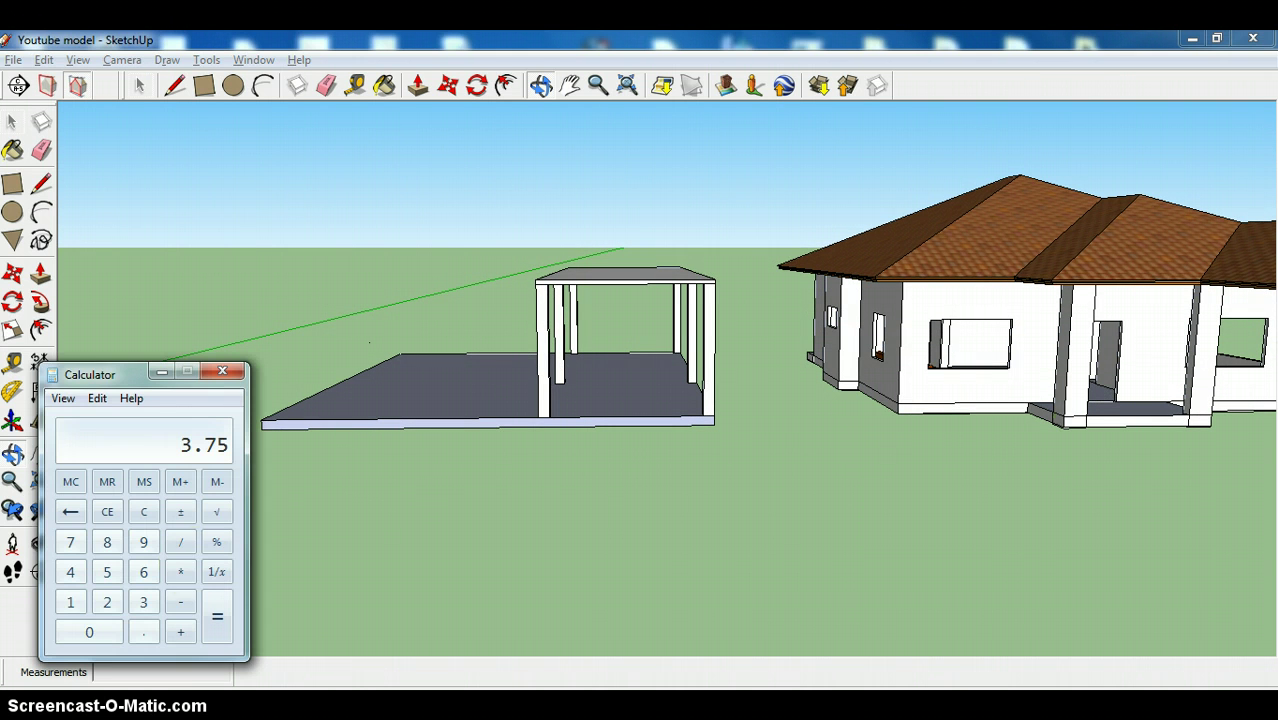
{"action": "left_click", "coordinate": [145, 515]}
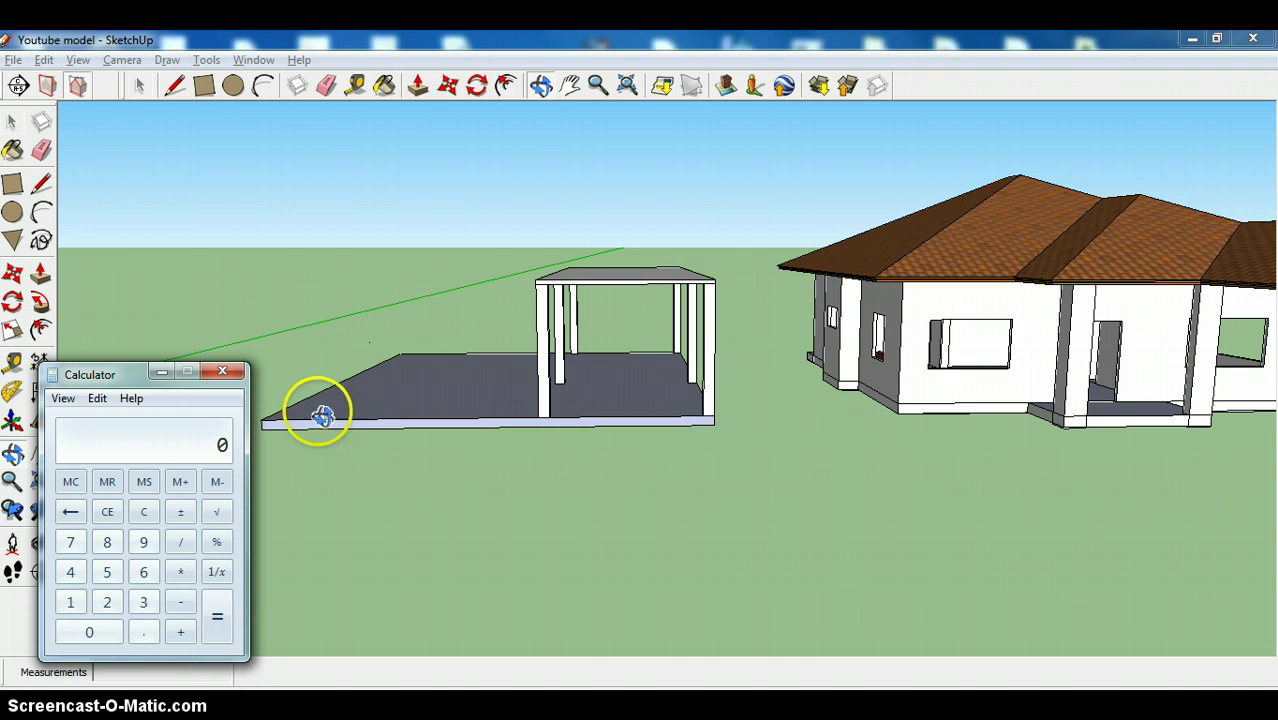
{"action": "left_click", "coordinate": [145, 605]}
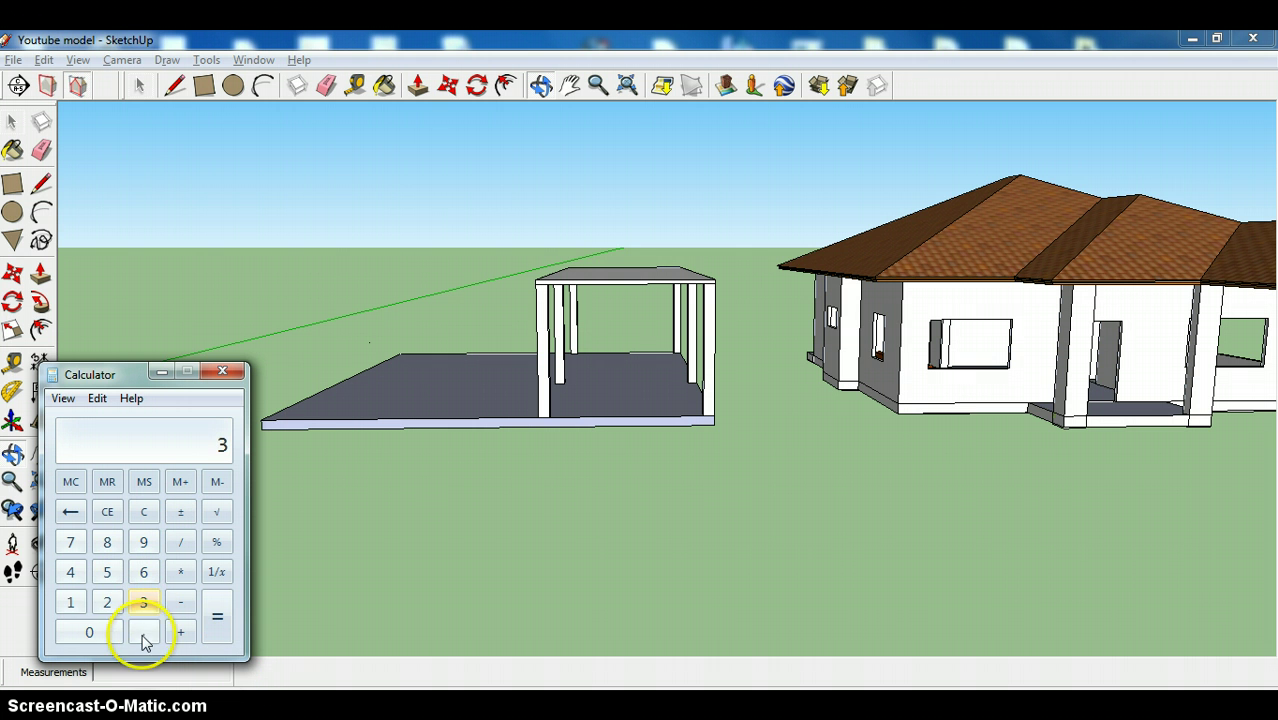
{"action": "left_click", "coordinate": [143, 632]}
{"action": "left_click", "coordinate": [71, 603]}
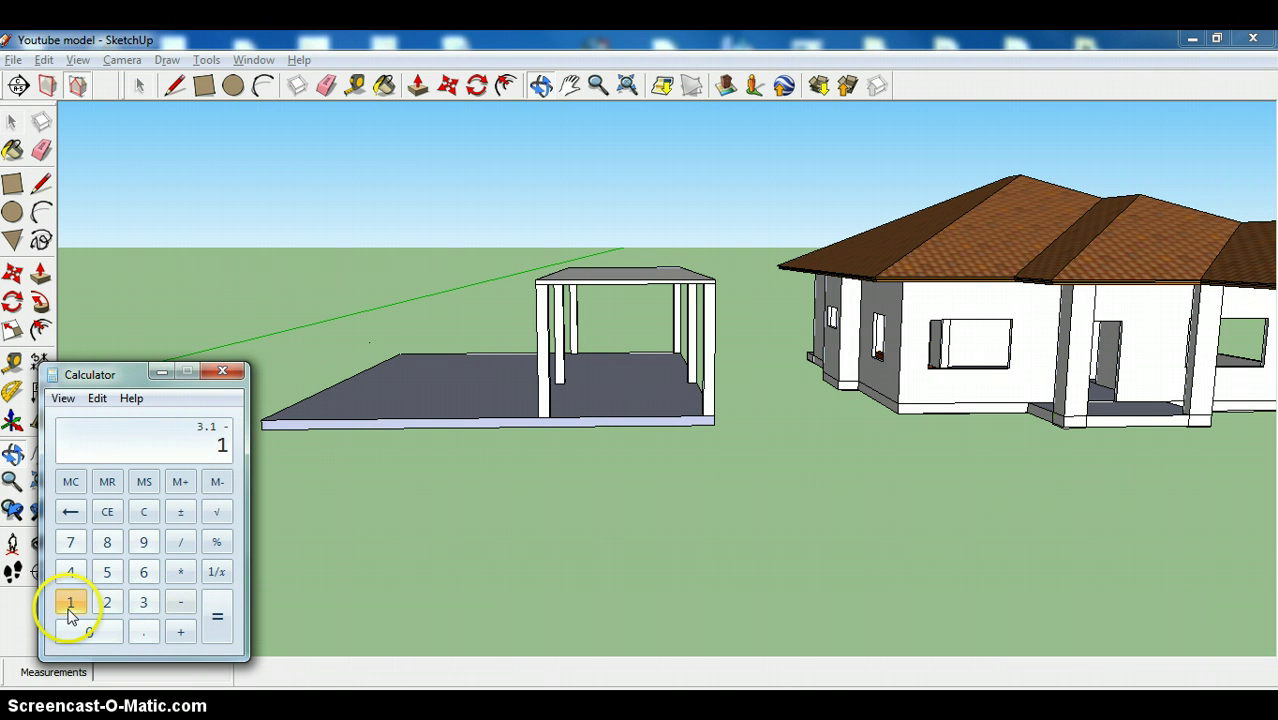
{"action": "left_click", "coordinate": [107, 572]}
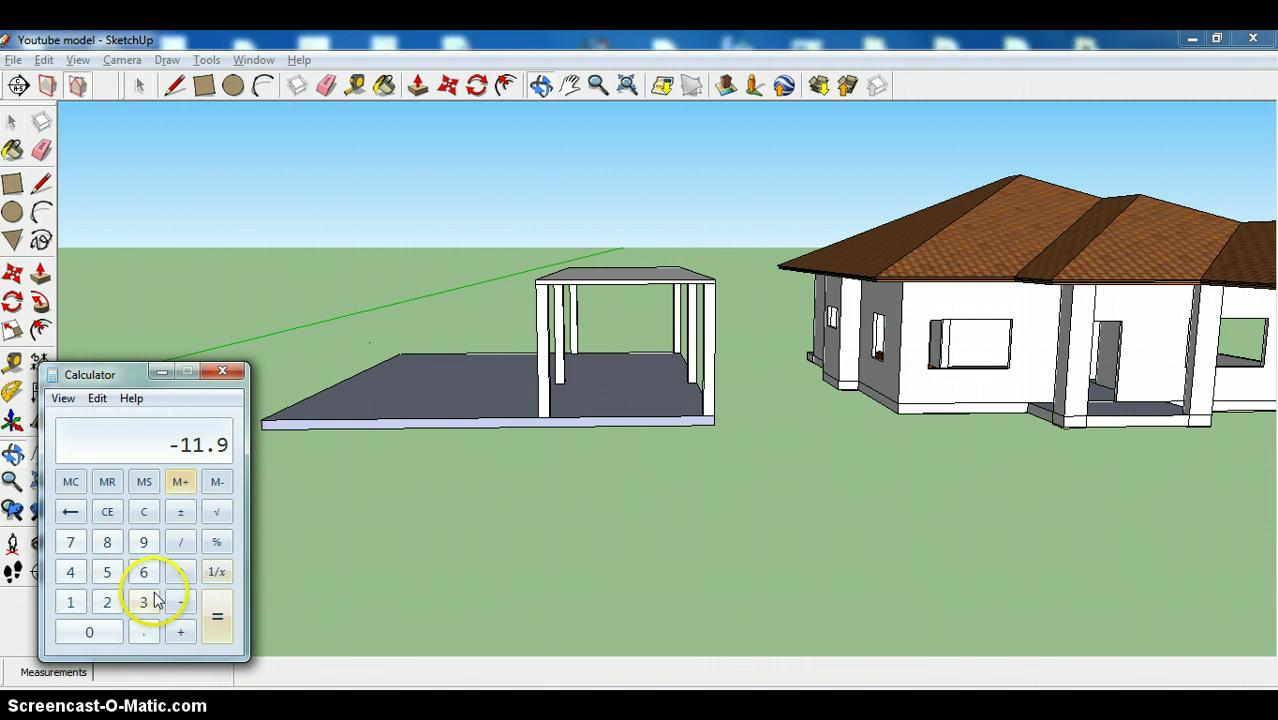
{"action": "left_click", "coordinate": [146, 511]}
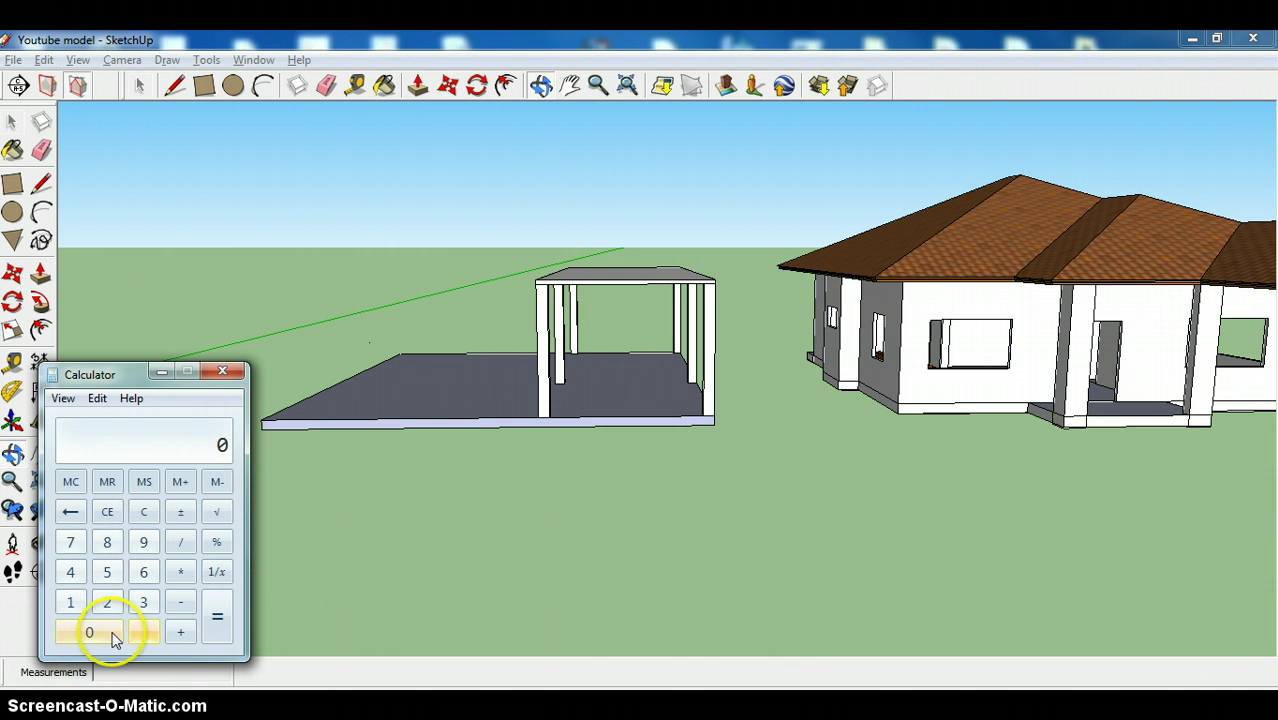
Calculate the height of one stair riser by dividing 3.1 by 15
{"action": "left_click", "coordinate": [145, 603]}
{"action": "left_click", "coordinate": [143, 632]}
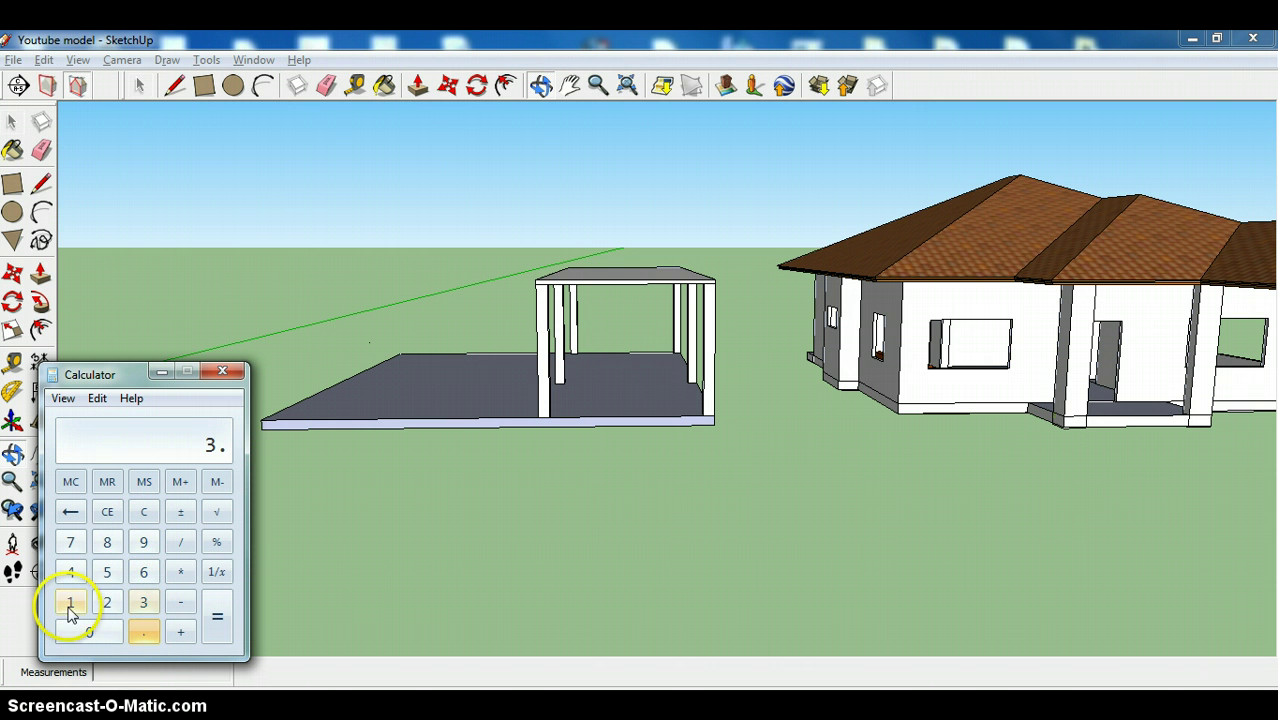
{"action": "left_click", "coordinate": [70, 602]}
{"action": "left_click", "coordinate": [180, 542]}
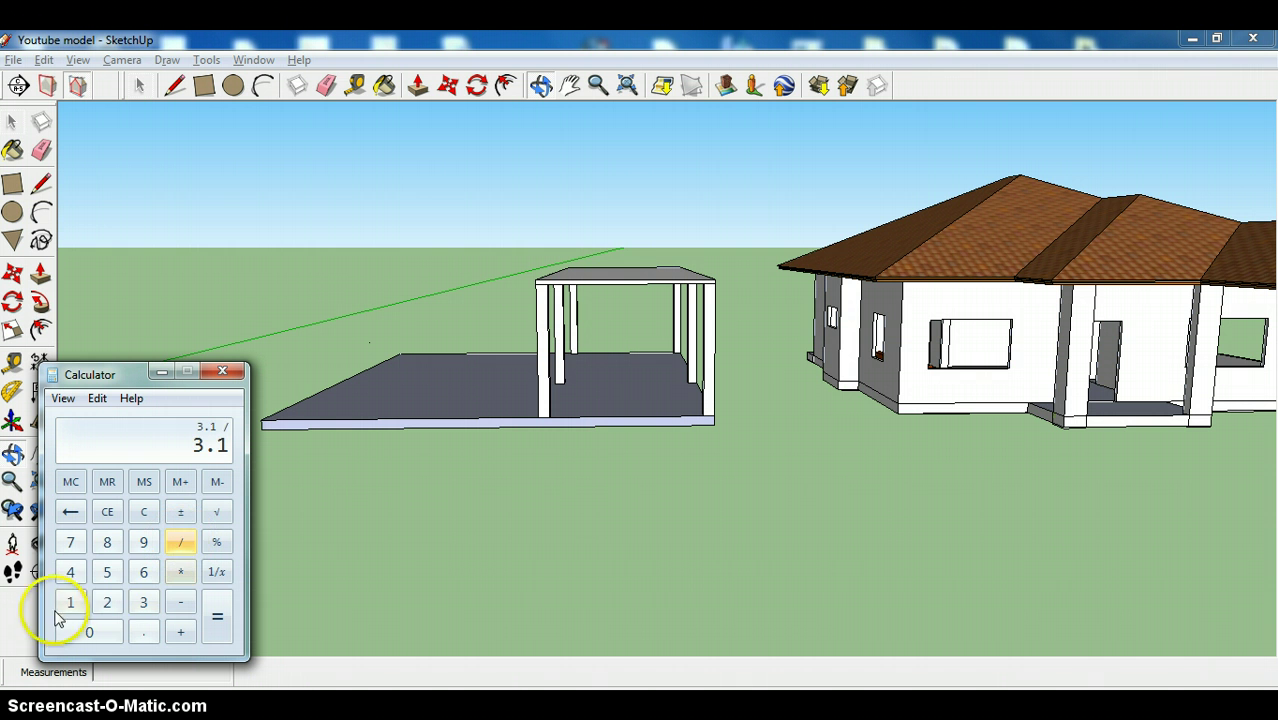
{"action": "left_click", "coordinate": [72, 601]}
{"action": "left_click", "coordinate": [108, 574]}
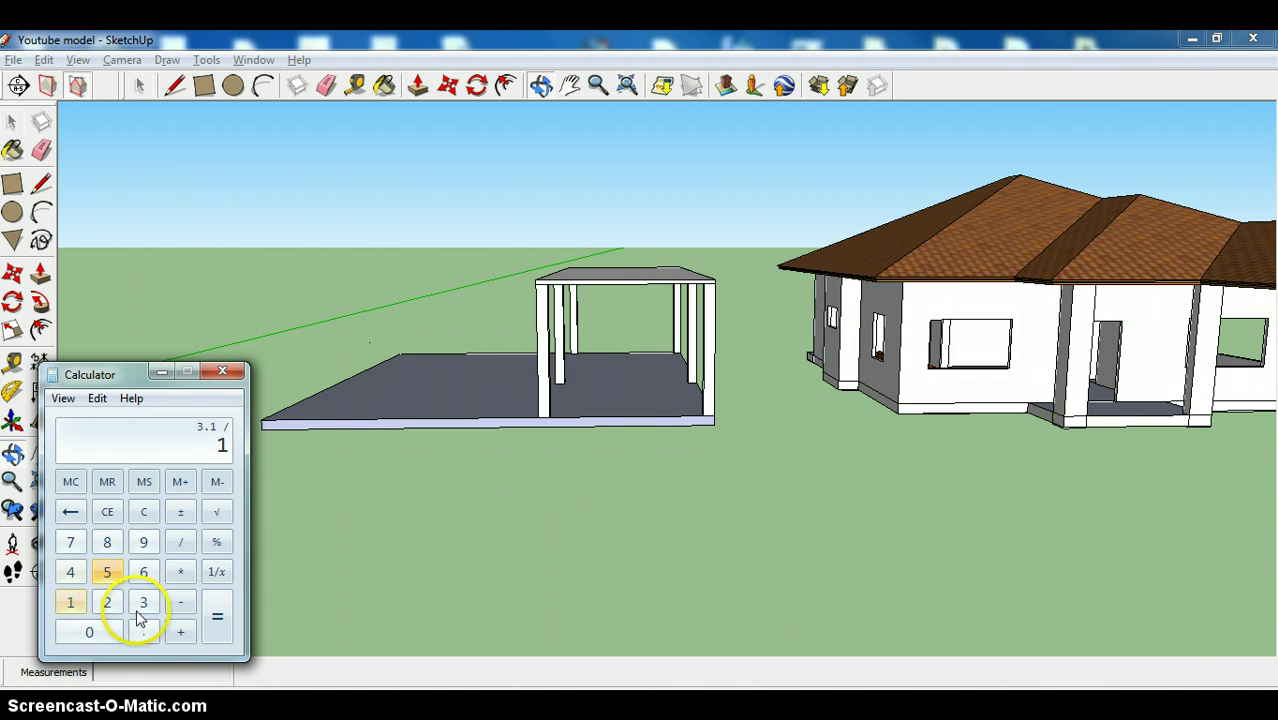
{"action": "left_click", "coordinate": [216, 618]}
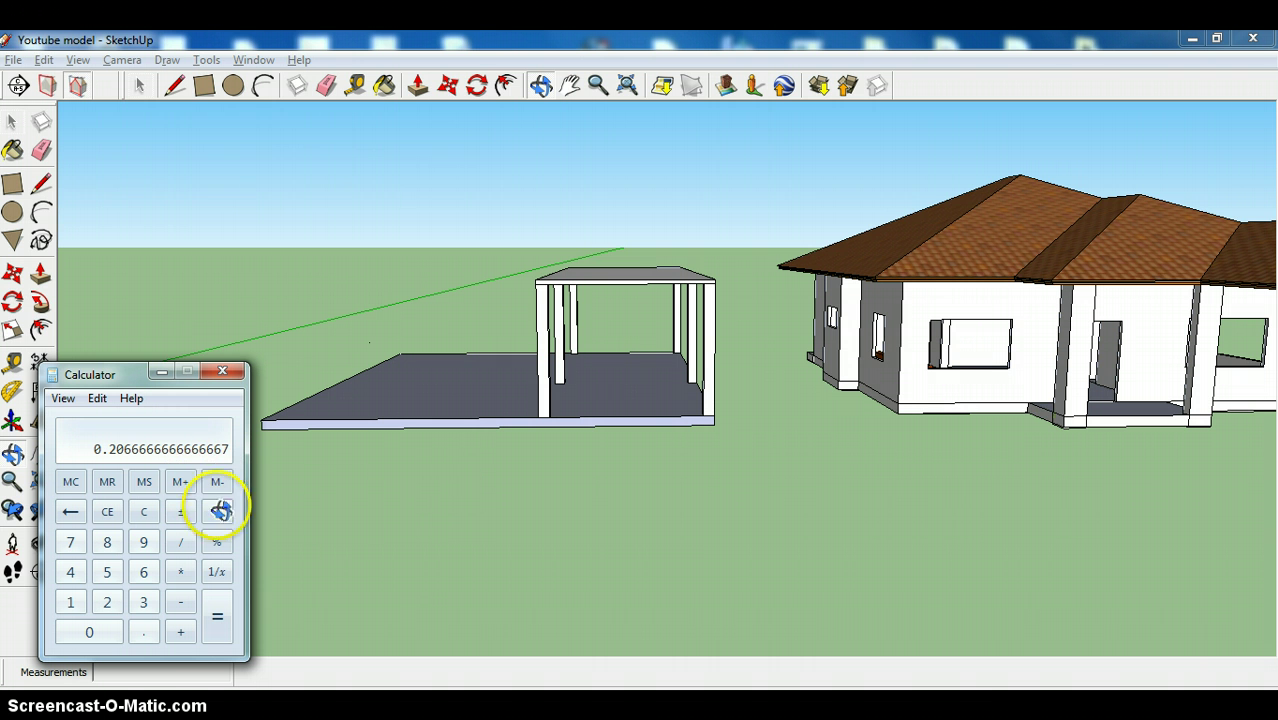
{"action": "left_click", "coordinate": [541, 86]}
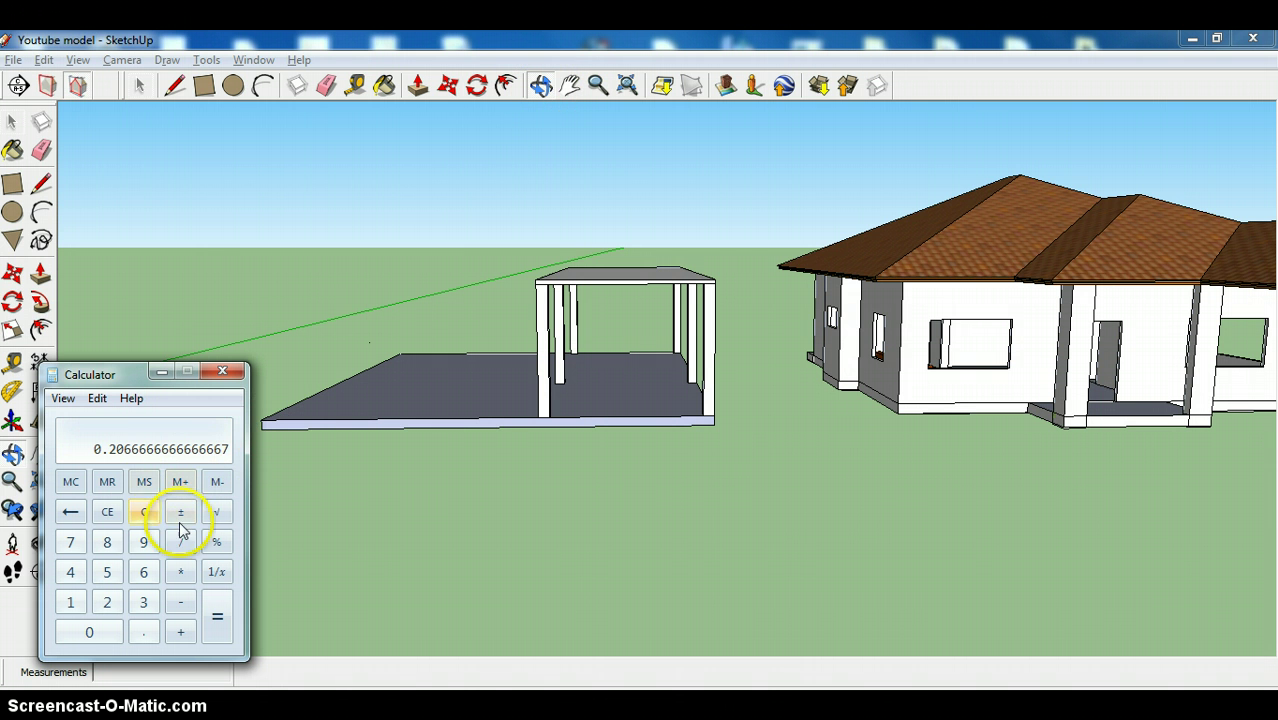
Calculate the total stair run as 15 times 0.25, then minimize Calculator and return to the SketchUp model
{"action": "left_click", "coordinate": [143, 513]}
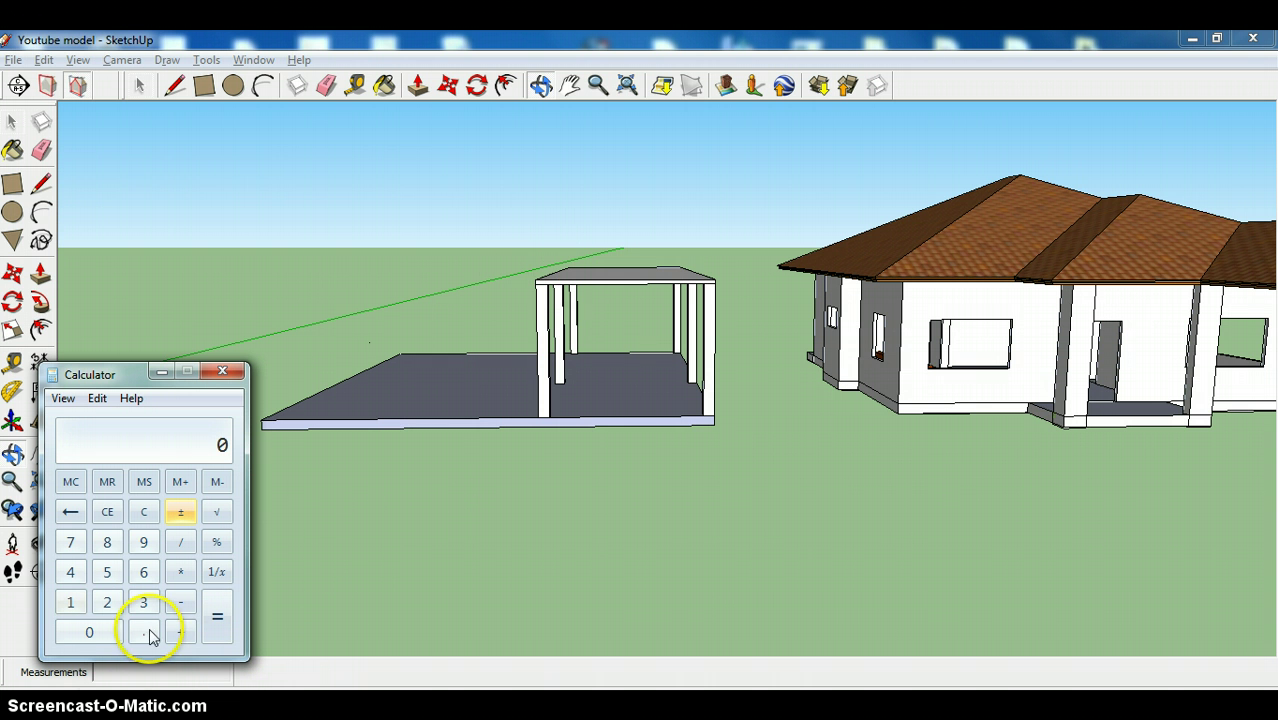
{"action": "left_click", "coordinate": [70, 604]}
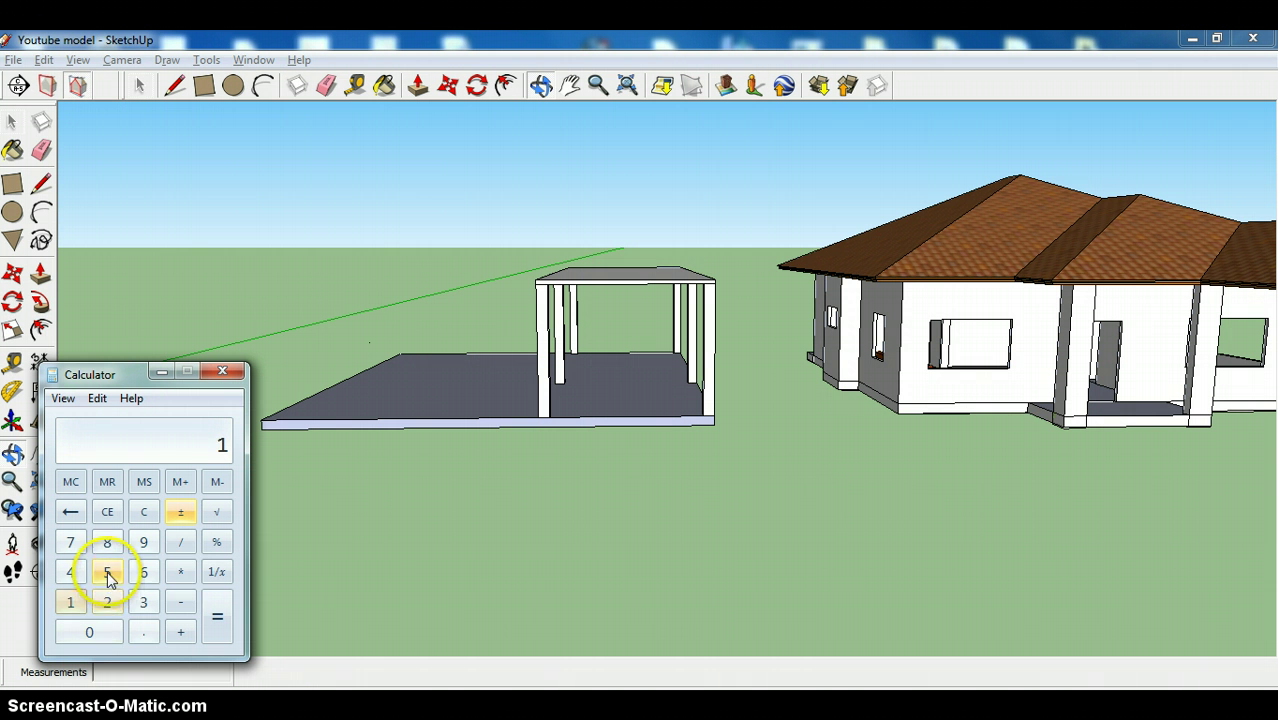
{"action": "left_click", "coordinate": [108, 573]}
{"action": "left_click", "coordinate": [147, 632]}
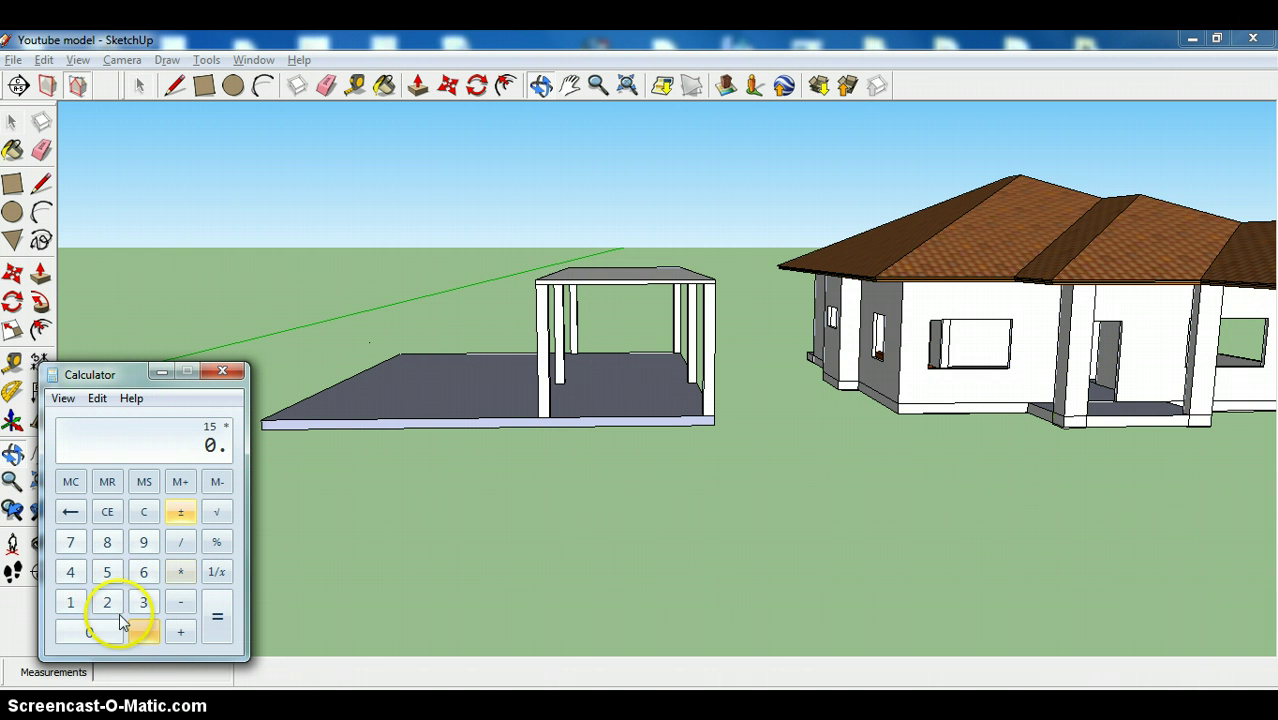
{"action": "left_click", "coordinate": [107, 602]}
{"action": "left_click", "coordinate": [107, 572]}
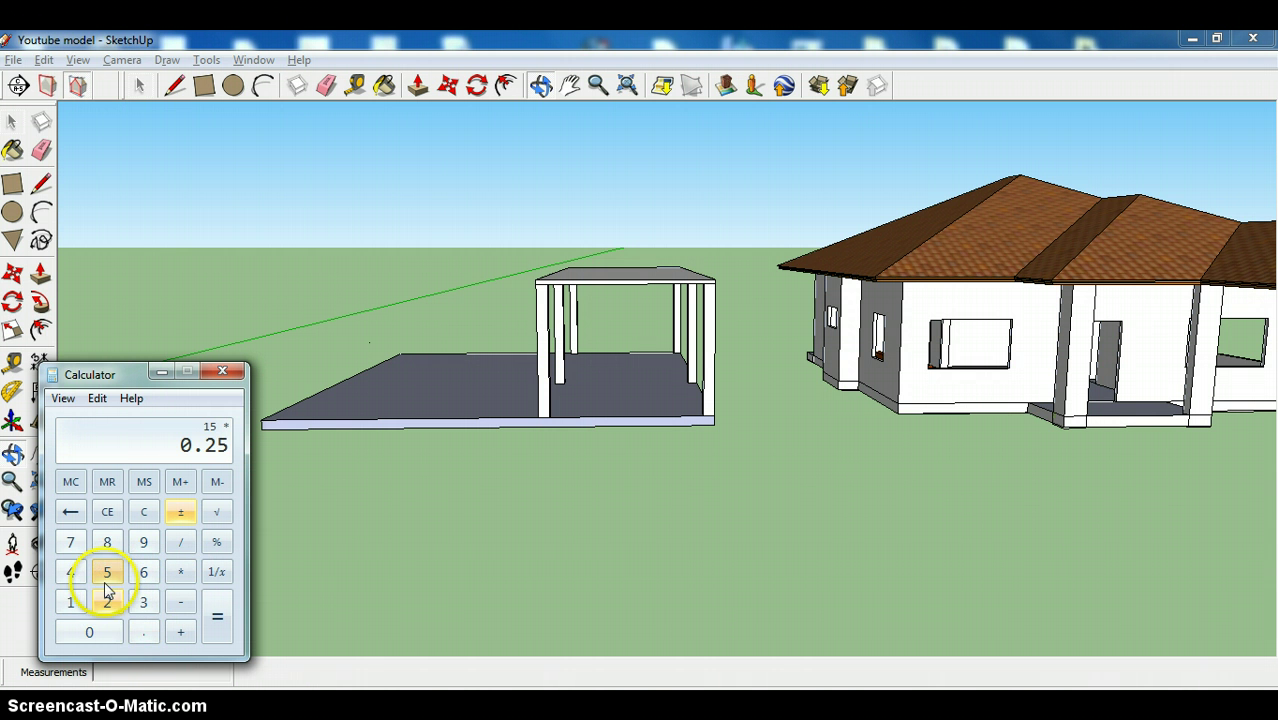
{"action": "left_click", "coordinate": [216, 618]}
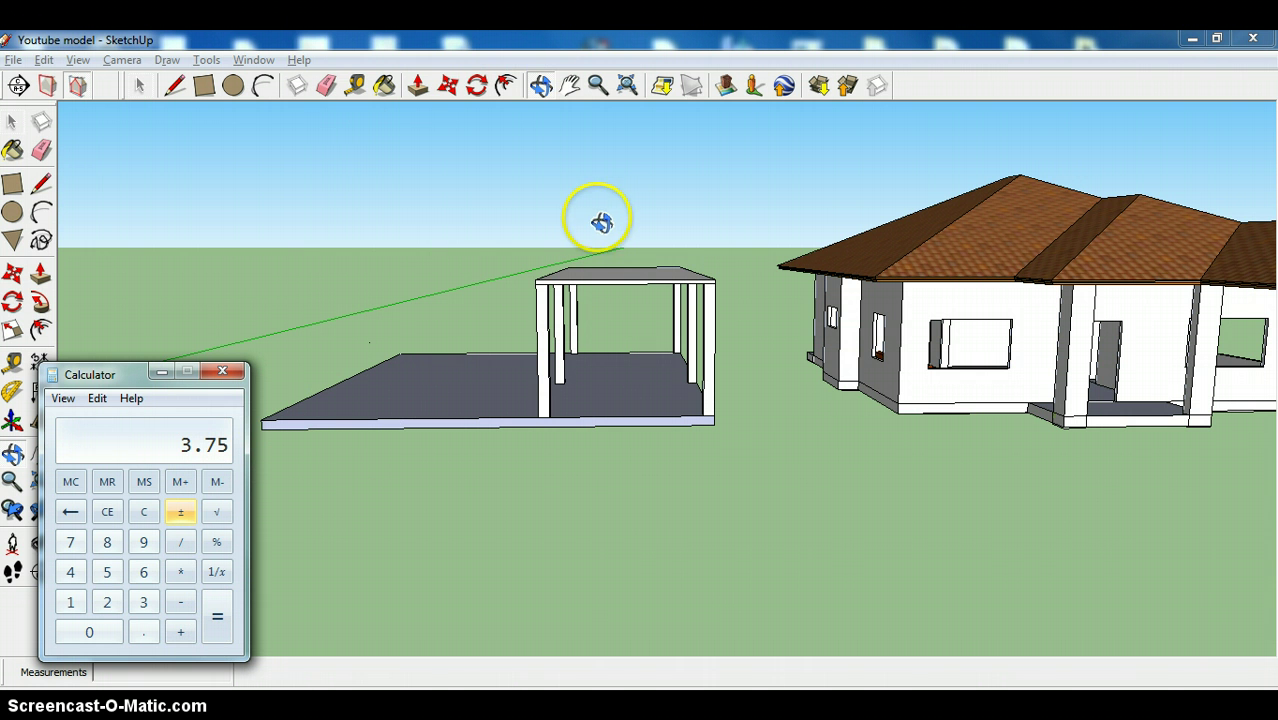
{"action": "left_click", "coordinate": [163, 372]}
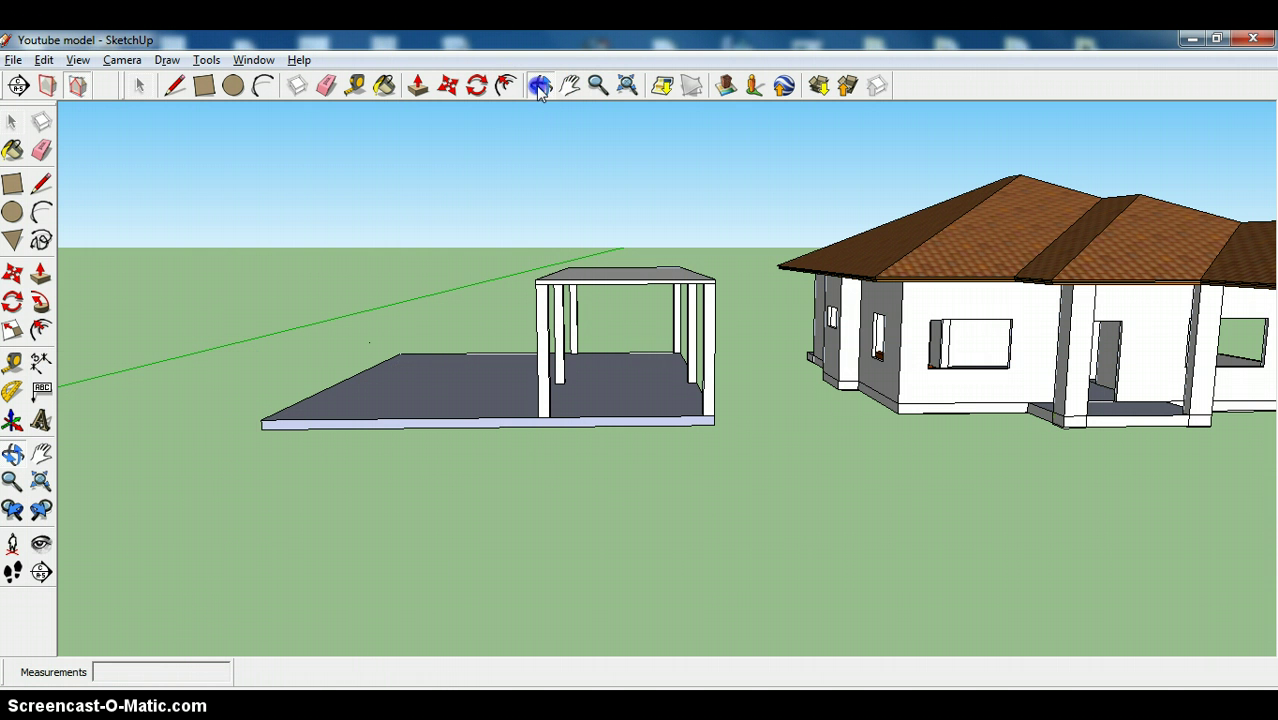
Place a guide line across the slab, 3.75 m from the base of the near front column on its open side
{"action": "left_click", "coordinate": [599, 85]}
{"action": "scroll", "coordinate": [568, 371], "scroll_direction": "up", "scroll_amount": 6}
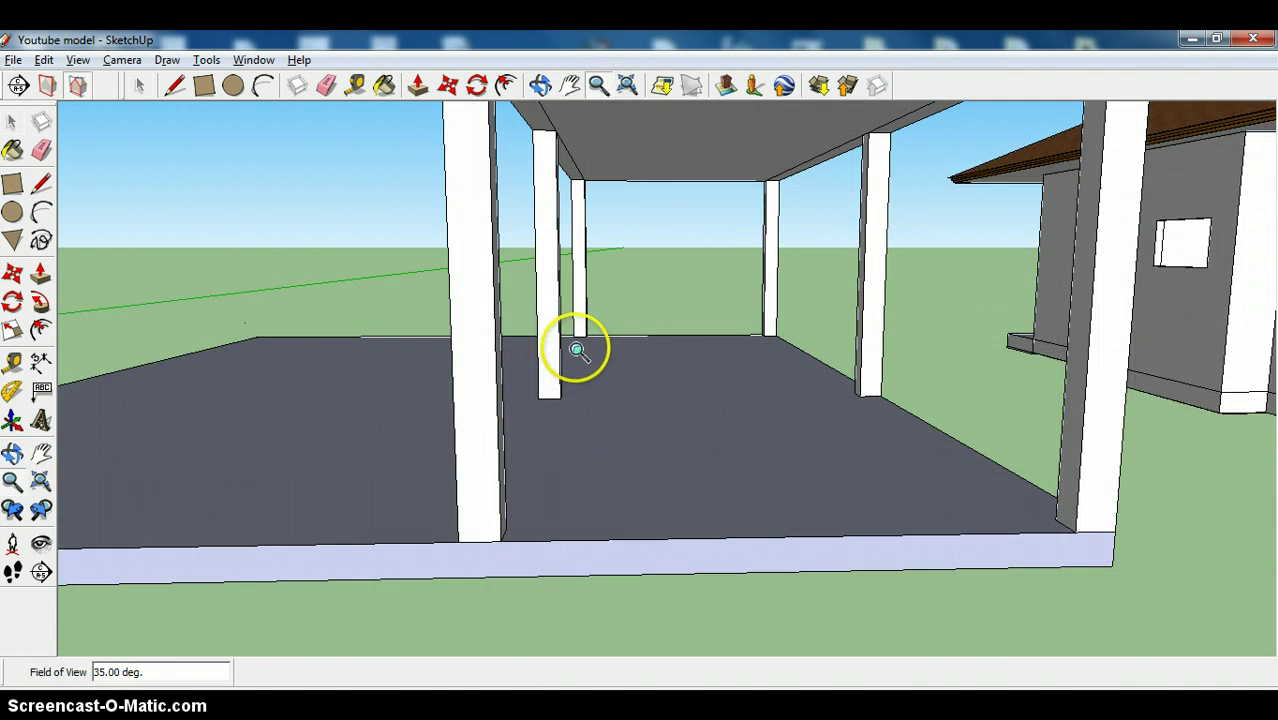
{"action": "left_click", "coordinate": [570, 85]}
{"action": "left_click_drag", "start_coordinate": [542, 337], "coordinate": [1110, 257]}
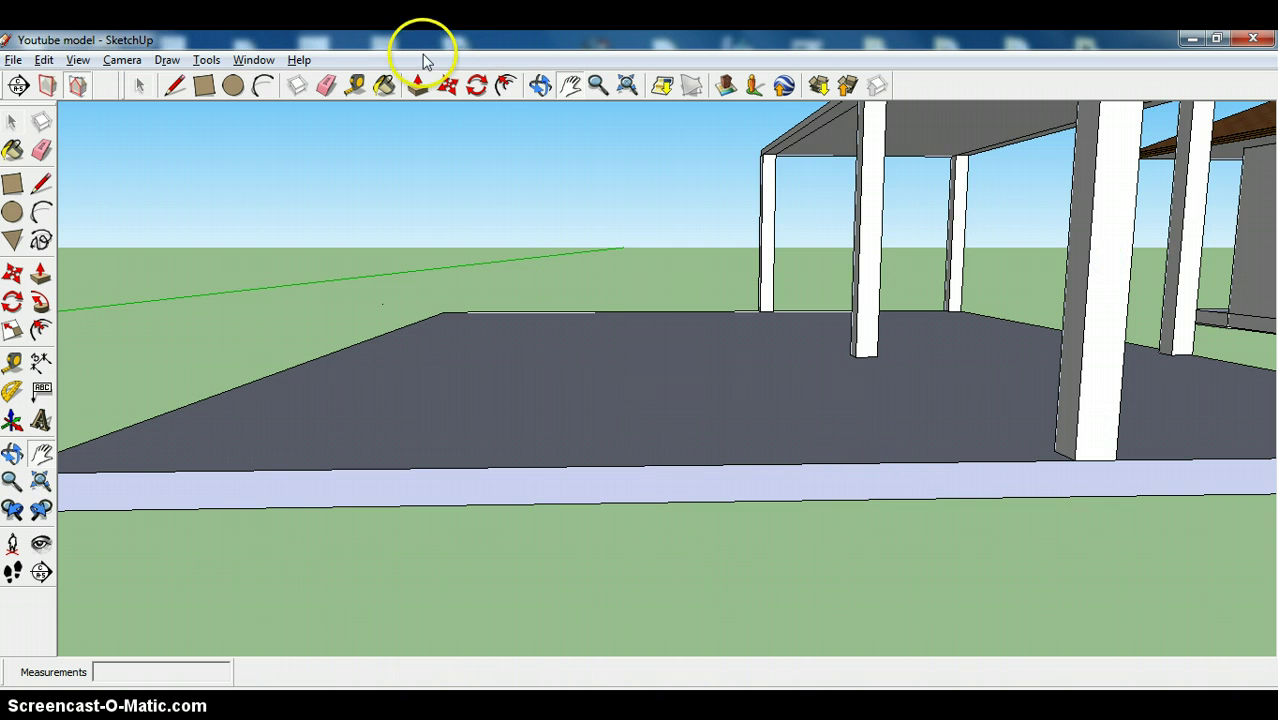
{"action": "left_click", "coordinate": [355, 86]}
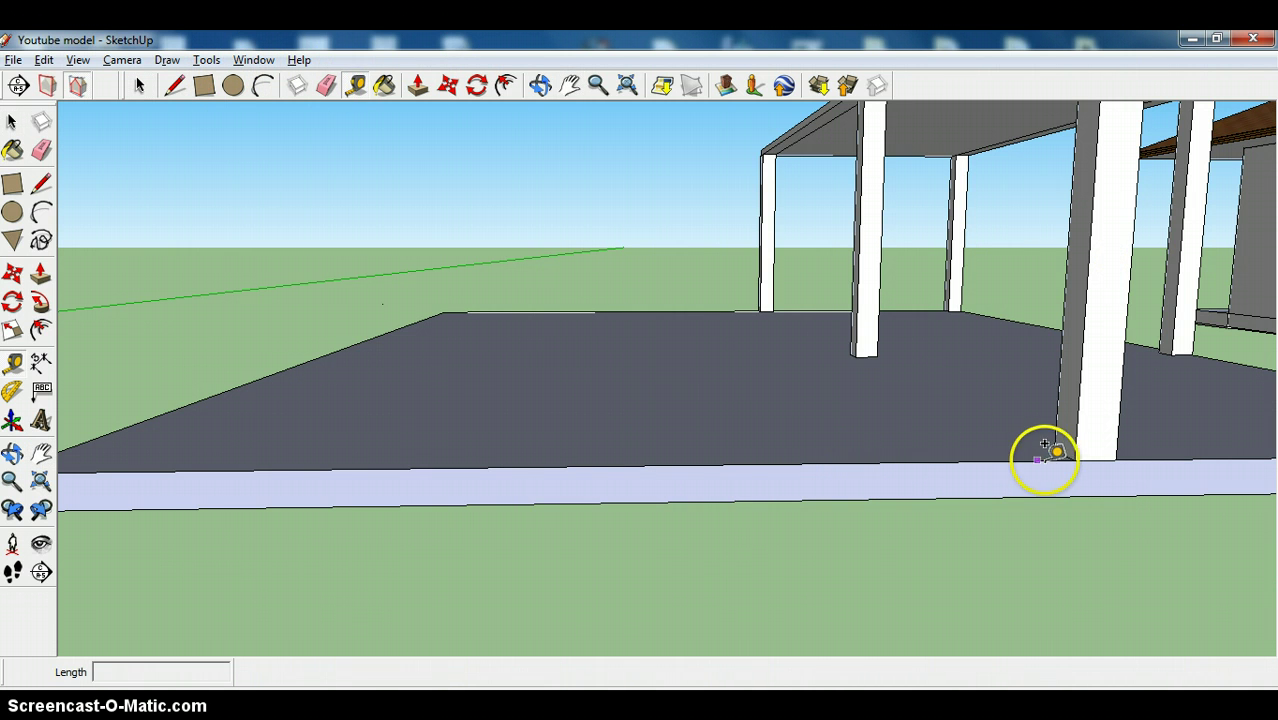
{"action": "scroll", "coordinate": [1058, 442], "scroll_direction": "up", "scroll_amount": 2}
{"action": "left_click", "coordinate": [1068, 442]}
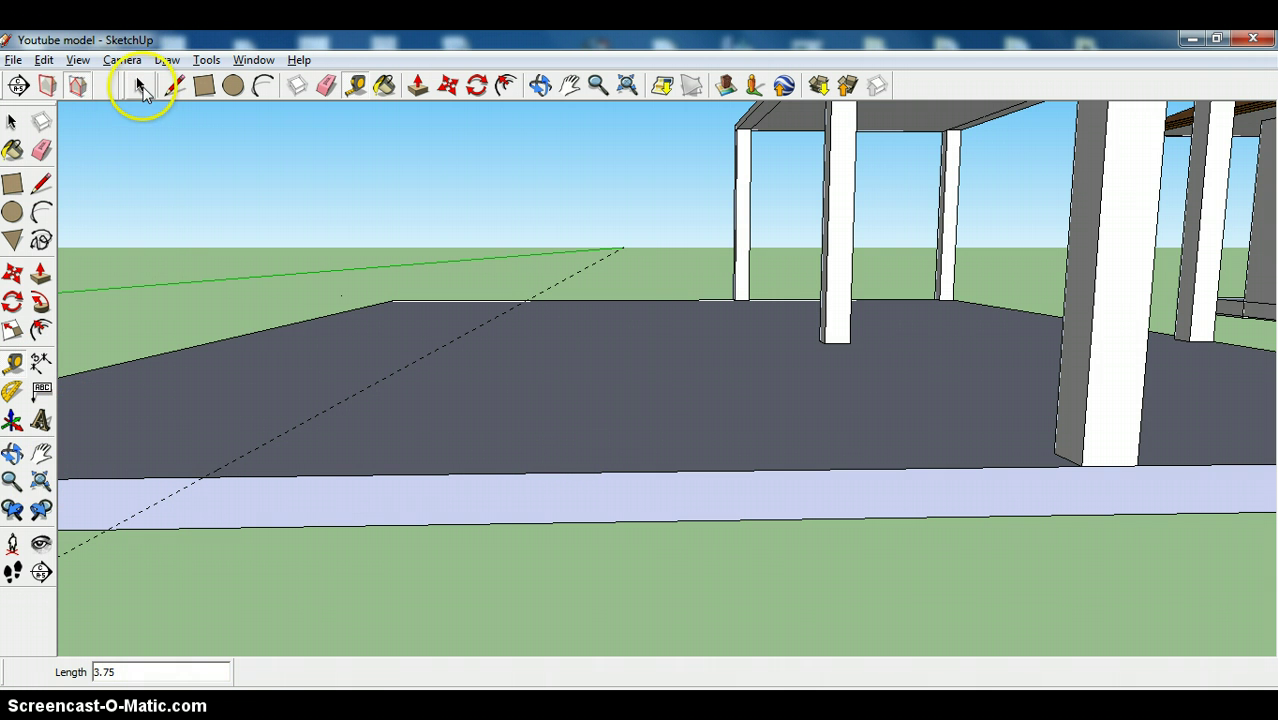
Draw an upright rectangle 0.206 m high and 1 m long along the guide, starting at the slab's front edge
{"action": "left_click", "coordinate": [203, 476]}
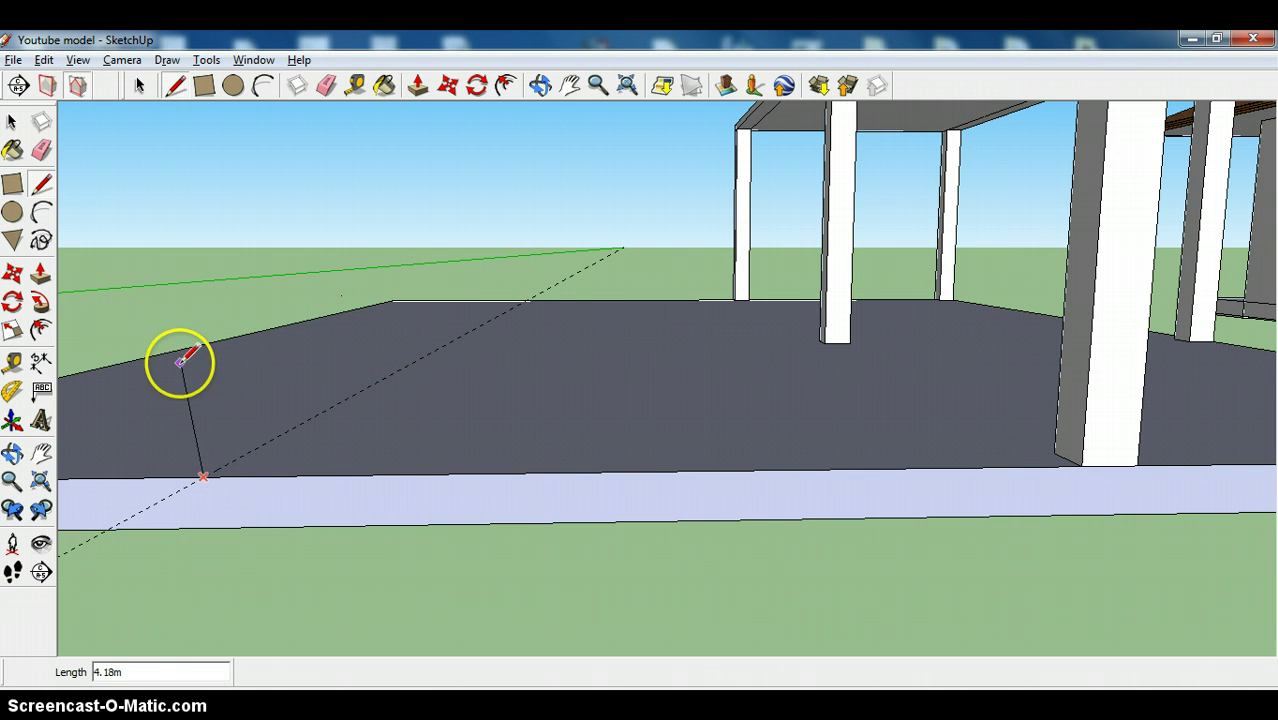
{"action": "left_click", "coordinate": [206, 397]}
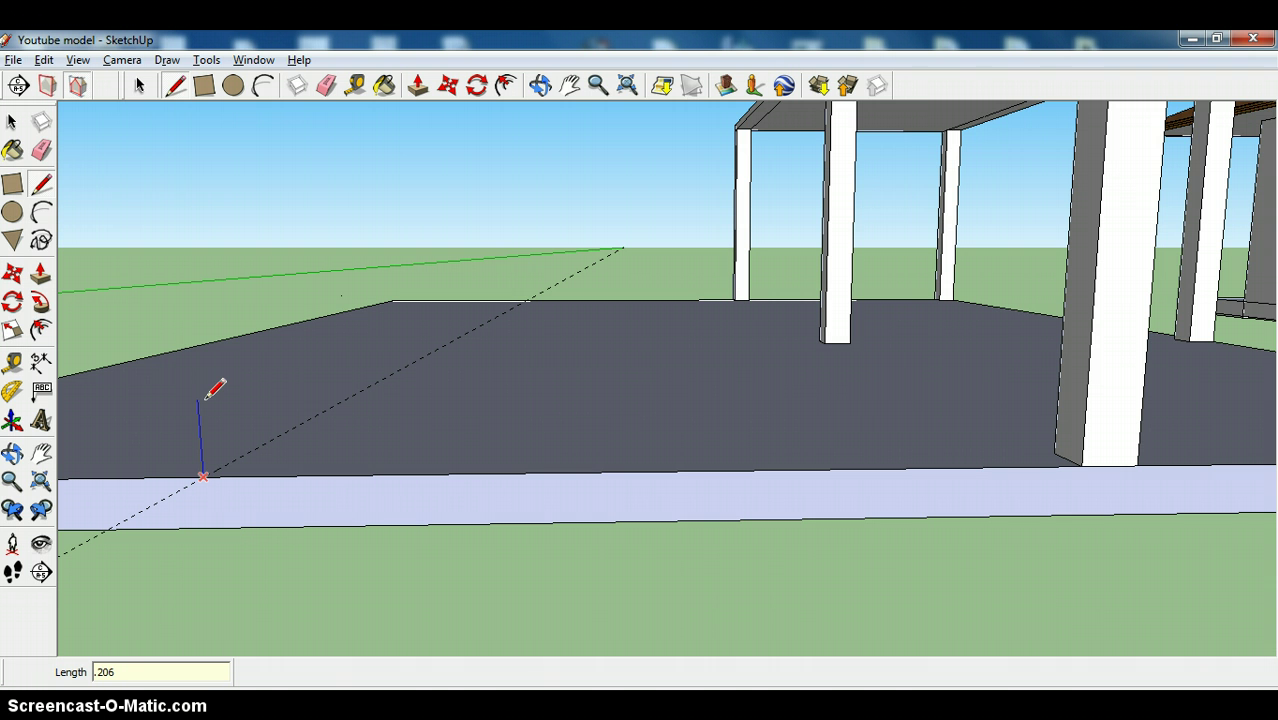
{"action": "key", "text": "Return"}
{"action": "mouse_move", "coordinate": [289, 390]}
{"action": "left_mouse_down"}
{"action": "mouse_move", "coordinate": [320, 414]}
{"action": "mouse_move", "coordinate": [268, 442]}
{"action": "mouse_move", "coordinate": [291, 428]}
{"action": "left_mouse_up"}
{"action": "left_click", "coordinate": [205, 471]}
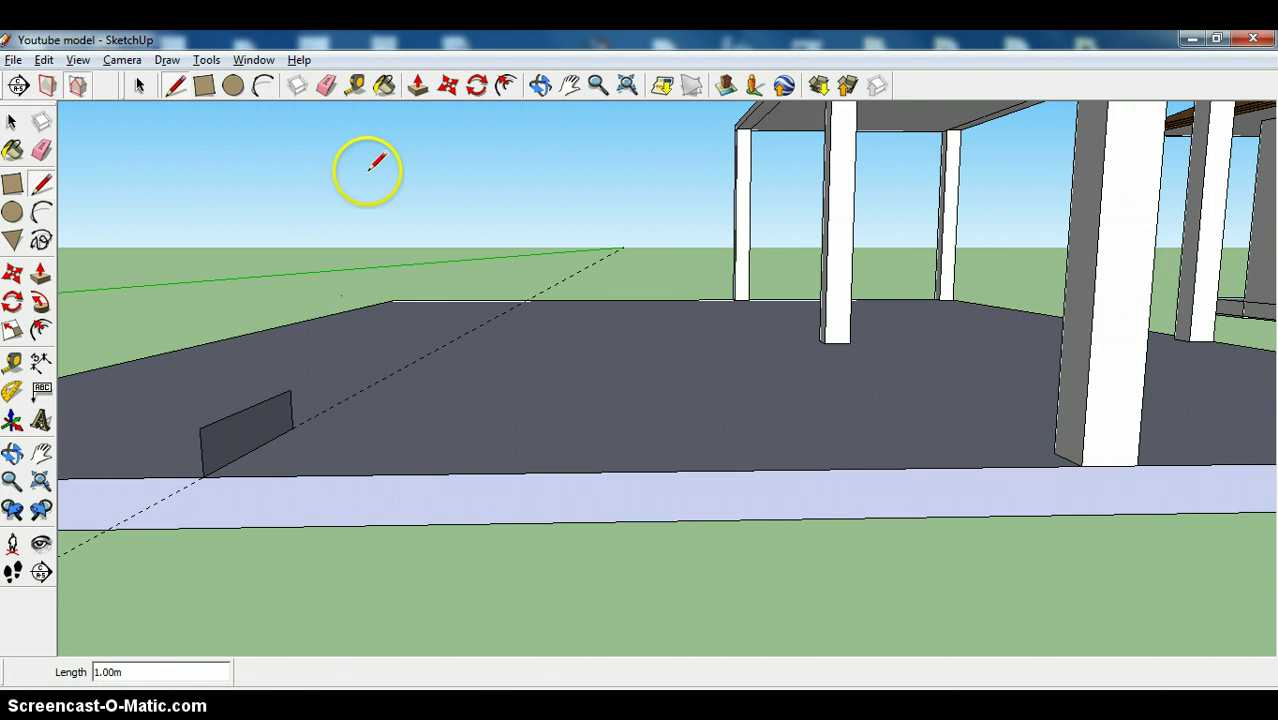
Extrude the upright rectangle 0.25 m toward the columns to form the first stair step
{"action": "left_click", "coordinate": [417, 80]}
{"action": "left_click", "coordinate": [240, 430]}
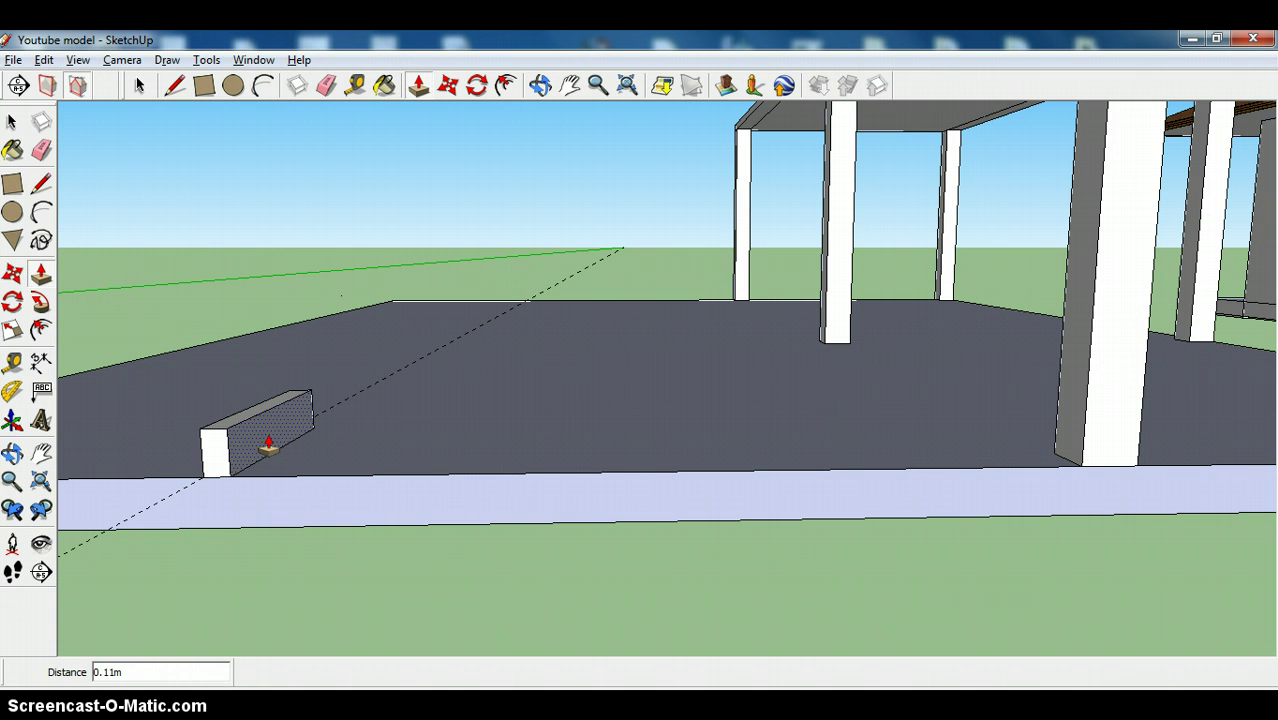
{"action": "key", "text": "Return"}
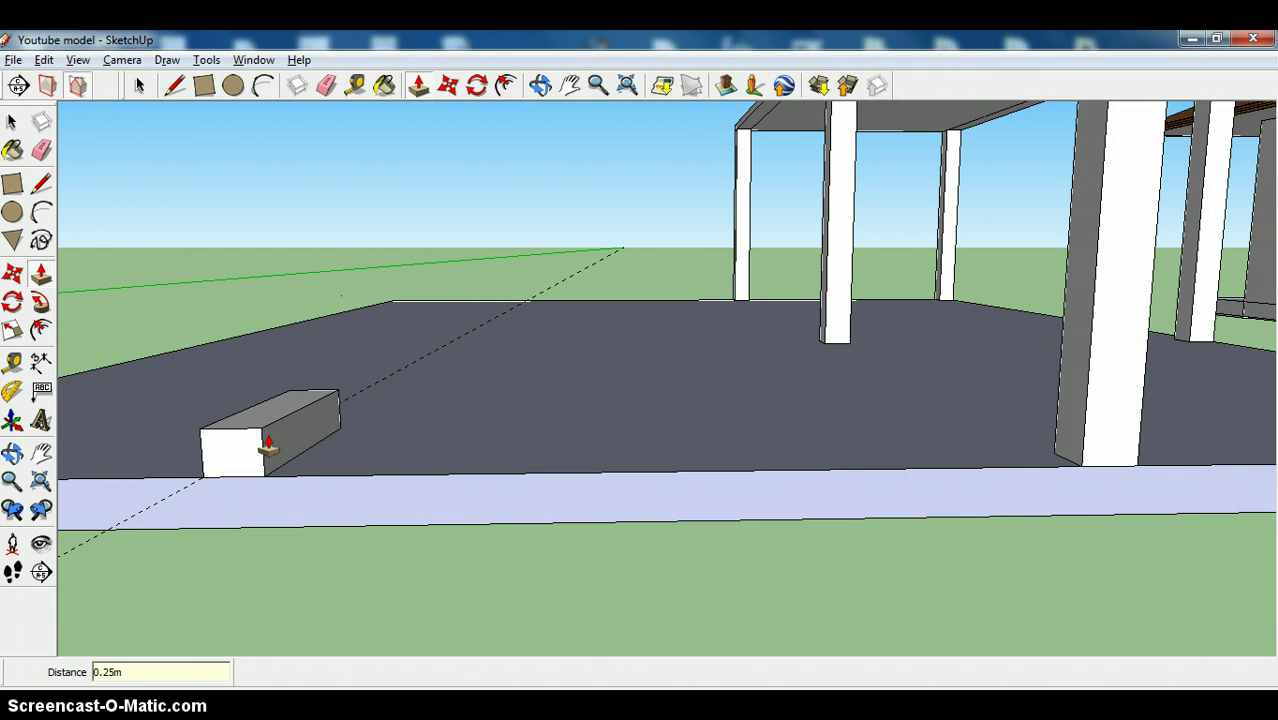
Extend the step another 0.25 m toward the columns and draw a diagonal about 0.32 m long across that added part of its front face
{"action": "left_click", "coordinate": [285, 436]}
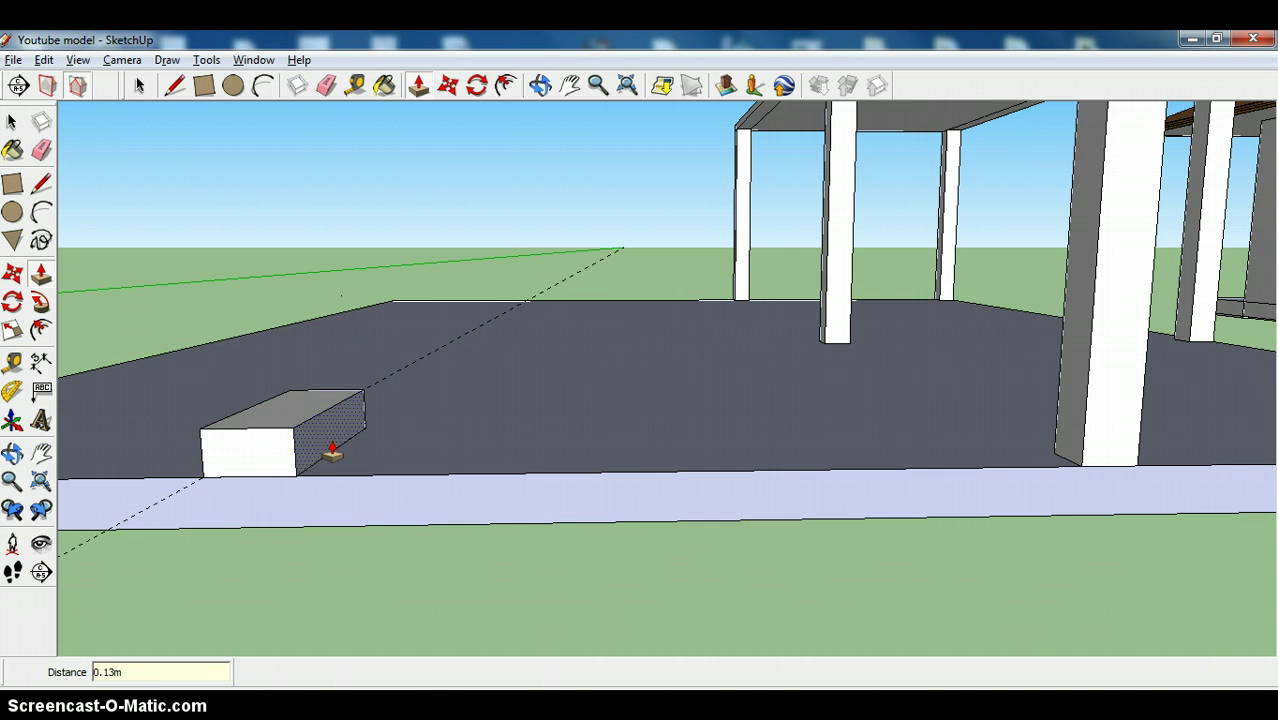
{"action": "key", "text": "Return"}
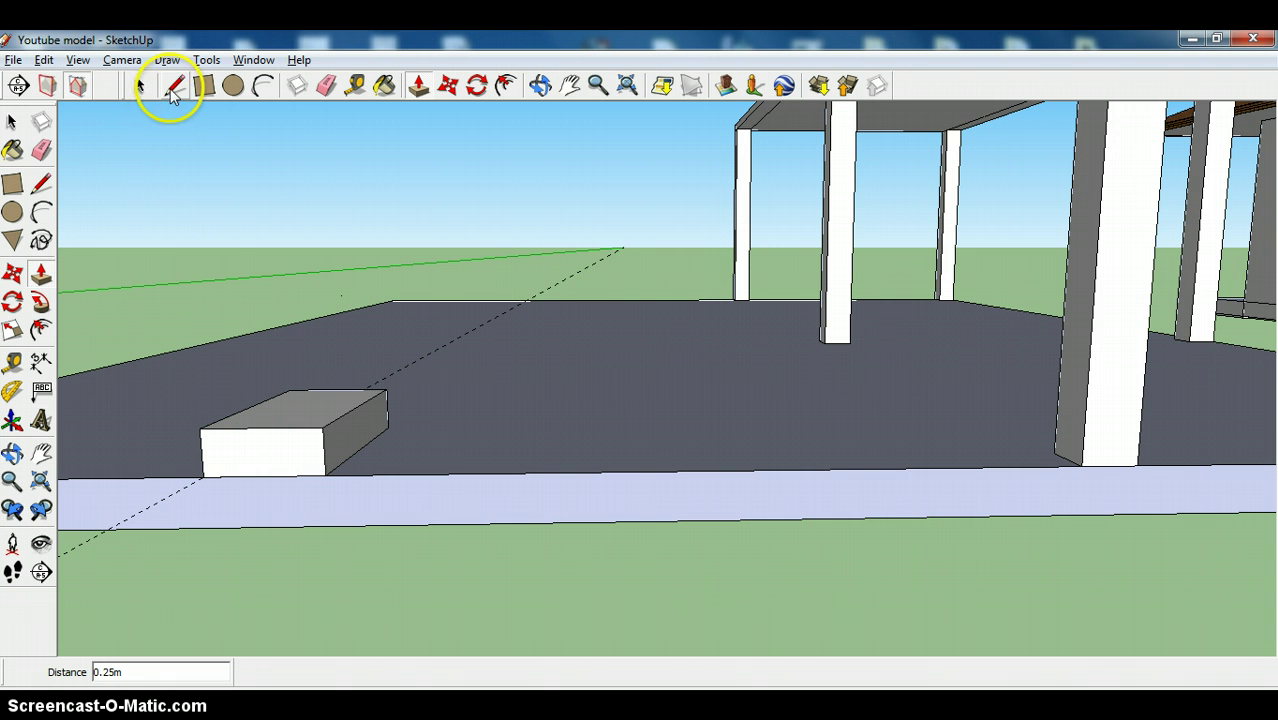
{"action": "left_click", "coordinate": [173, 87]}
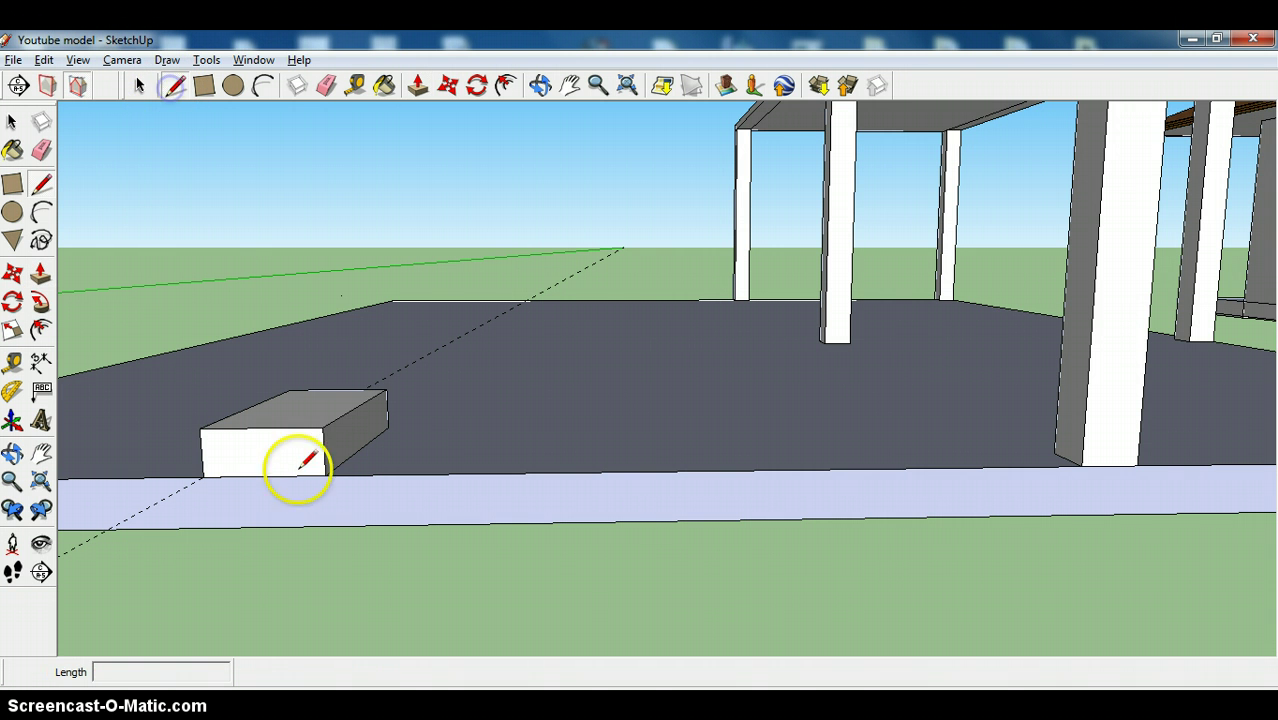
{"action": "left_click", "coordinate": [320, 429]}
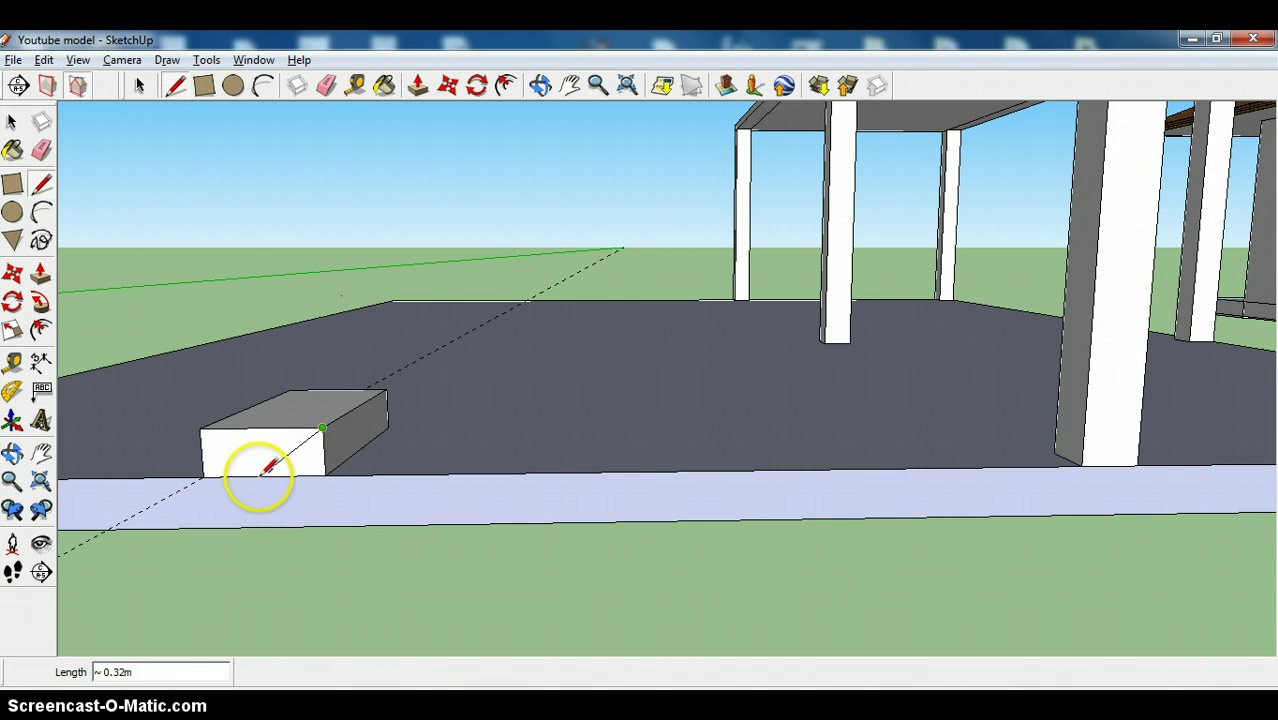
{"action": "left_click", "coordinate": [264, 476]}
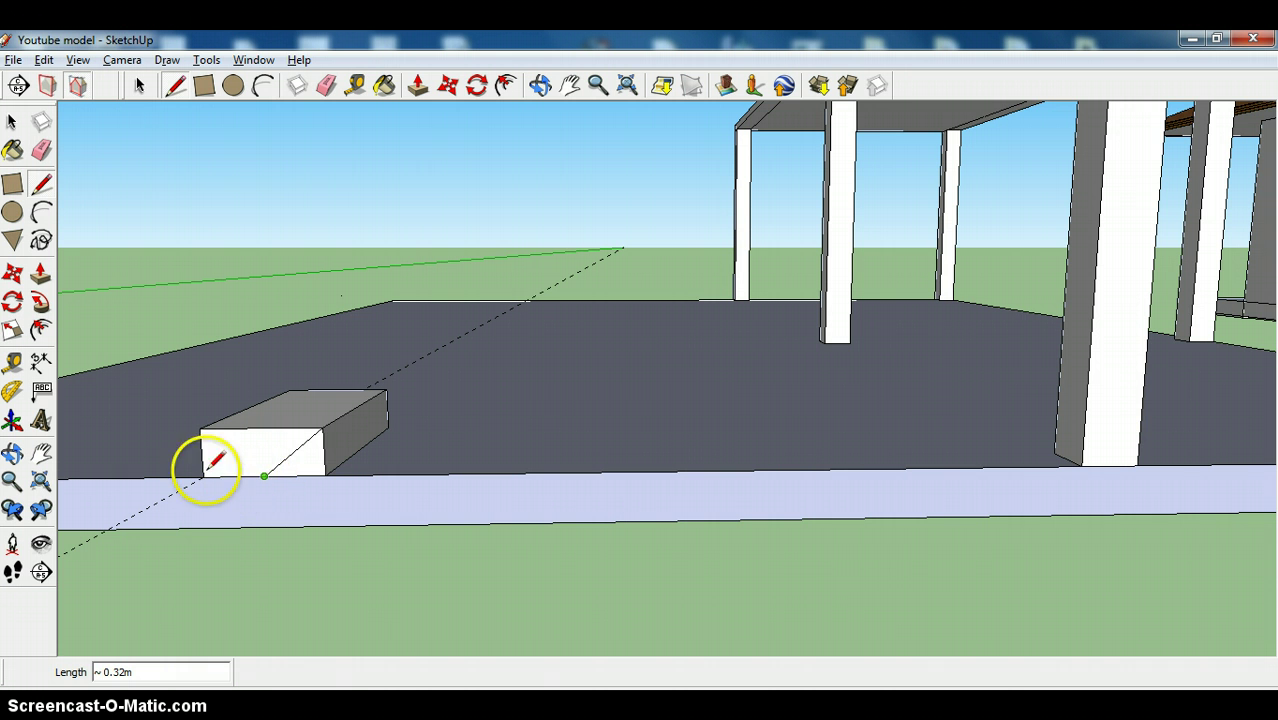
Push the lower triangle back 1 m to cut away the step's sloped underside, and erase the guide line across the slab
{"action": "left_click", "coordinate": [418, 85]}
{"action": "left_click_drag", "start_coordinate": [302, 462], "coordinate": [400, 405]}
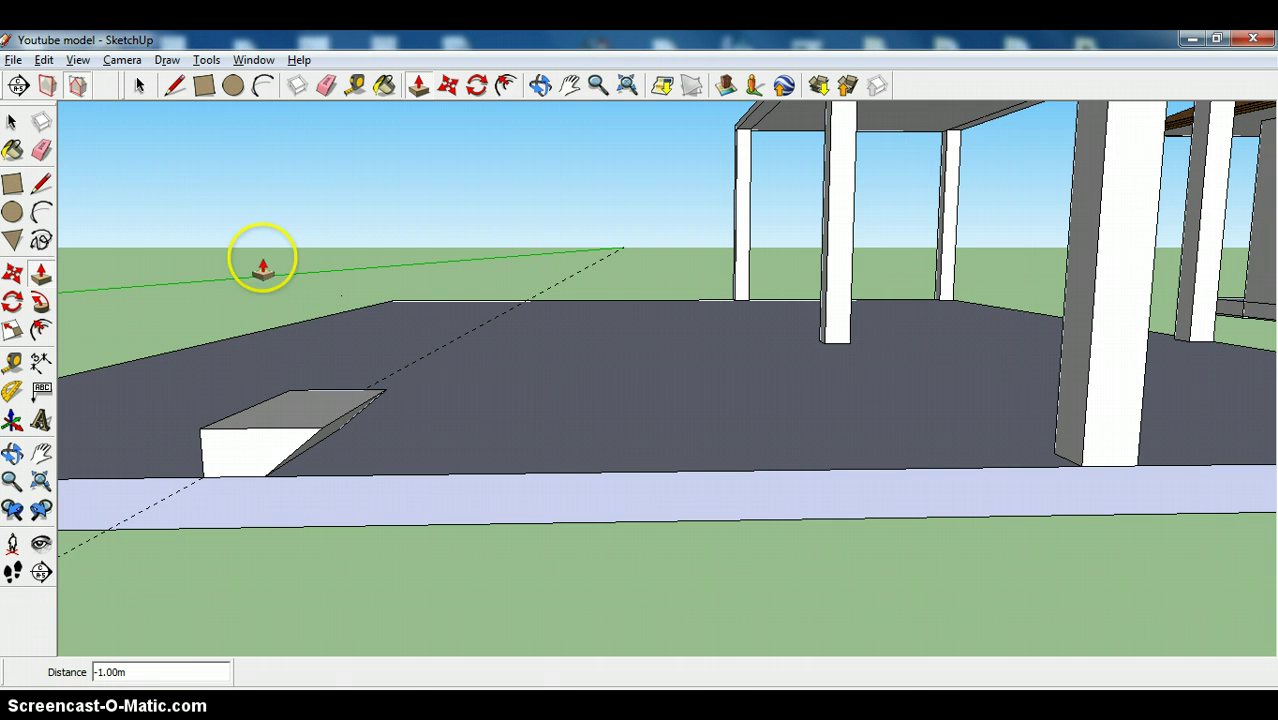
{"action": "left_click", "coordinate": [326, 85]}
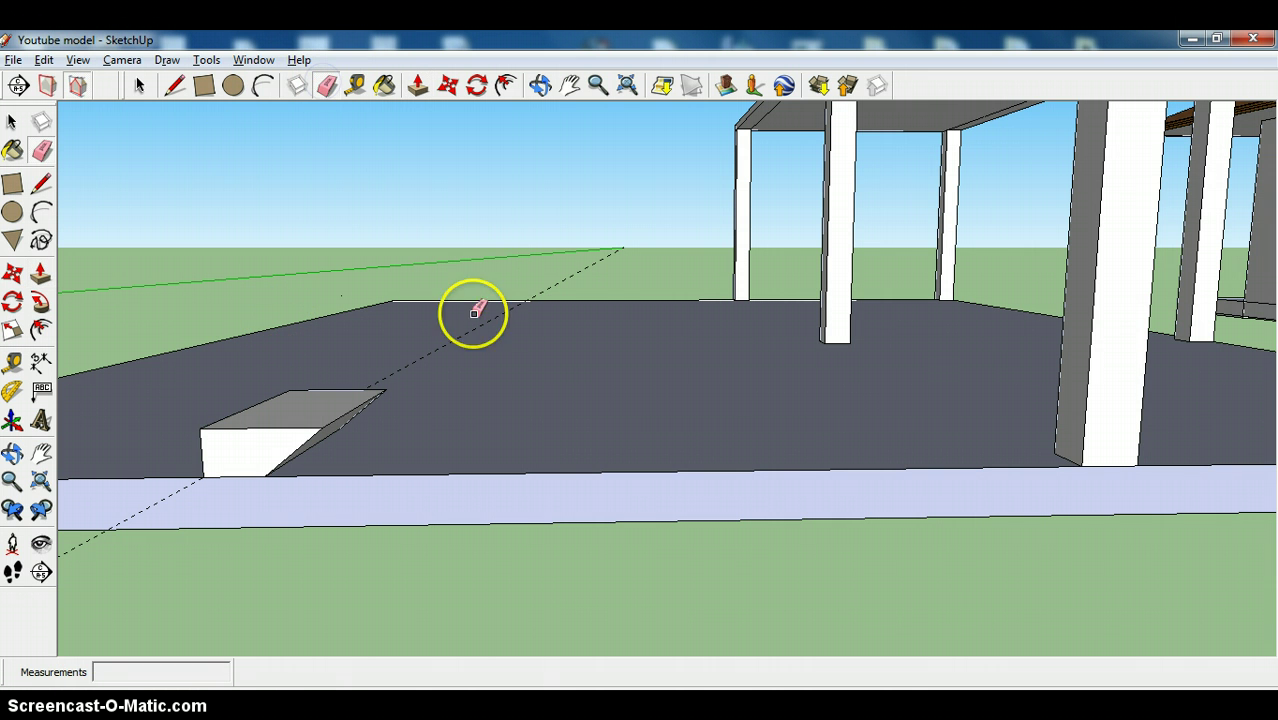
{"action": "left_click", "coordinate": [487, 318]}
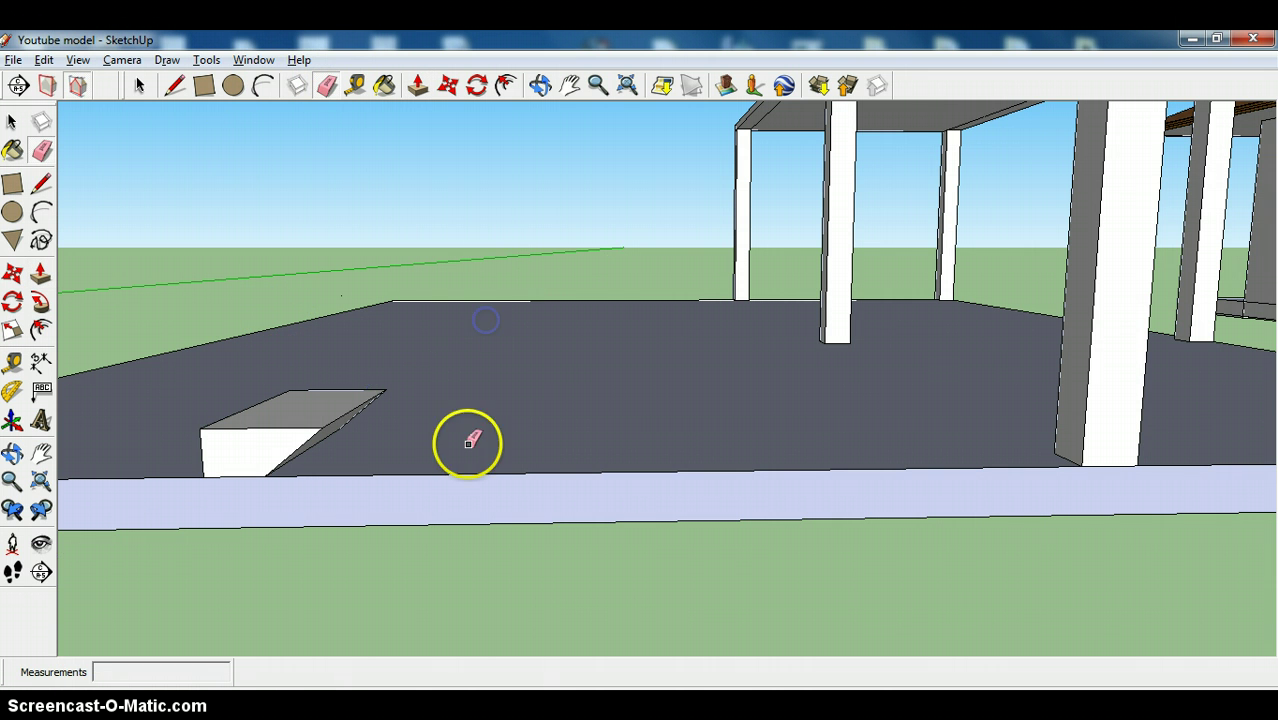
Try to multiply the step with the value 14 after copying it onto the midpoint of its upper front edge, and delete the copy
{"action": "left_click", "coordinate": [140, 85]}
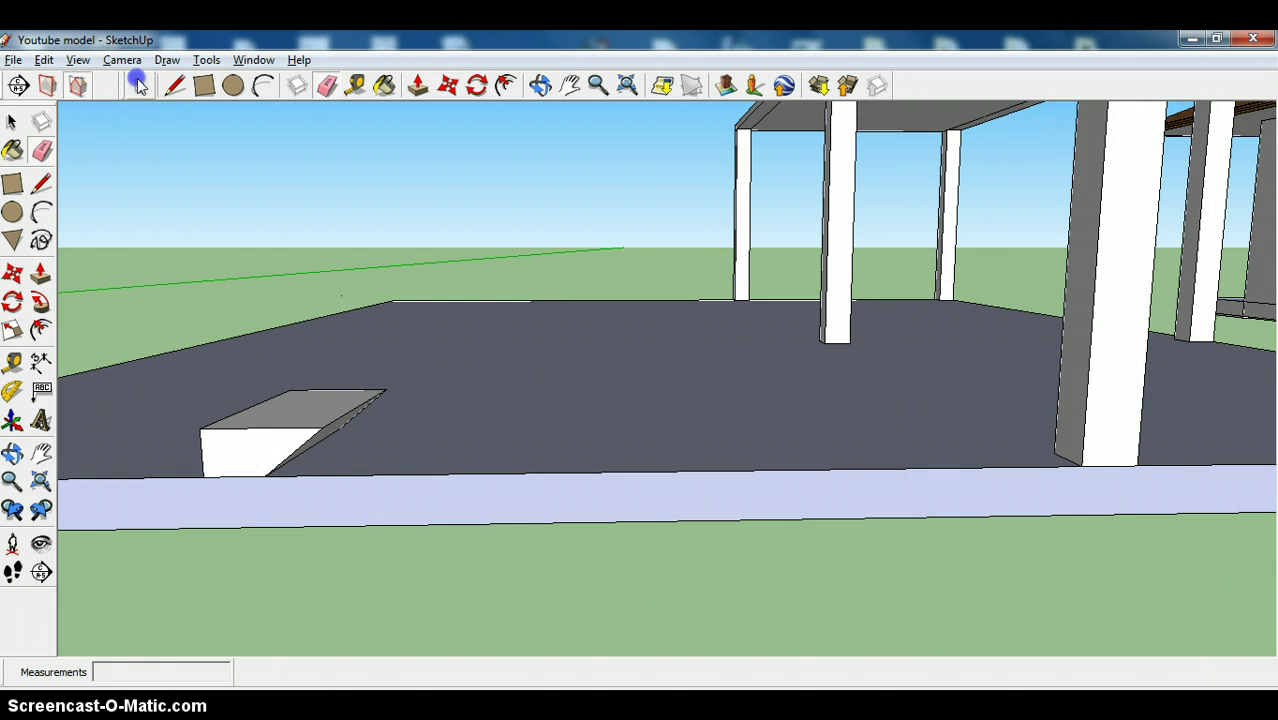
{"action": "left_click", "coordinate": [289, 460]}
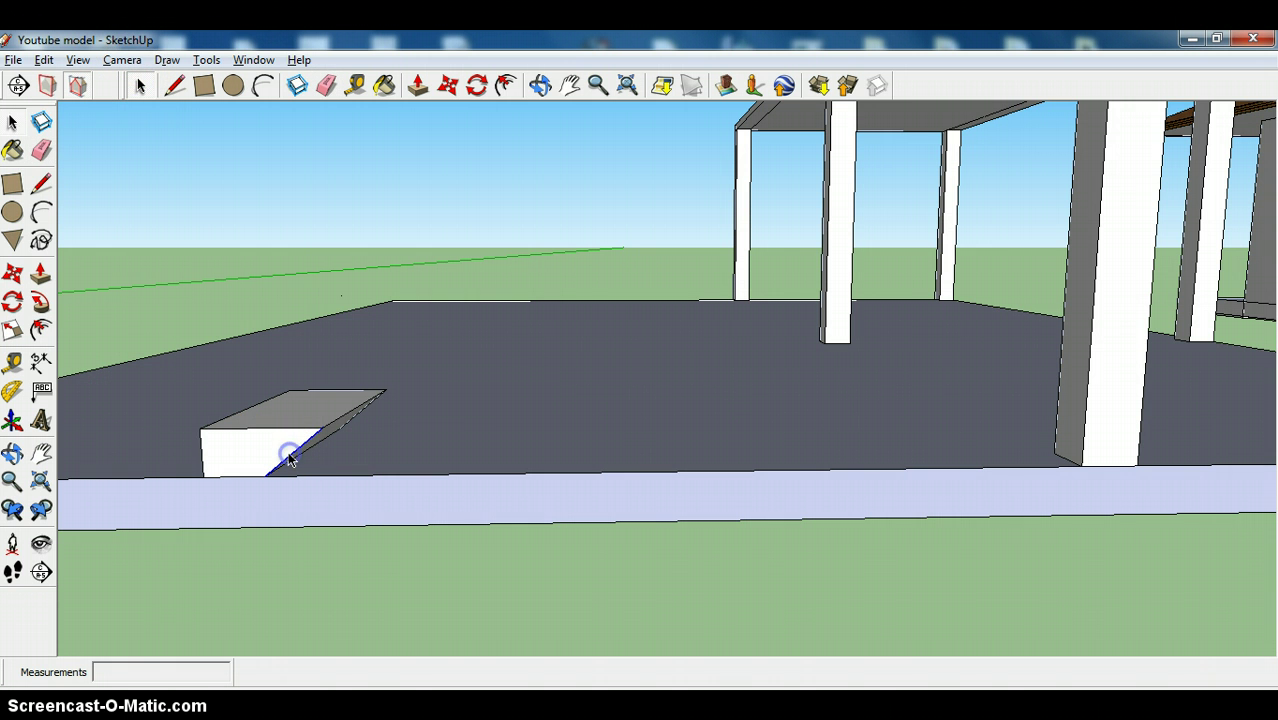
{"action": "right_click", "coordinate": [289, 460]}
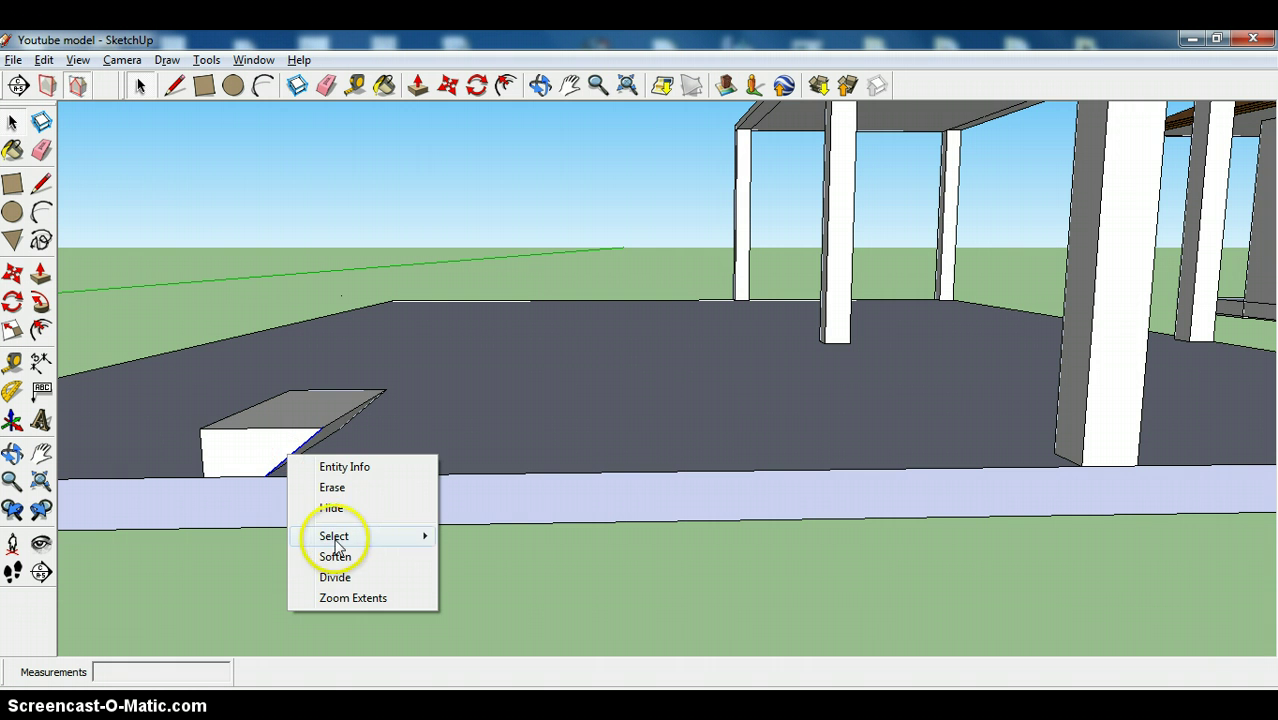
{"action": "mouse_move", "coordinate": [337, 538]}
{"action": "left_click", "coordinate": [505, 558]}
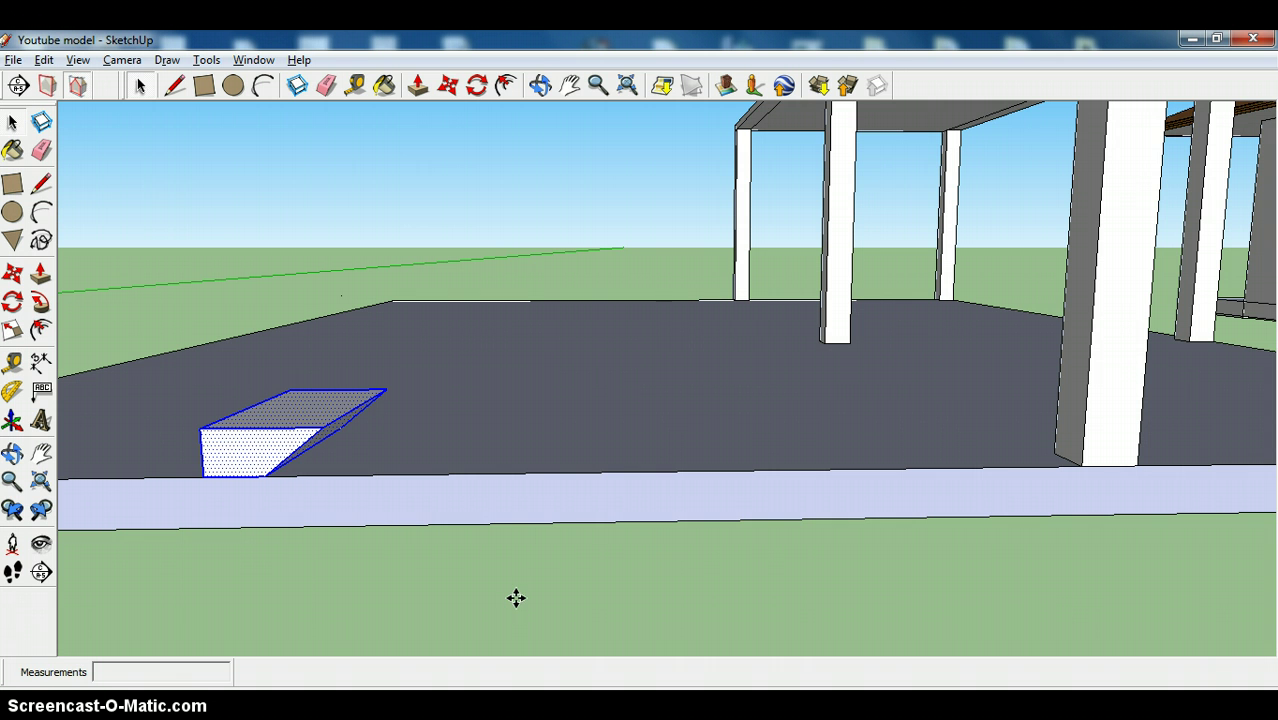
{"action": "key", "text": "m"}
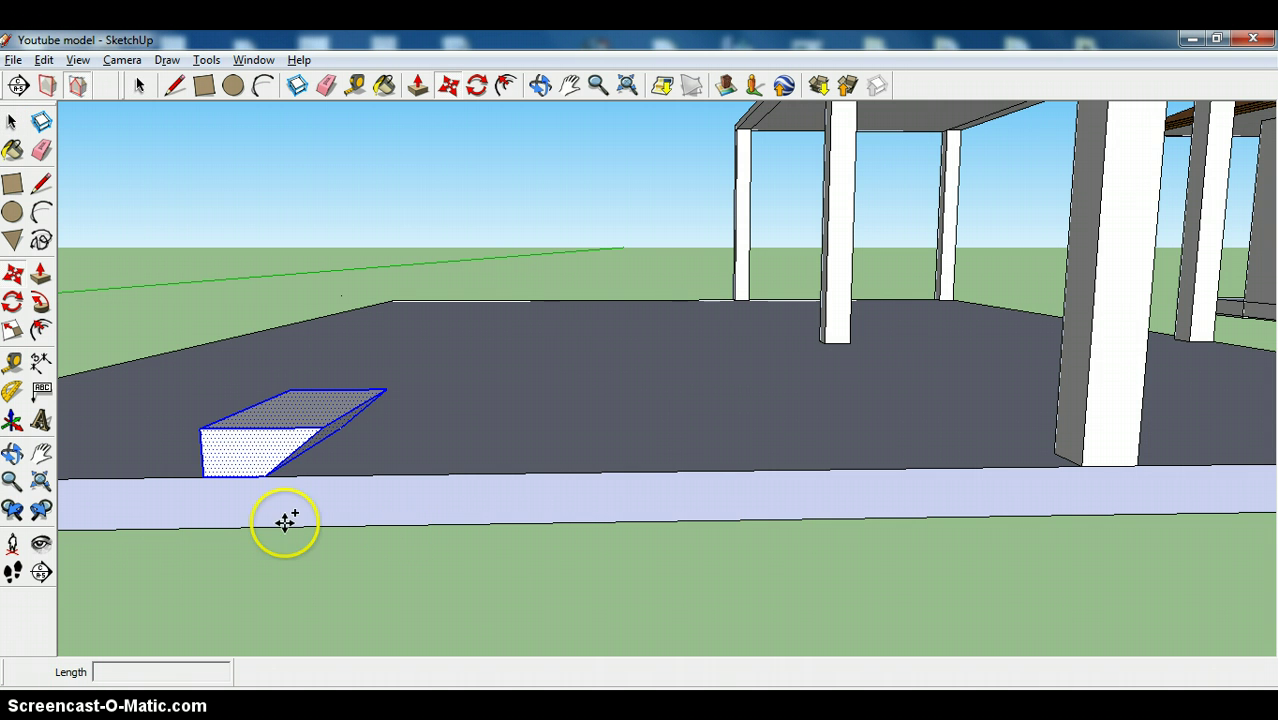
{"action": "left_click", "coordinate": [203, 474]}
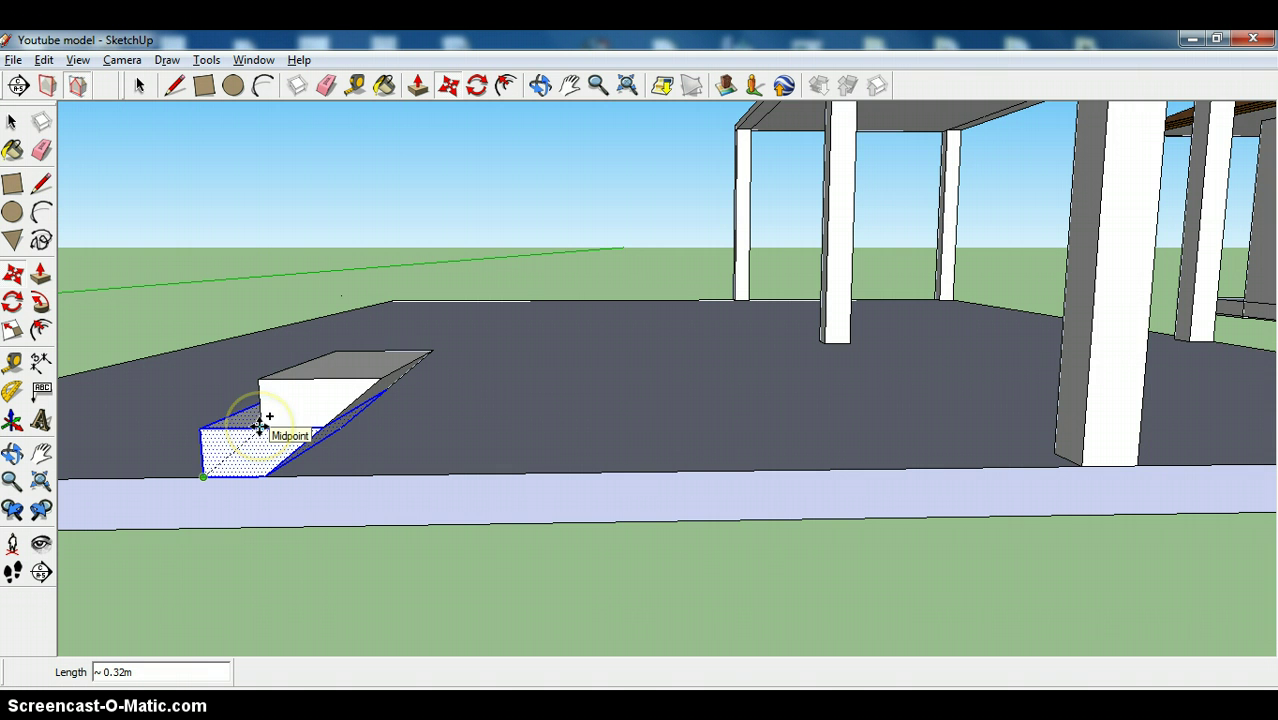
{"action": "left_click", "coordinate": [258, 428]}
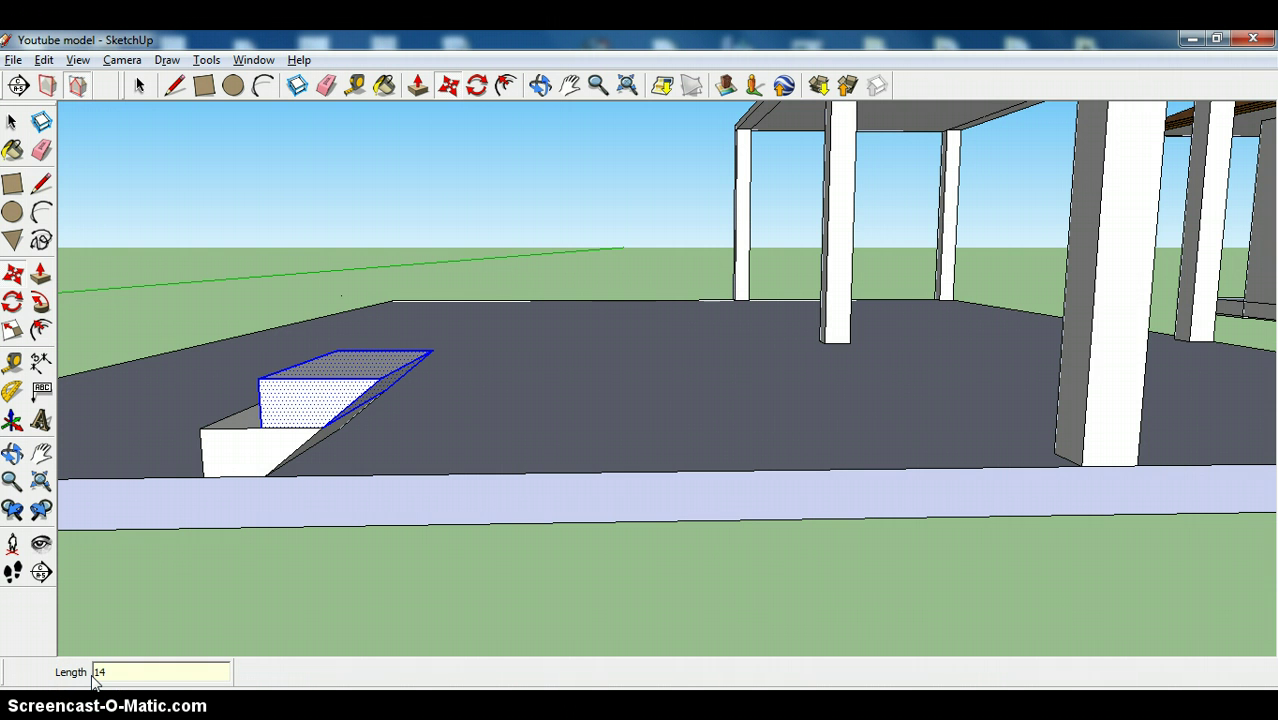
{"action": "key", "text": "Delete"}
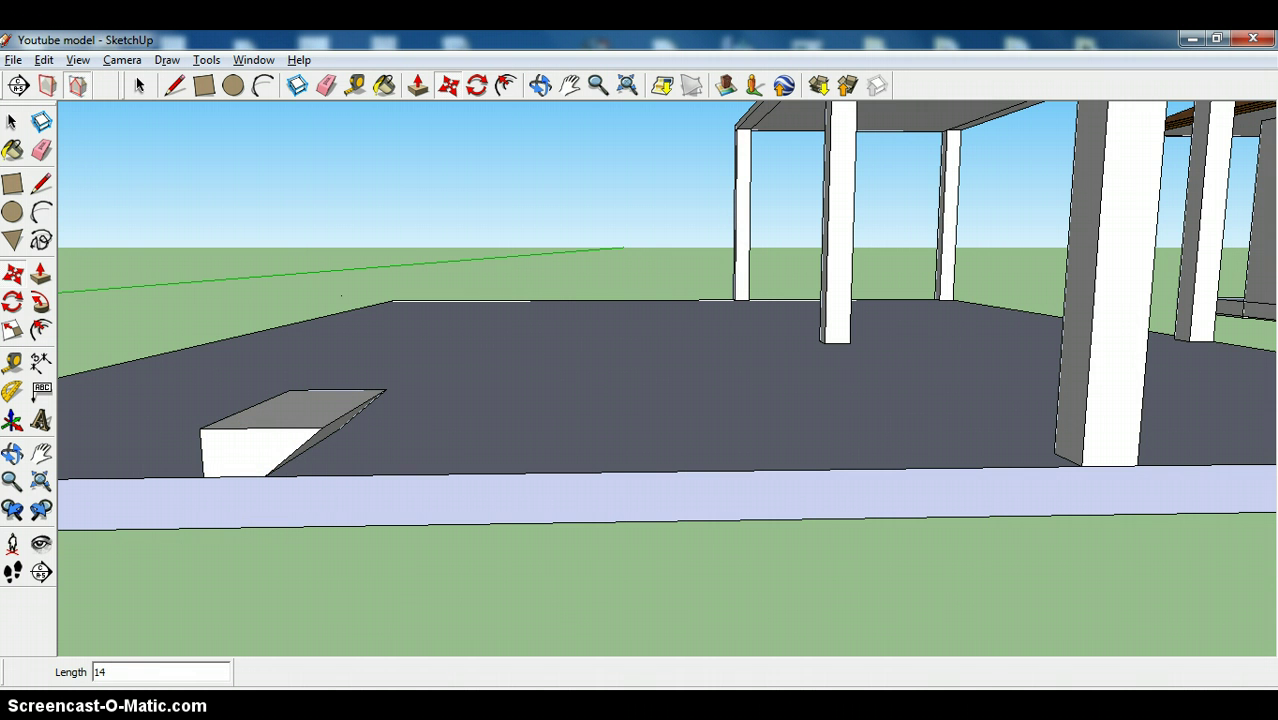
Copy the whole connected step onto the midpoint of its upper front edge, multiply the copy by x14, and undo the copies
{"action": "left_click", "coordinate": [139, 85]}
{"action": "left_click", "coordinate": [297, 463]}
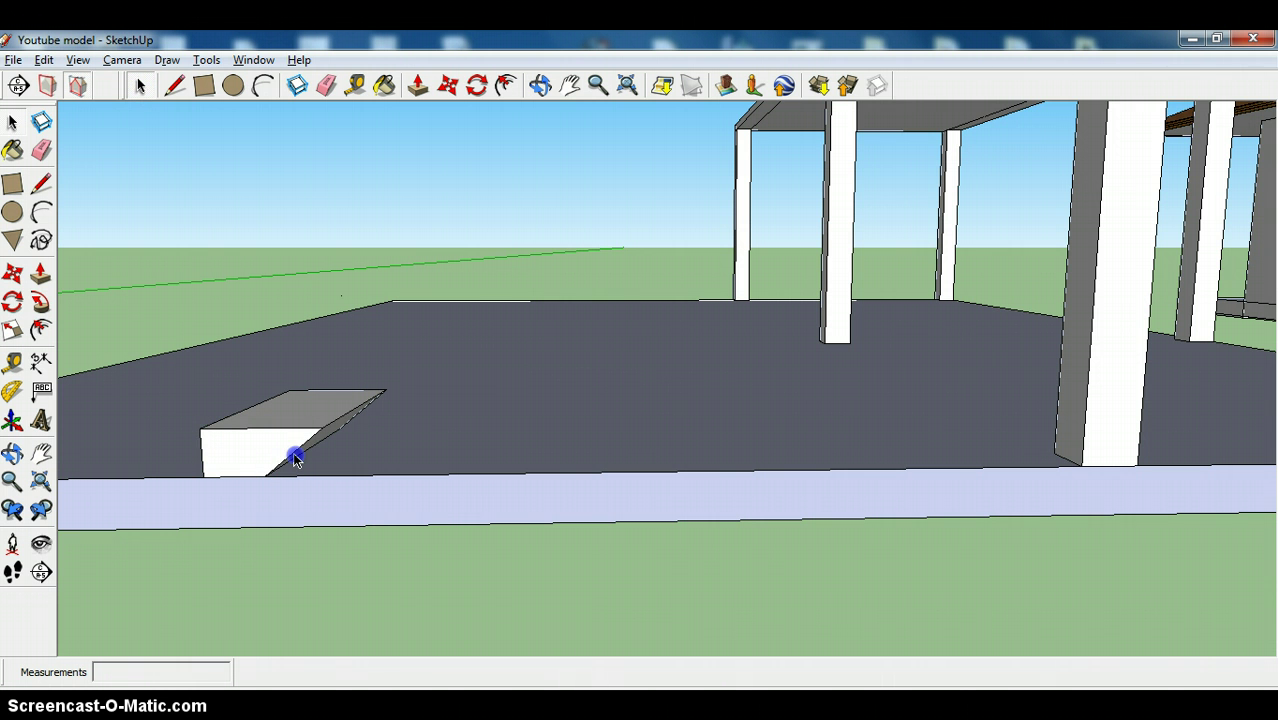
{"action": "right_click", "coordinate": [296, 462]}
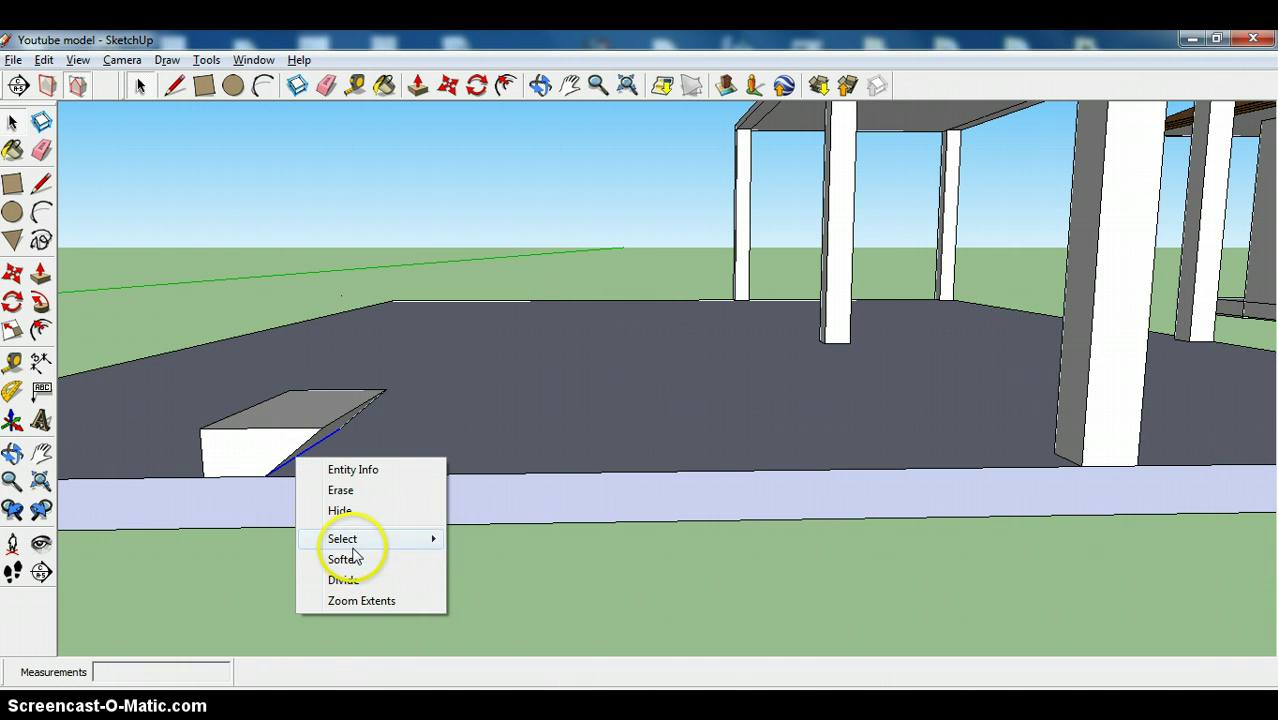
{"action": "mouse_move", "coordinate": [366, 541]}
{"action": "left_click", "coordinate": [500, 560]}
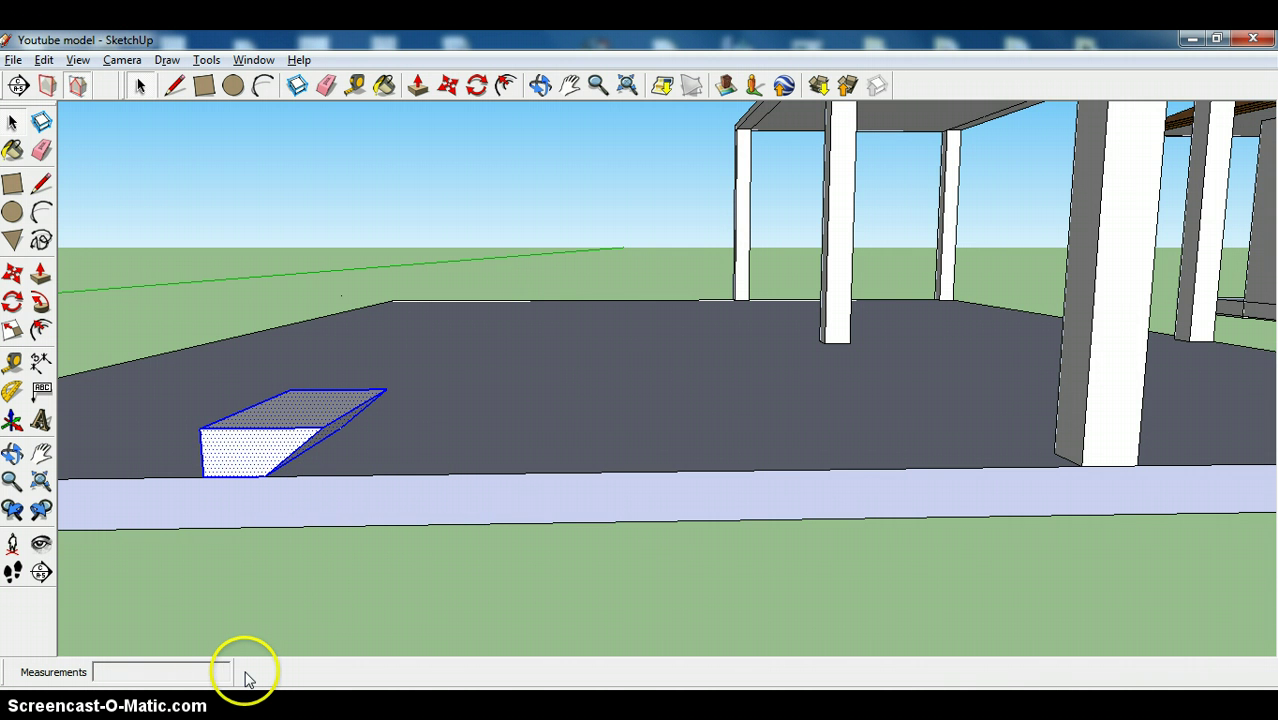
{"action": "key", "text": "m"}
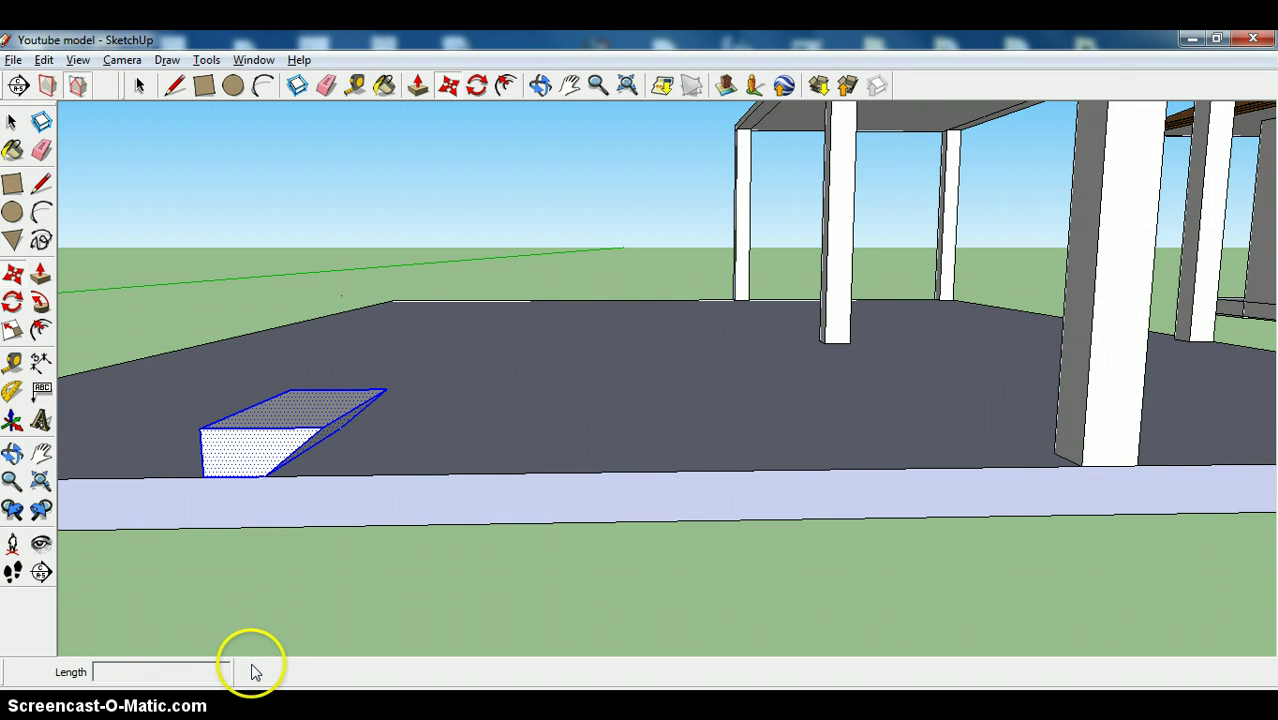
{"action": "left_click", "coordinate": [203, 476]}
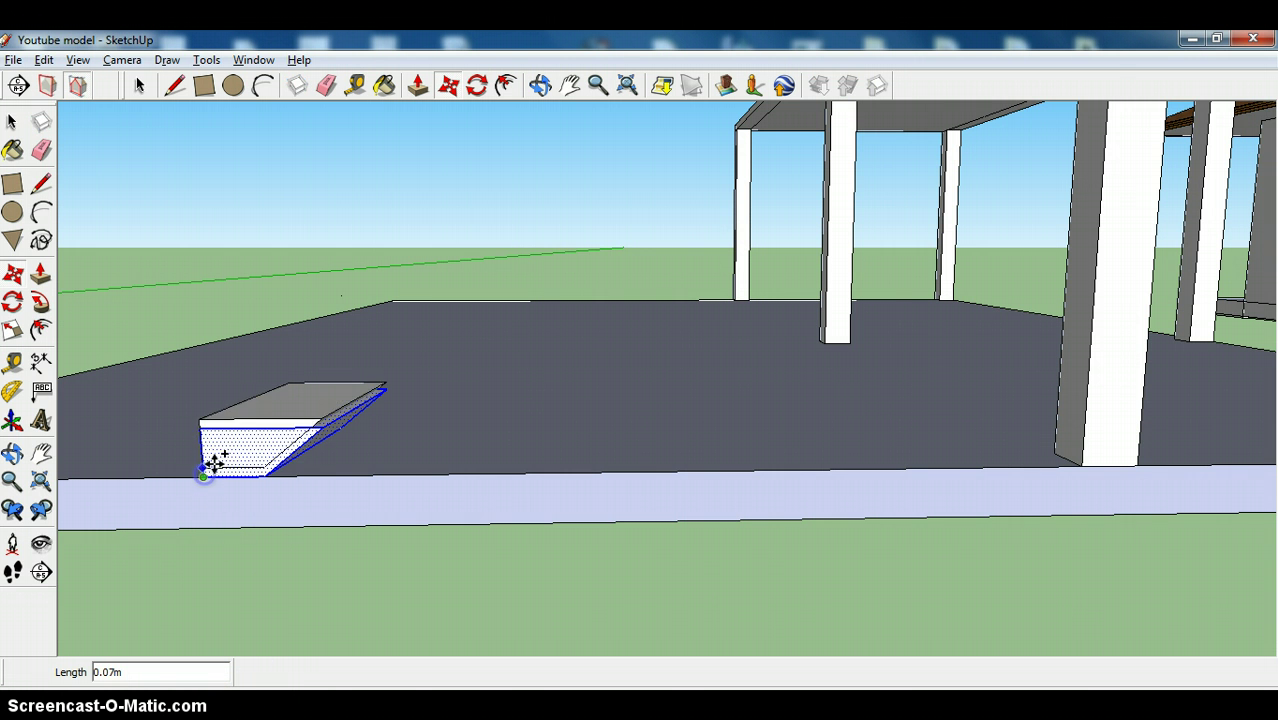
{"action": "left_click", "coordinate": [255, 425]}
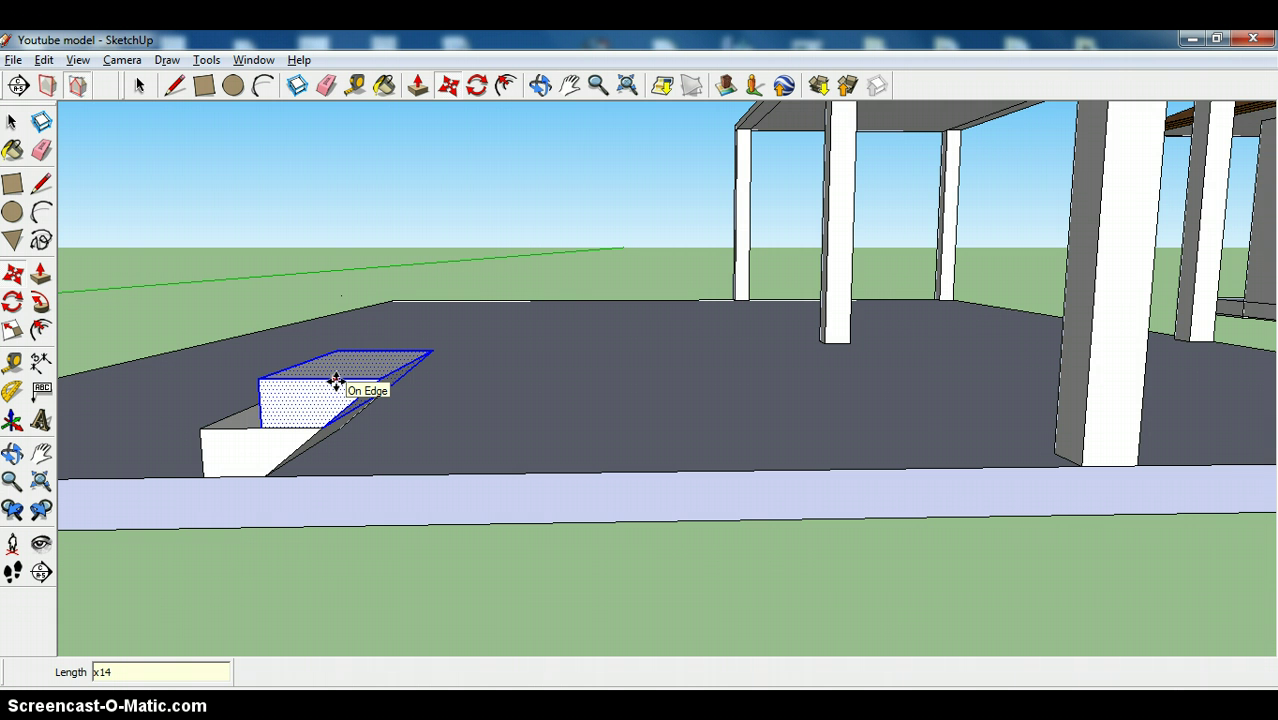
{"action": "key", "text": "Return"}
{"action": "left_click", "coordinate": [568, 285]}
{"action": "scroll", "coordinate": [583, 315], "scroll_direction": "down", "scroll_amount": 6}
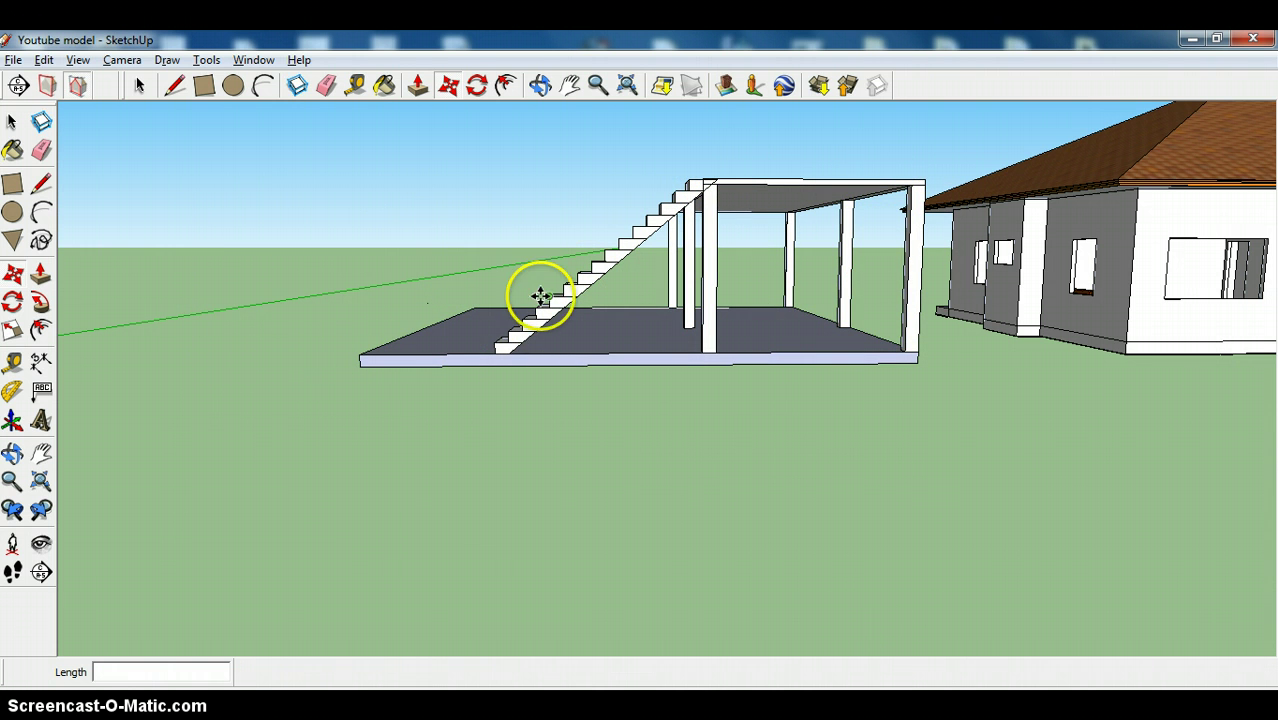
{"action": "left_click", "coordinate": [139, 85]}
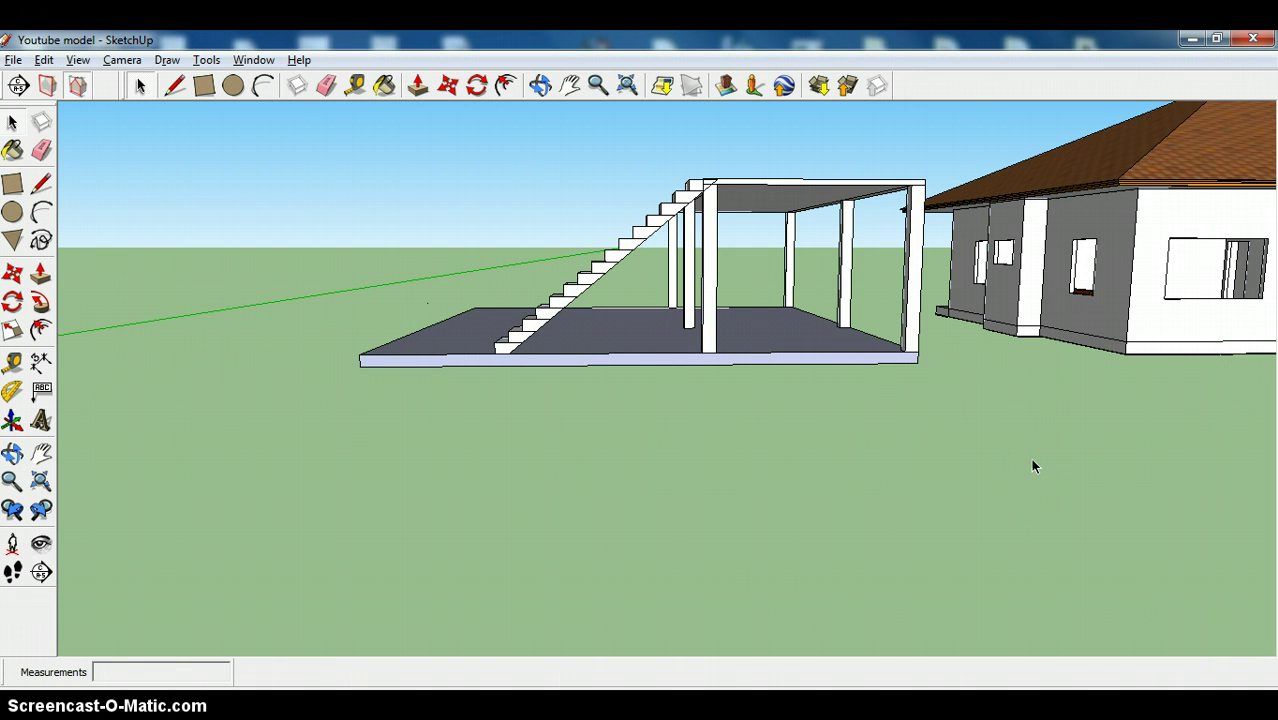
{"action": "key", "text": "ctrl+z"}
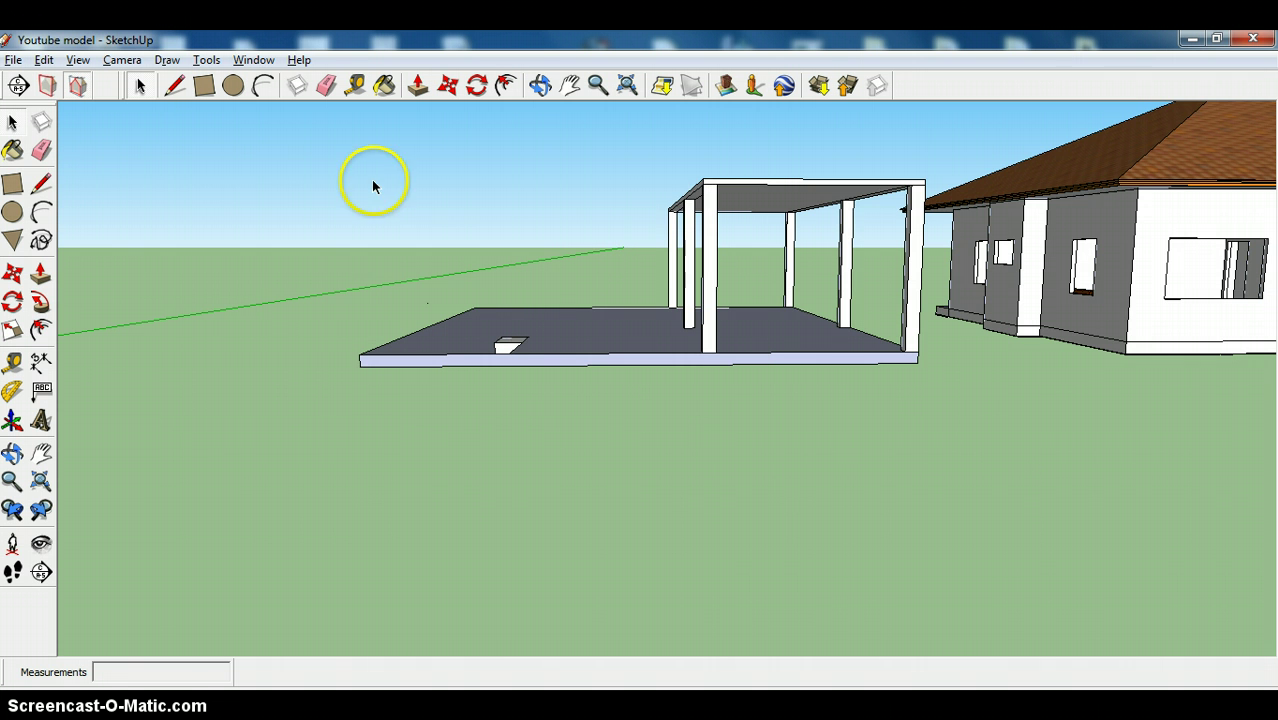
Copy the whole connected step from its lower front corner to the midpoint of its upper front edge and multiply the copy by x8
{"action": "scroll", "coordinate": [150, 121], "scroll_direction": "up", "scroll_amount": 1}
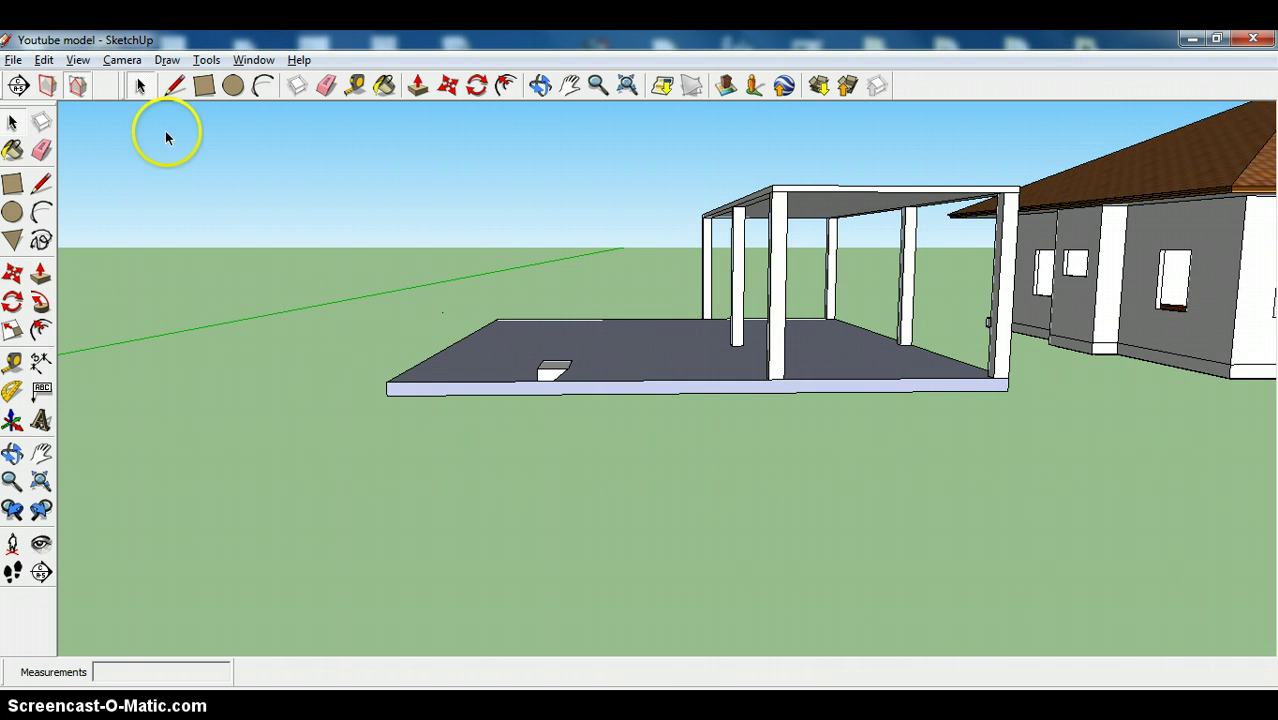
{"action": "left_click", "coordinate": [139, 87]}
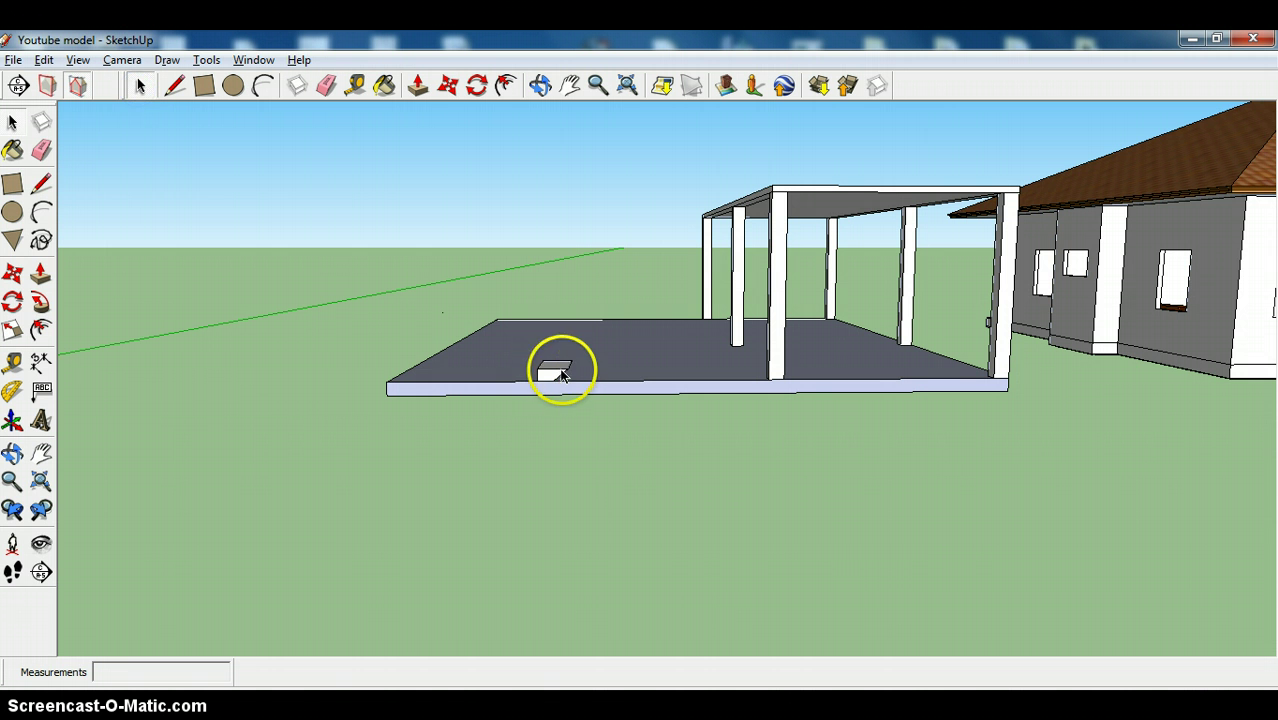
{"action": "right_click", "coordinate": [562, 374]}
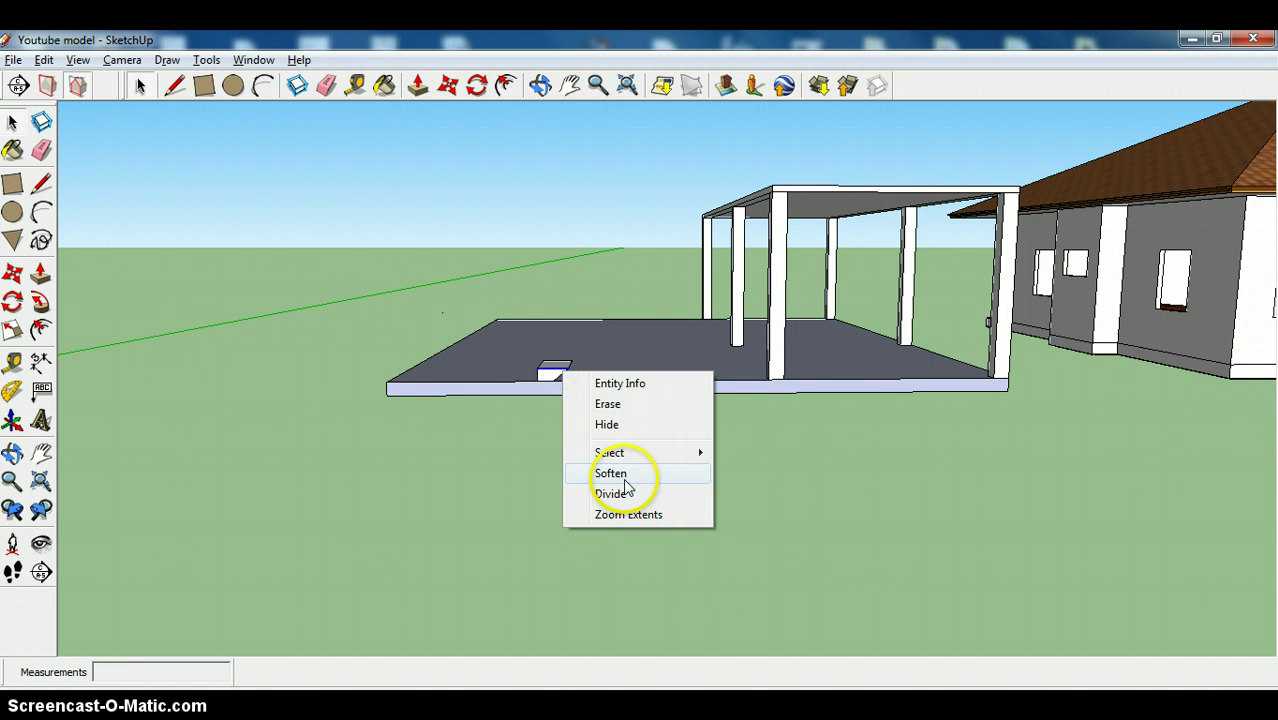
{"action": "mouse_move", "coordinate": [630, 462]}
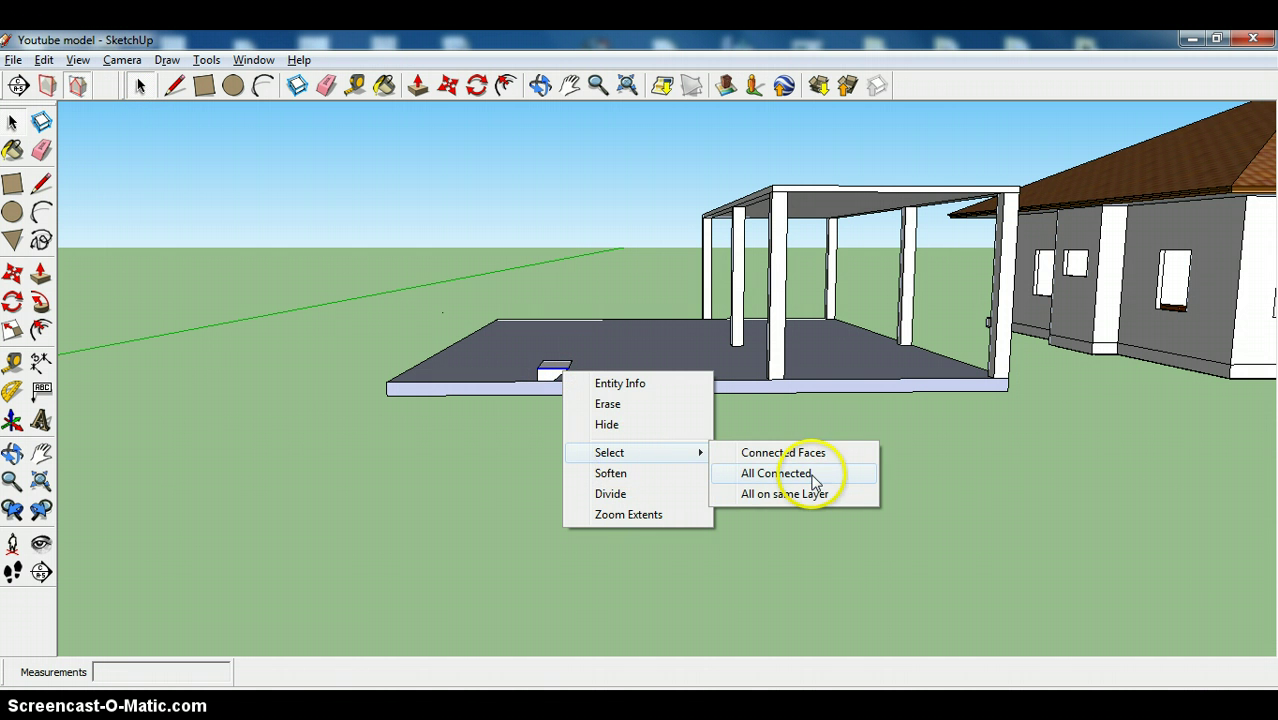
{"action": "left_click", "coordinate": [778, 473]}
{"action": "scroll", "coordinate": [585, 442], "scroll_direction": "up", "scroll_amount": 4}
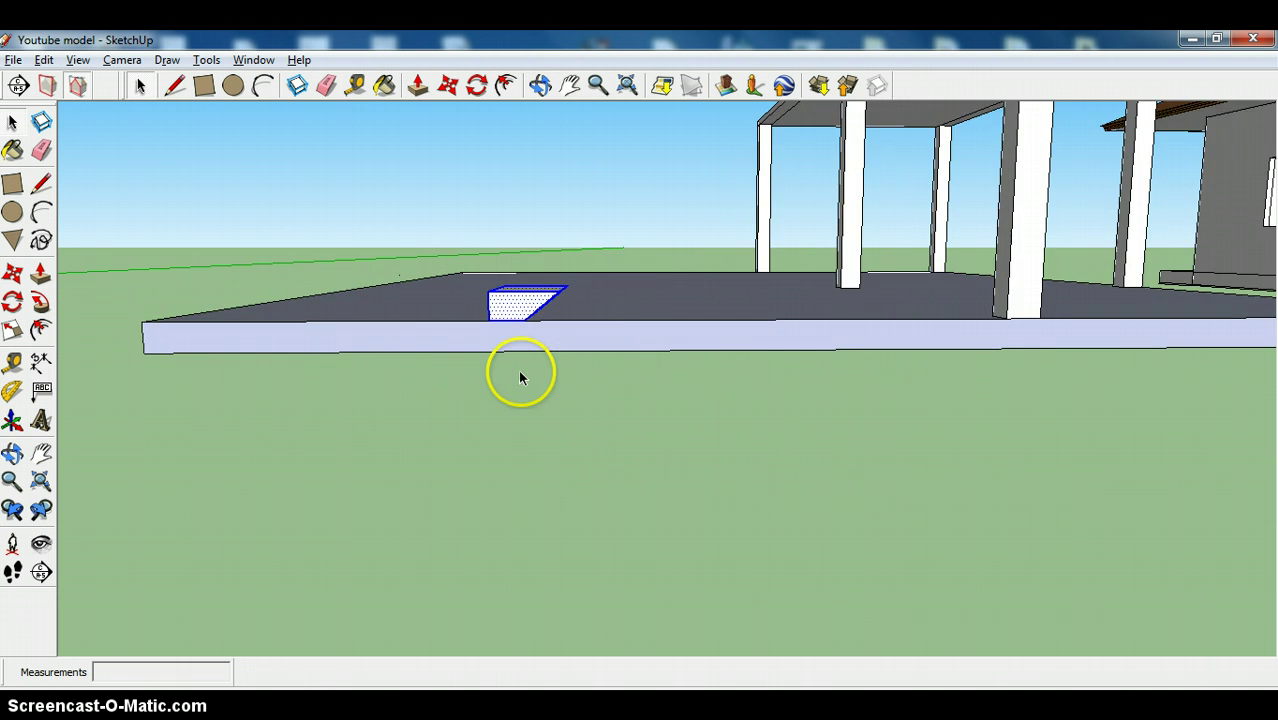
{"action": "scroll", "coordinate": [468, 330], "scroll_direction": "up", "scroll_amount": 3}
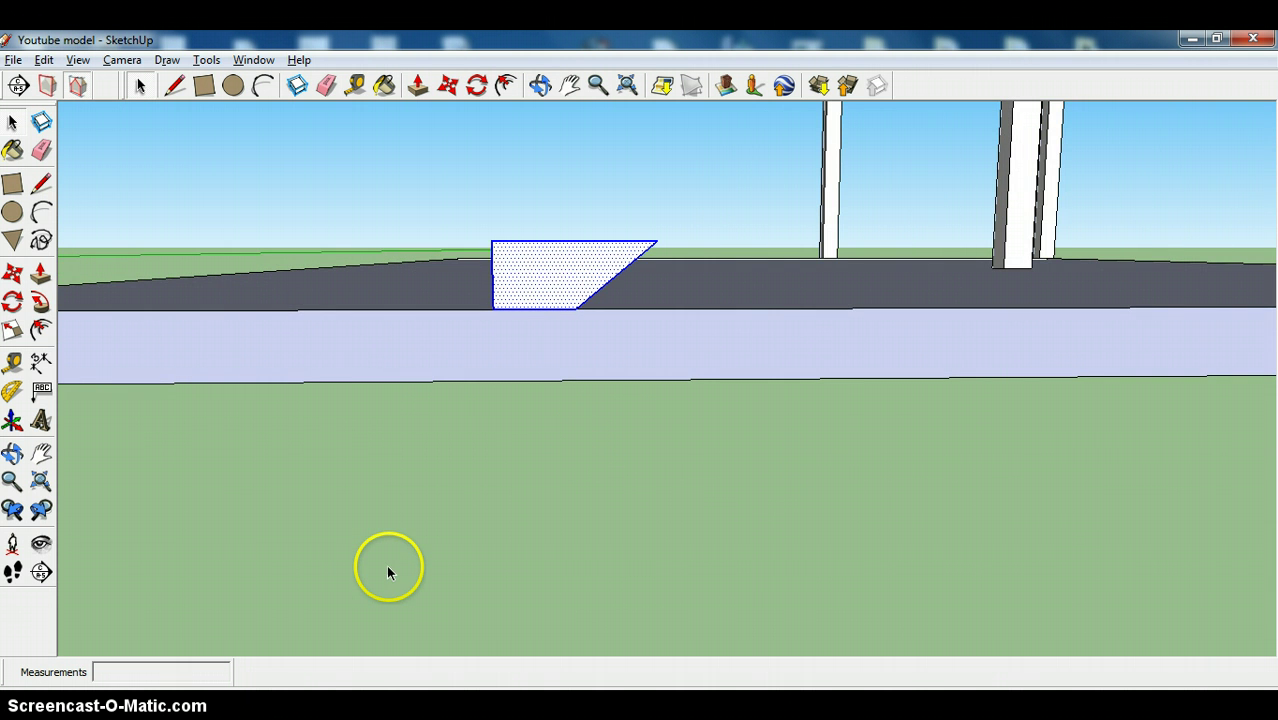
{"action": "key", "text": "m"}
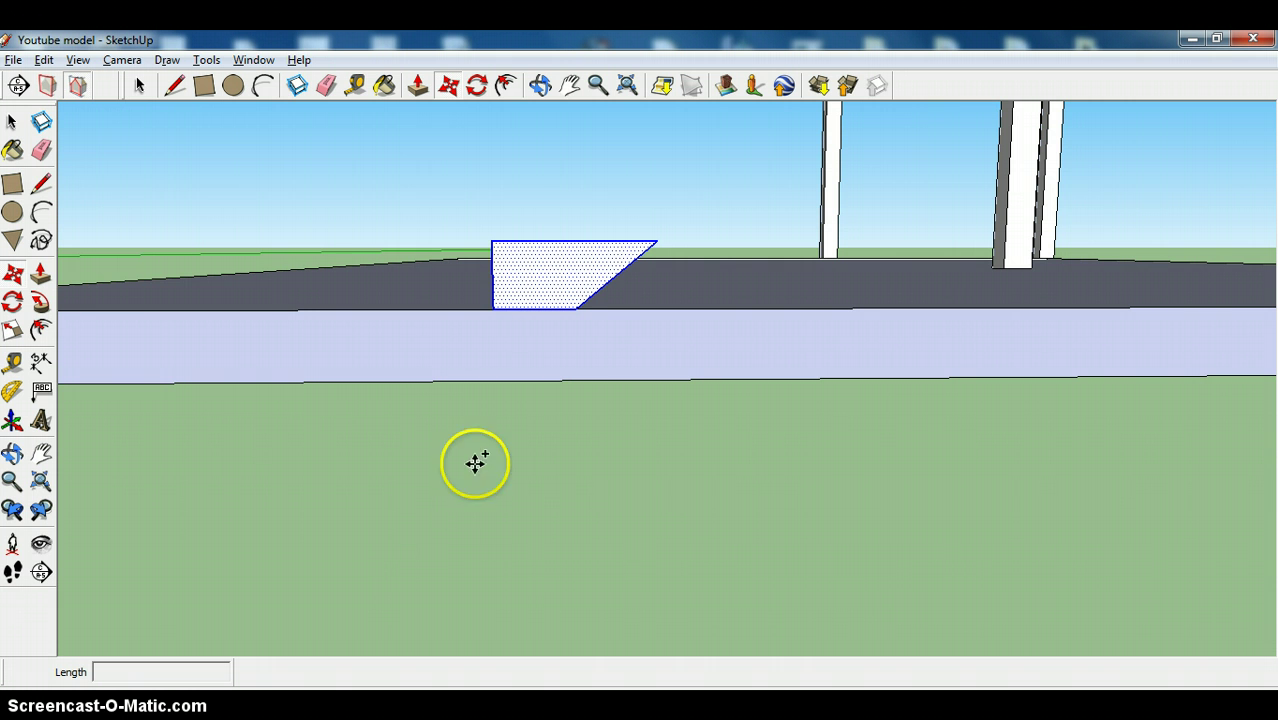
{"action": "left_click", "coordinate": [494, 309]}
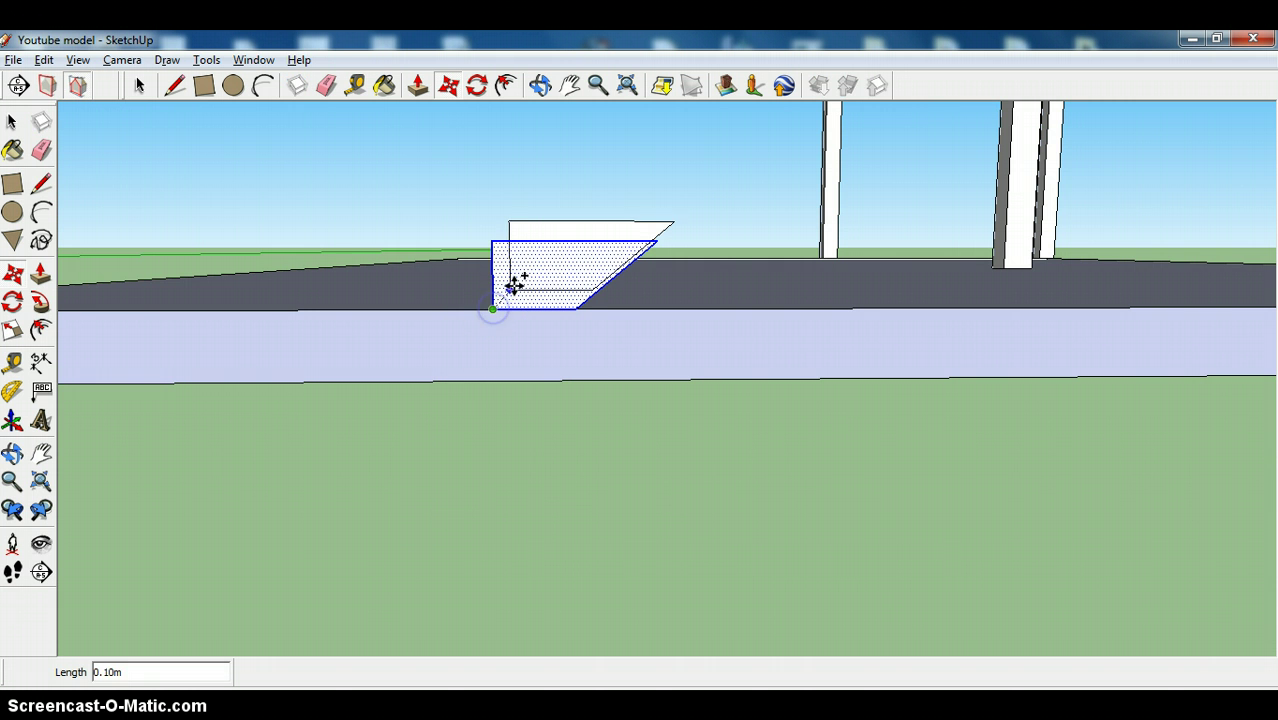
{"action": "left_click", "coordinate": [576, 242]}
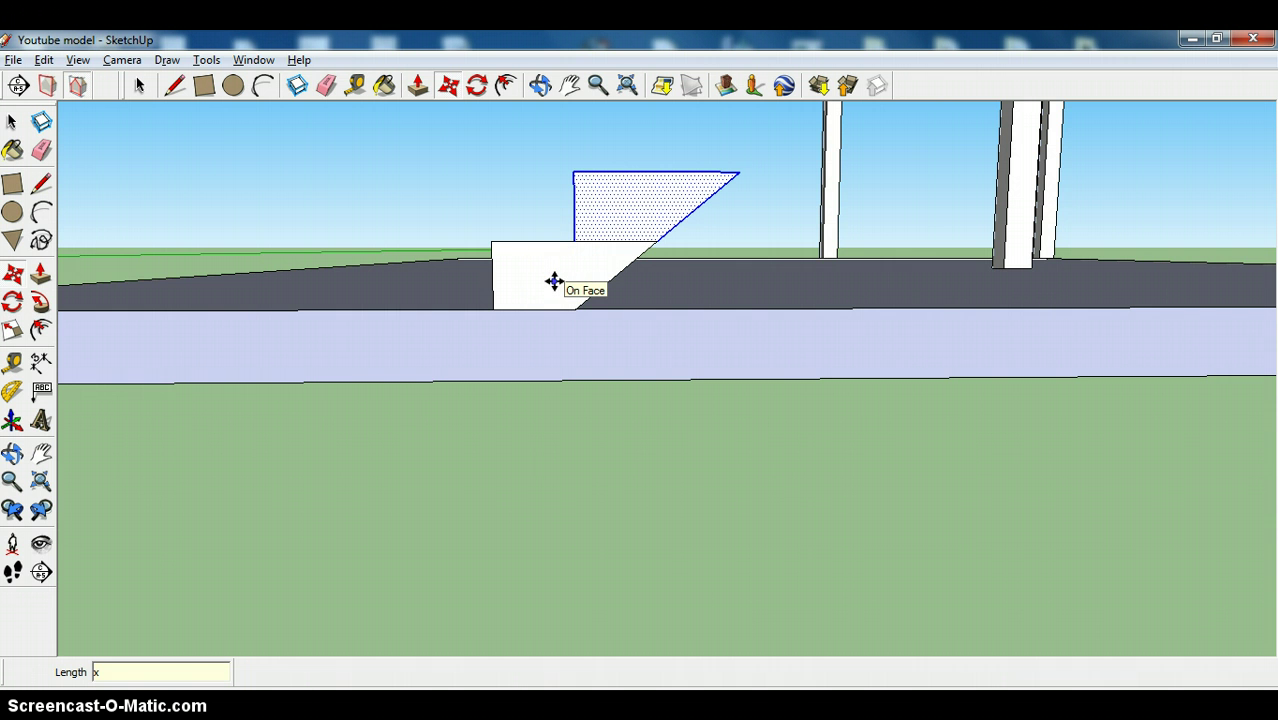
{"action": "key", "text": "Return"}
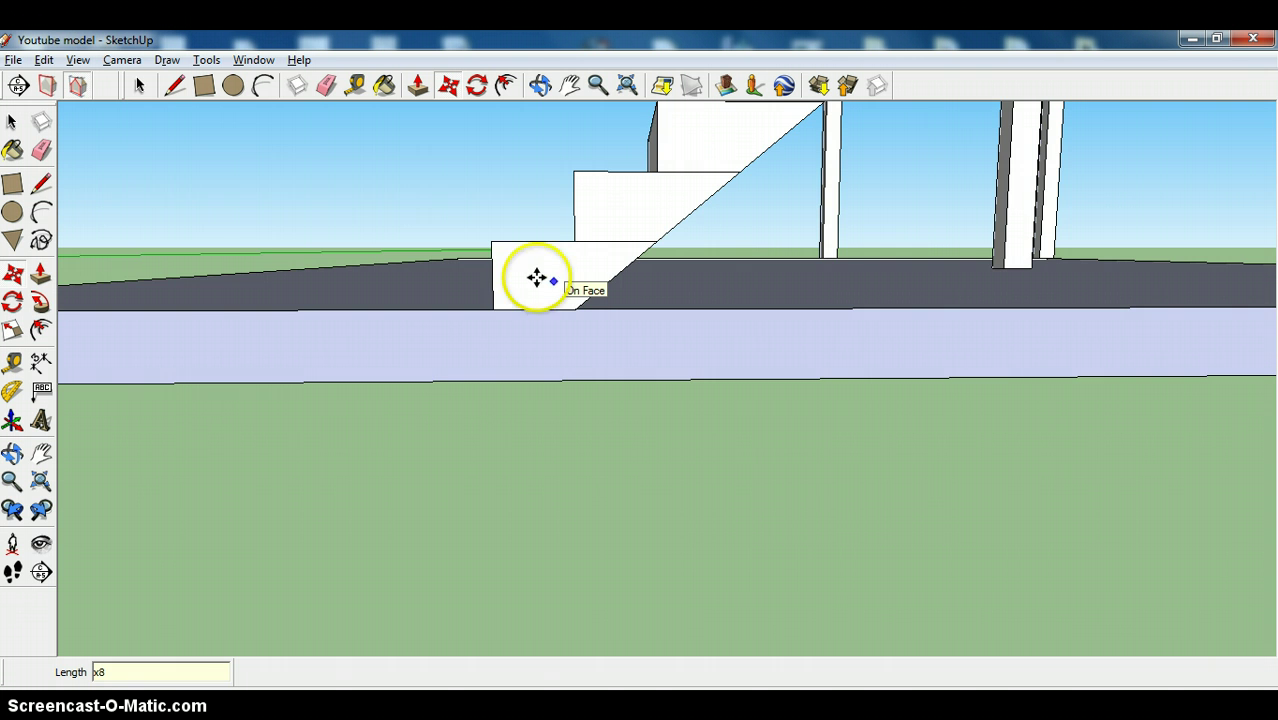
Draw a vertical line down from the top step's rear upper corner and a 0.25 m line back to its lower edge, closing a triangle
{"action": "scroll", "coordinate": [539, 277], "scroll_direction": "down", "scroll_amount": 4}
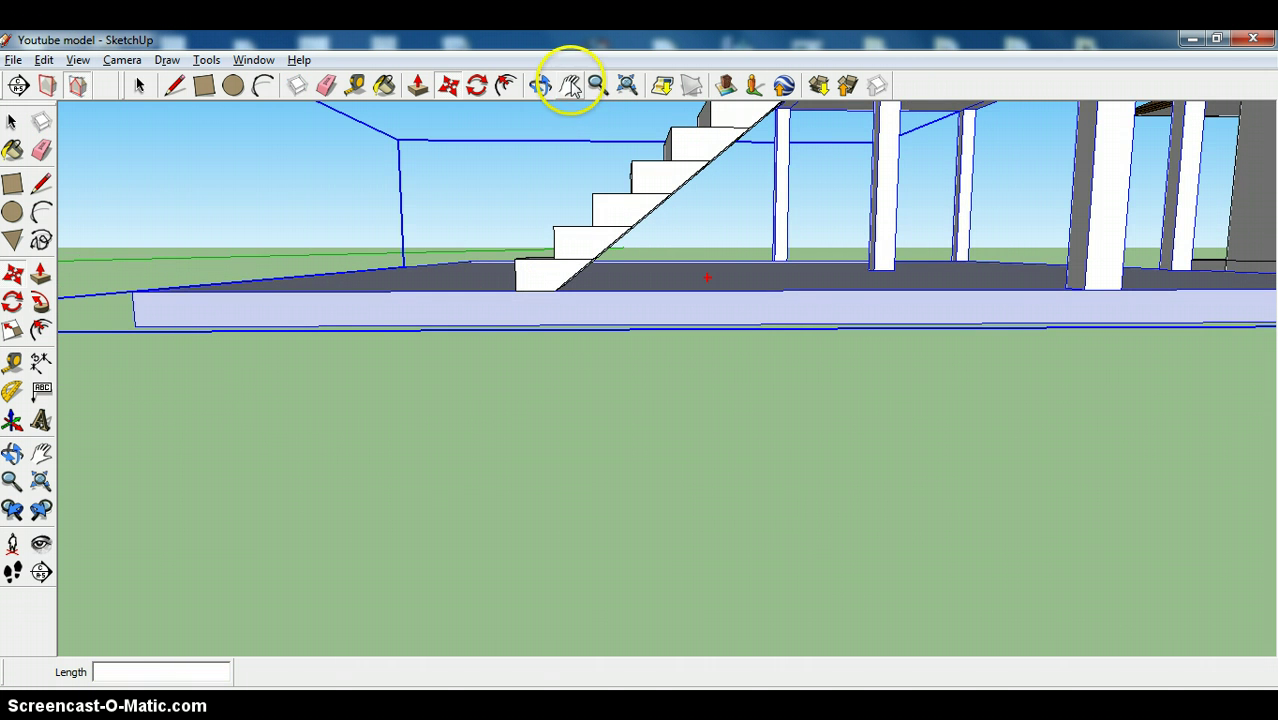
{"action": "left_click", "coordinate": [570, 86]}
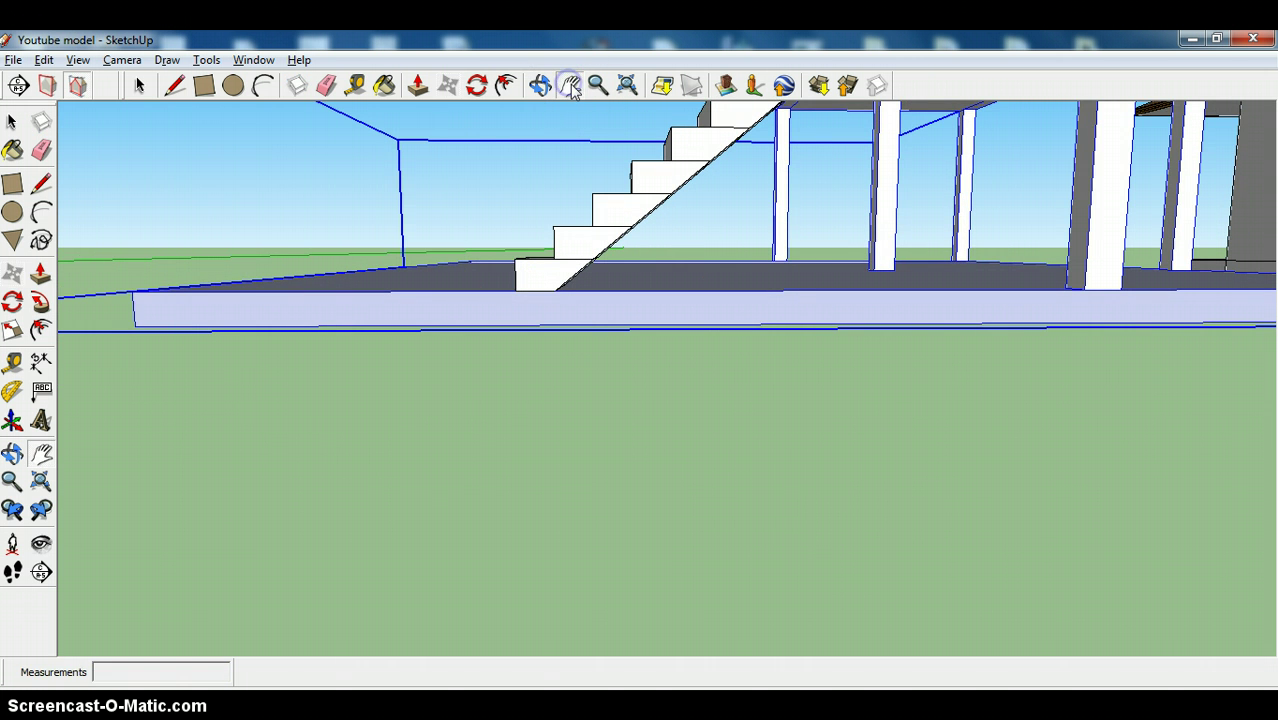
{"action": "left_click_drag", "start_coordinate": [640, 128], "coordinate": [425, 403]}
{"action": "scroll", "coordinate": [714, 366], "scroll_direction": "up", "scroll_amount": 2}
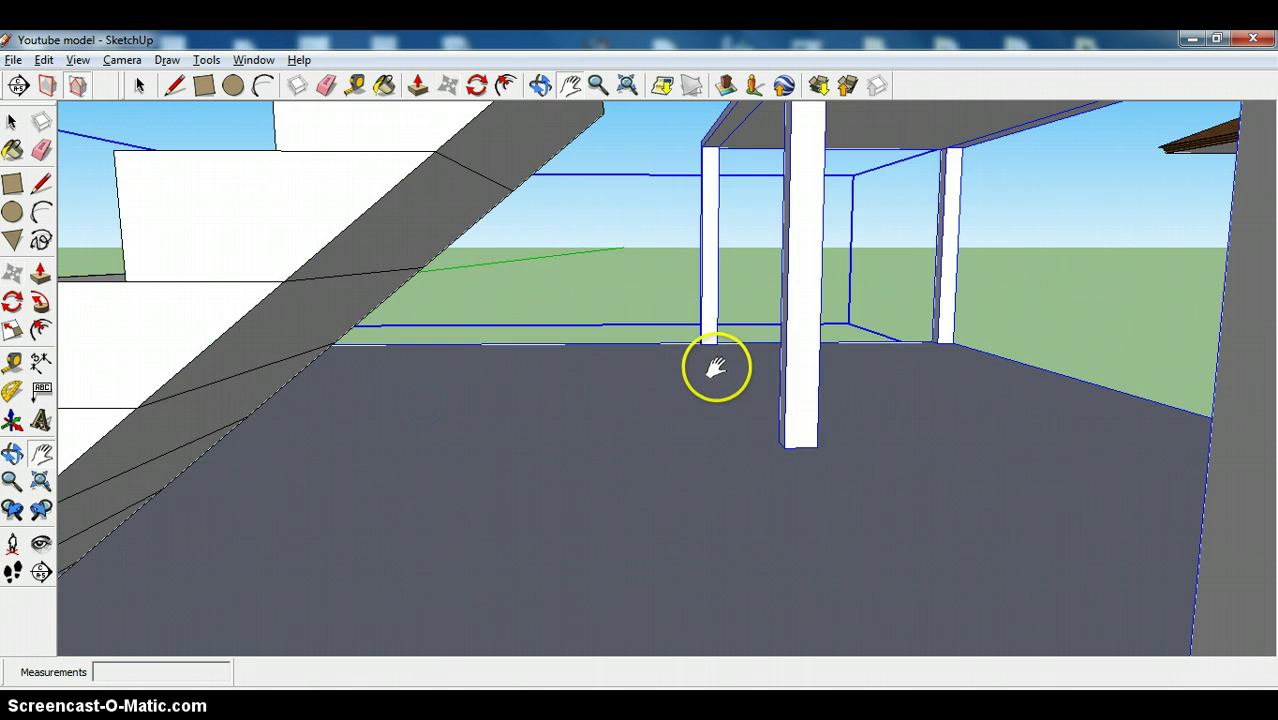
{"action": "mouse_move", "coordinate": [591, 279]}
{"action": "left_mouse_down"}
{"action": "mouse_move", "coordinate": [574, 321]}
{"action": "mouse_move", "coordinate": [540, 293]}
{"action": "mouse_move", "coordinate": [566, 290]}
{"action": "left_mouse_up"}
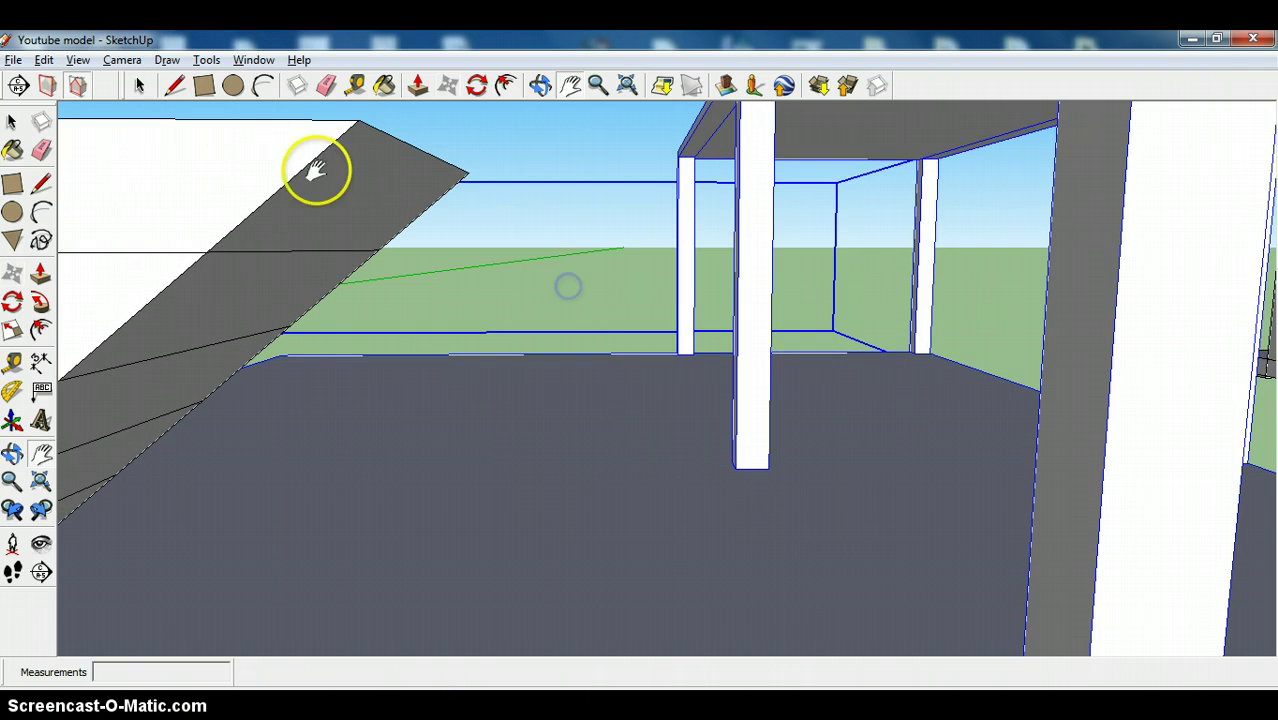
{"action": "left_click", "coordinate": [174, 86]}
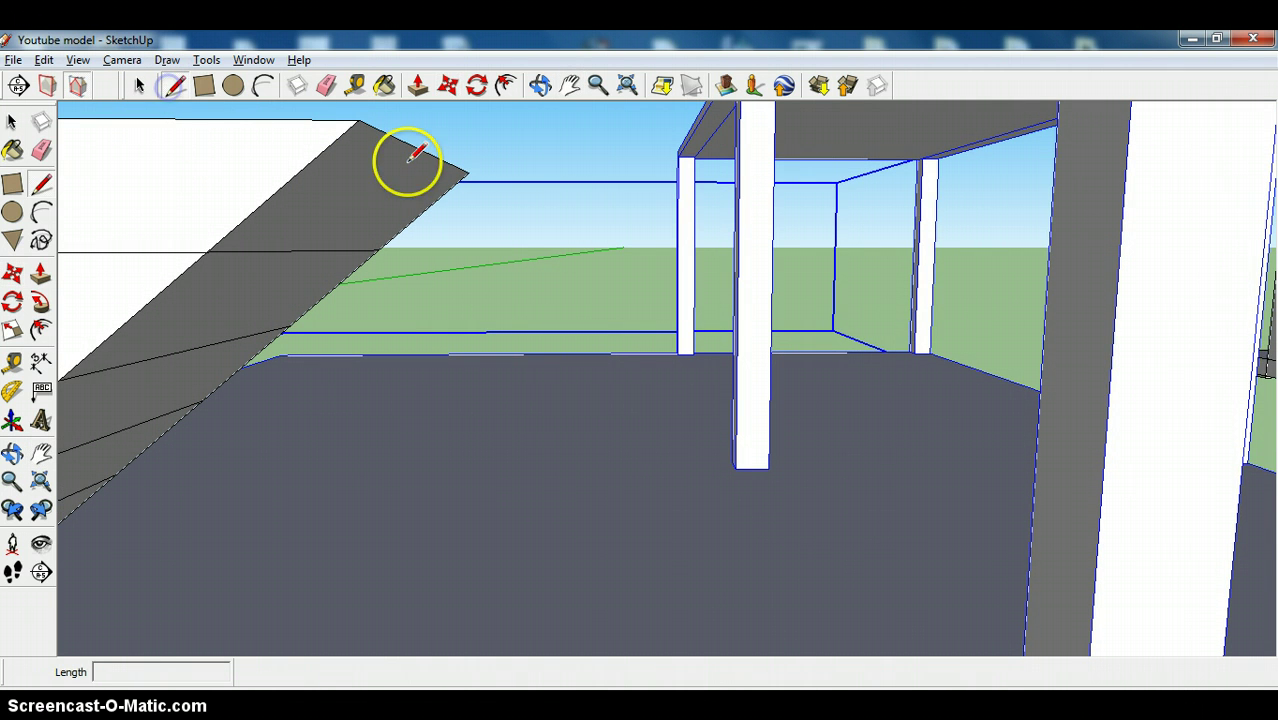
{"action": "left_click", "coordinate": [468, 172]}
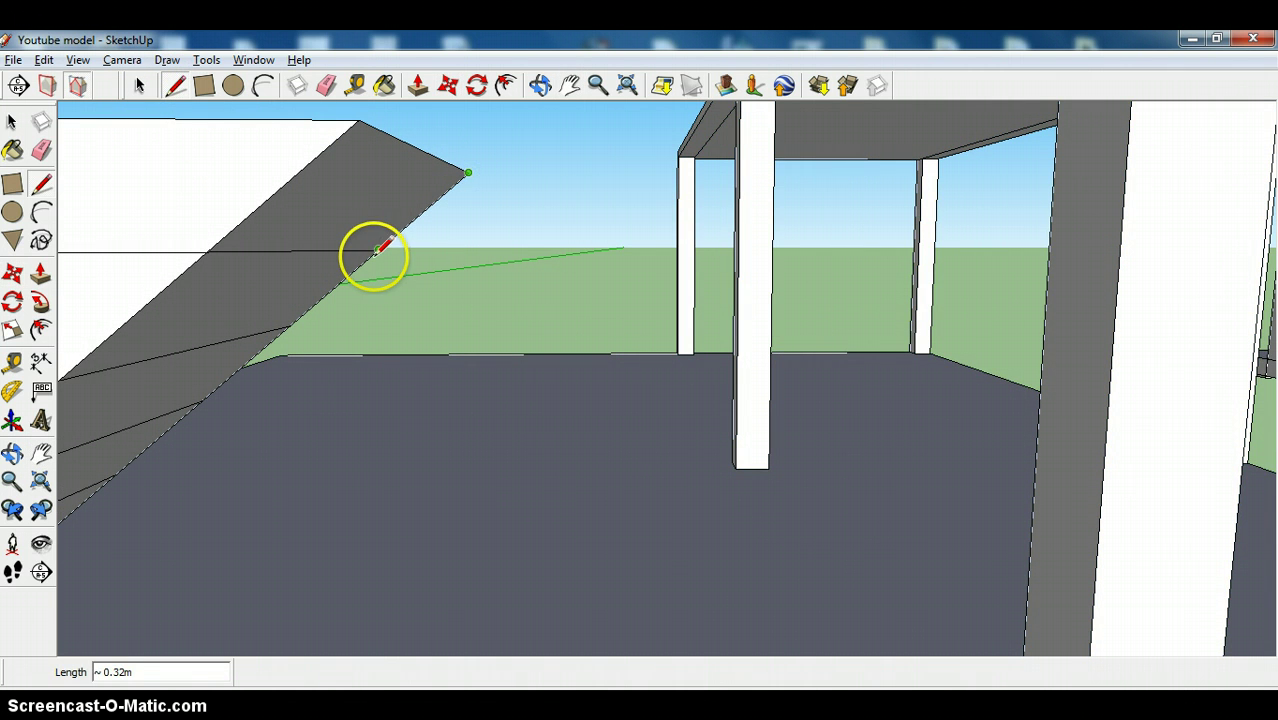
{"action": "left_click", "coordinate": [470, 247]}
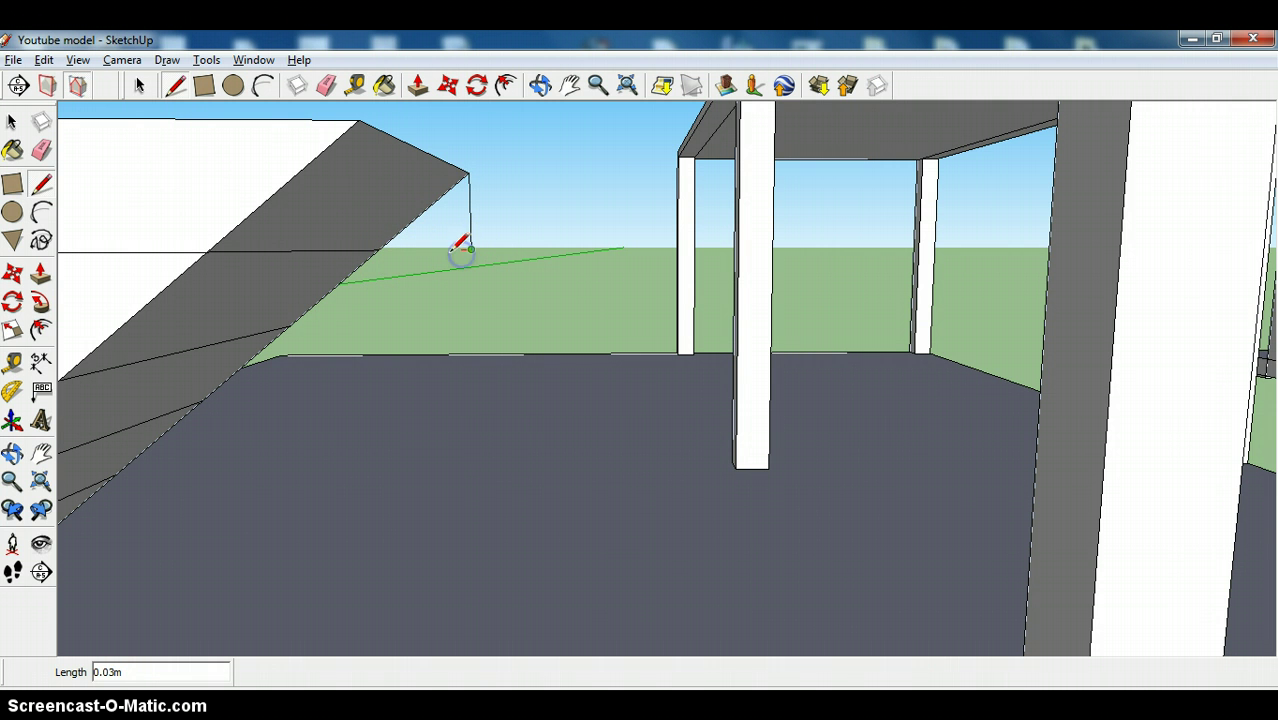
{"action": "left_click", "coordinate": [378, 249]}
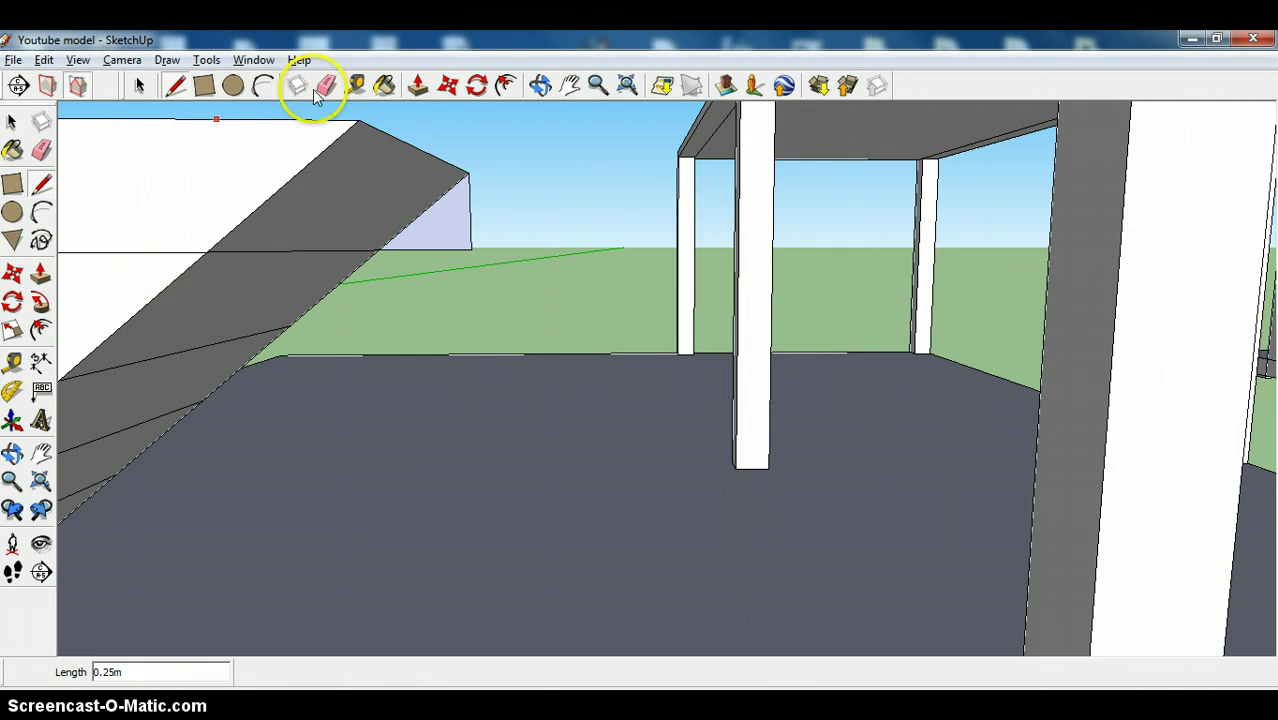
Push/Pull the new triangle 1 m across the stair width to fill the top step's sloped underside
{"action": "left_click", "coordinate": [418, 85]}
{"action": "left_click", "coordinate": [451, 240]}
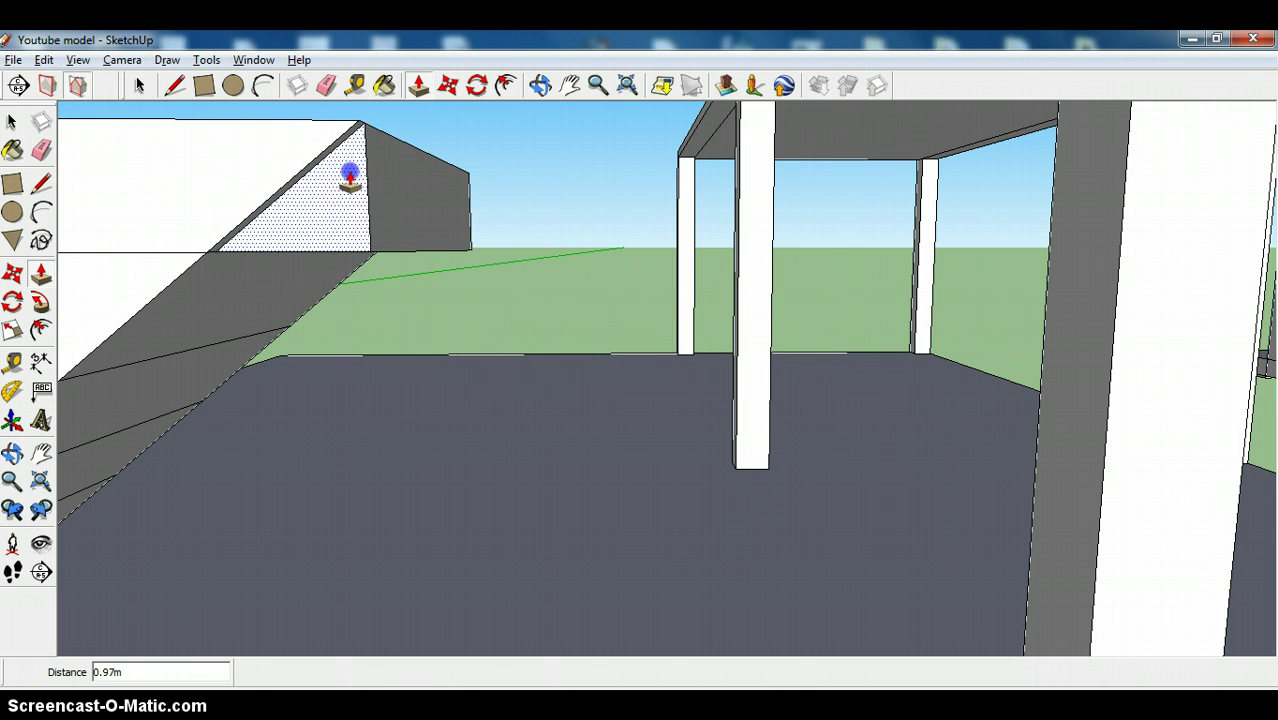
{"action": "left_click", "coordinate": [353, 122]}
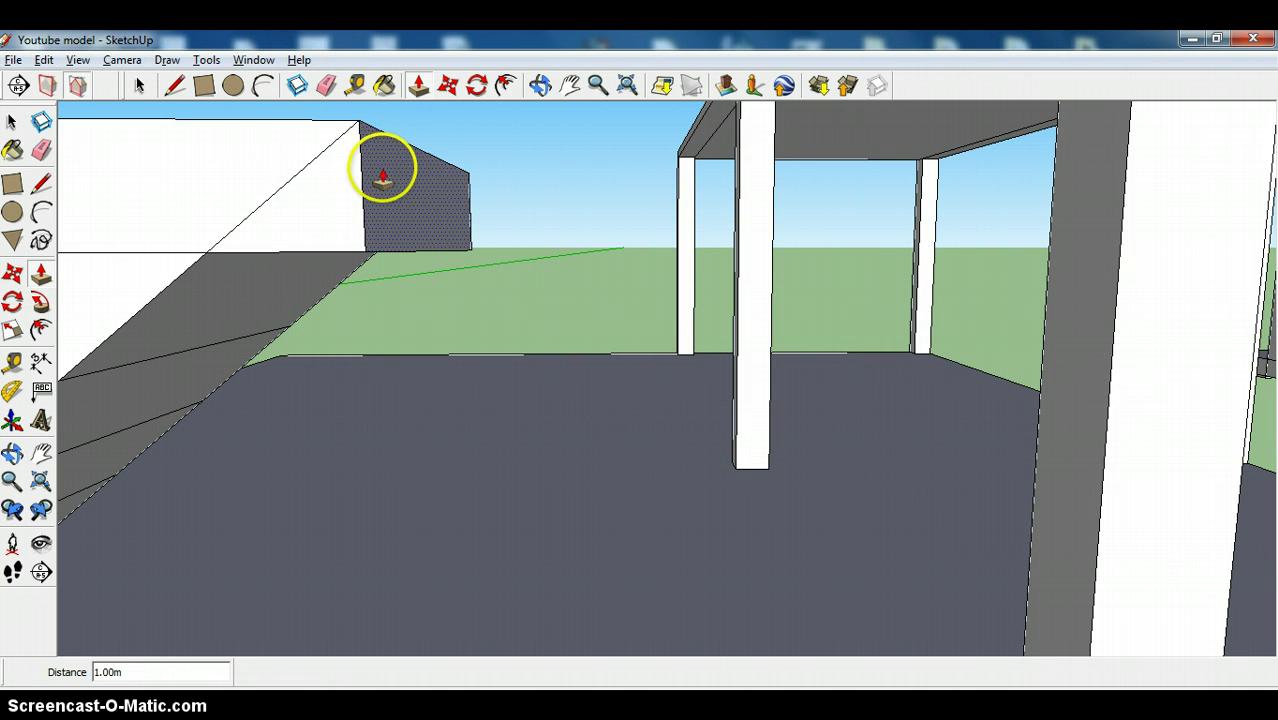
Extrude the top step's vertical rear face outward by 1 m to form a landing
{"action": "left_click", "coordinate": [292, 88]}
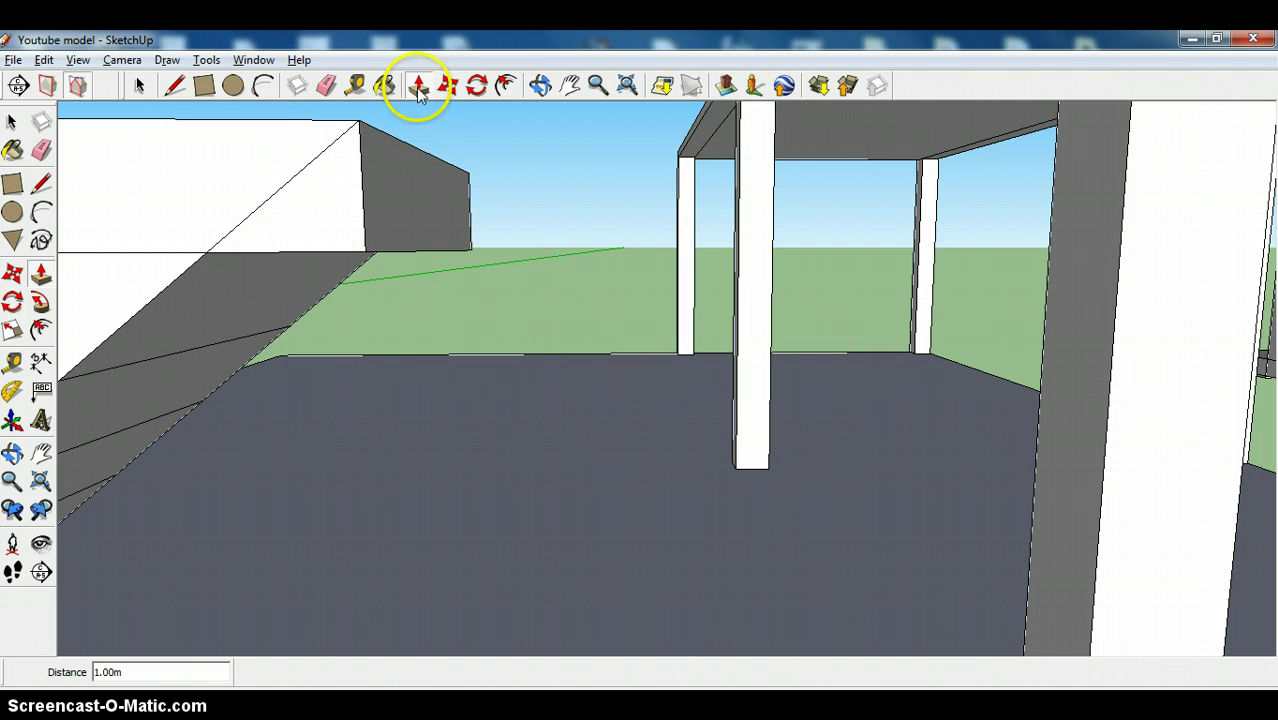
{"action": "left_click", "coordinate": [401, 190]}
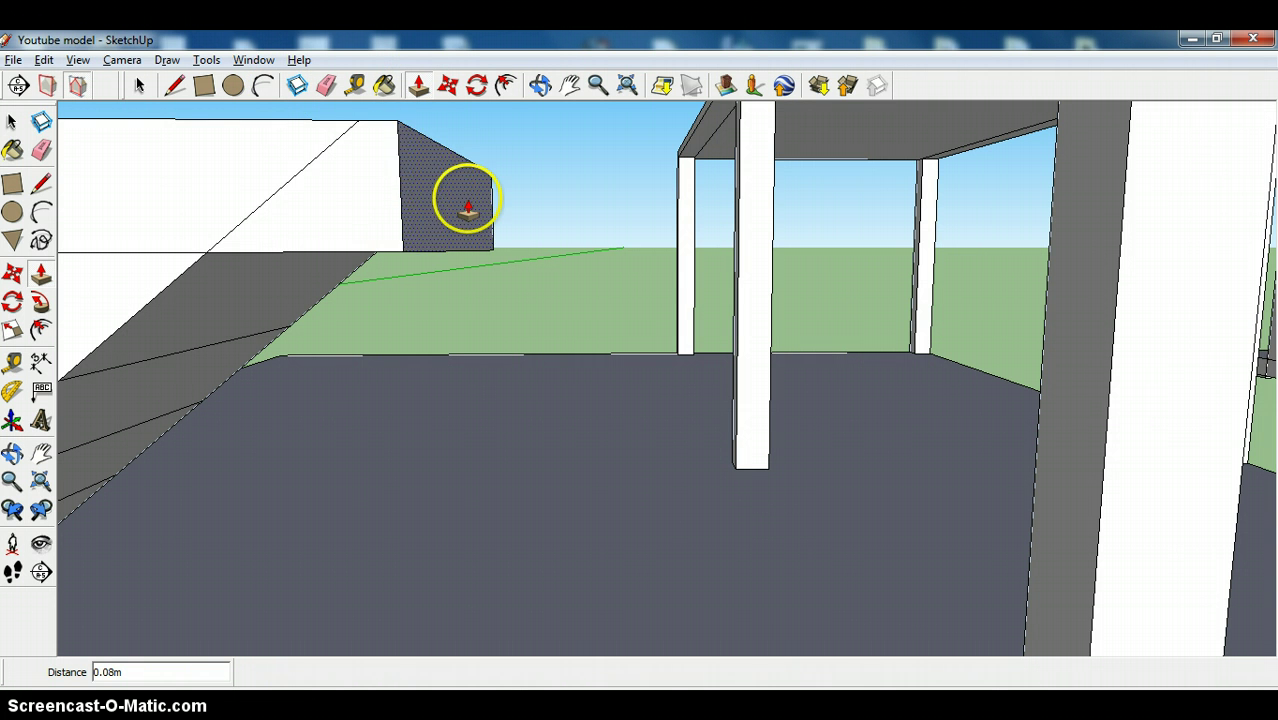
{"action": "key", "text": "Return"}
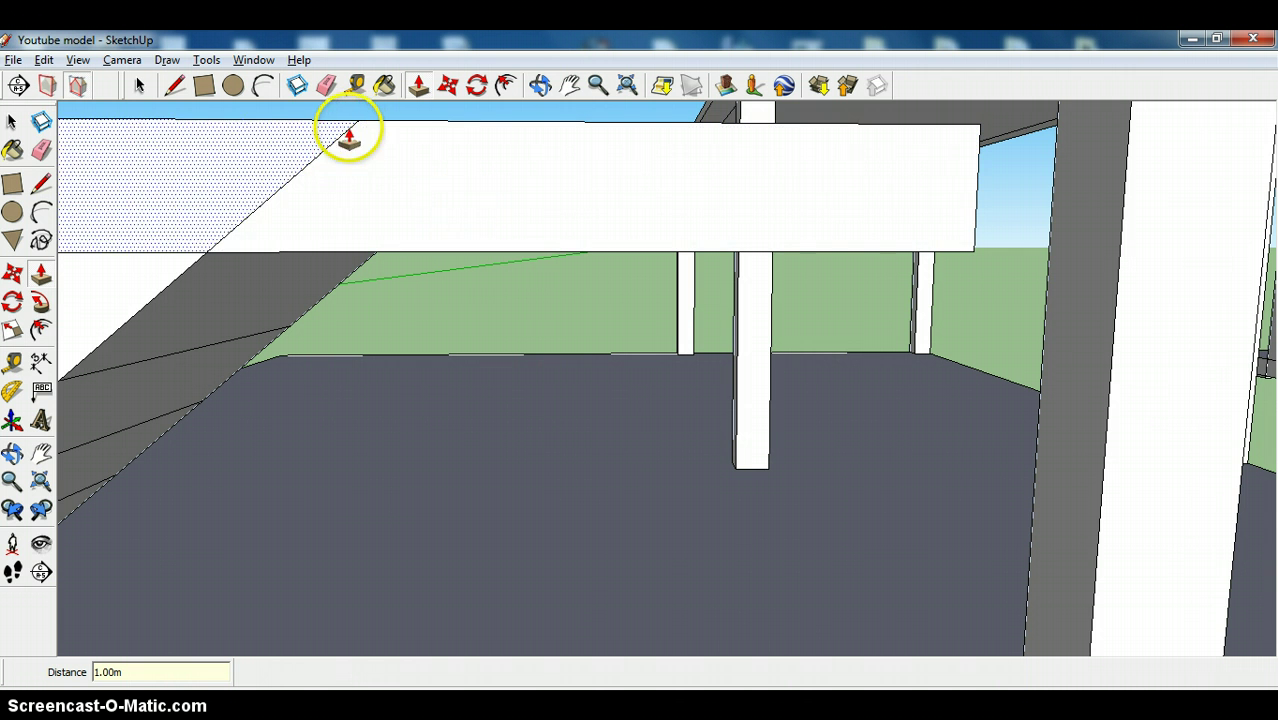
Examine the landing and the flight from the side and in the standard Top view
{"action": "left_click", "coordinate": [204, 85]}
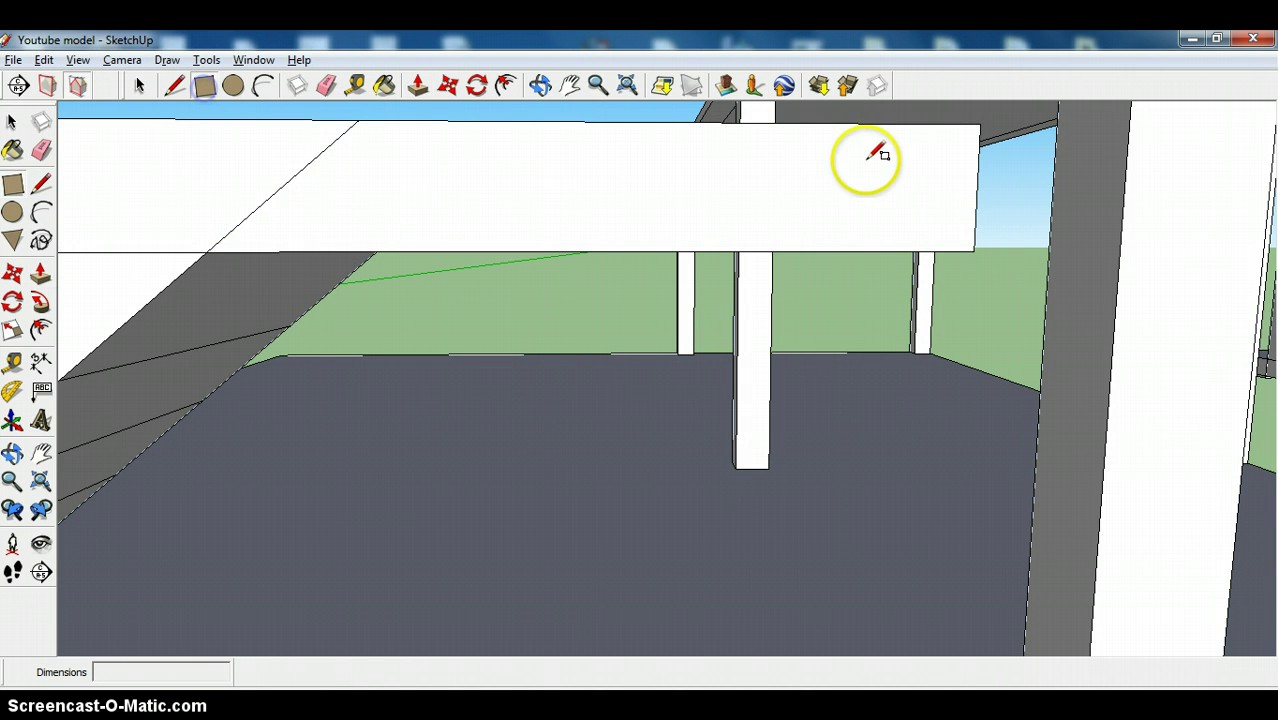
{"action": "left_click", "coordinate": [541, 86]}
{"action": "left_click_drag", "start_coordinate": [465, 145], "coordinate": [901, 334]}
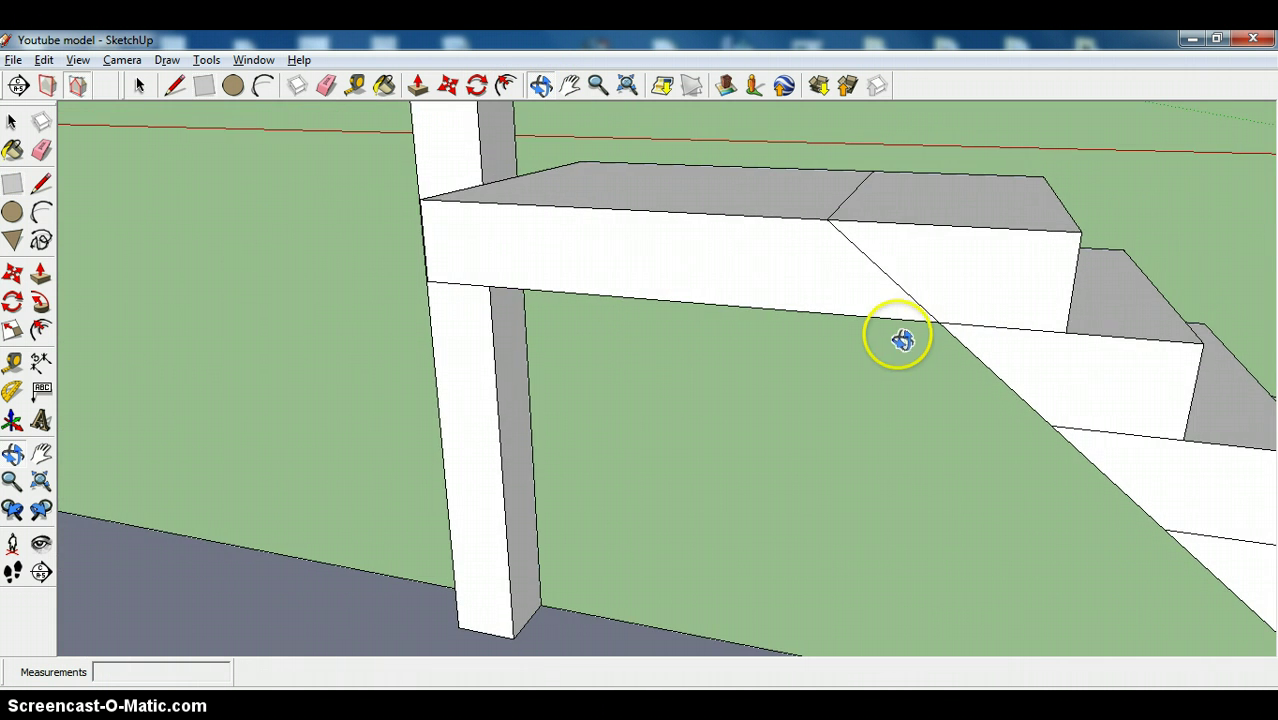
{"action": "left_click_drag", "start_coordinate": [832, 417], "coordinate": [976, 354]}
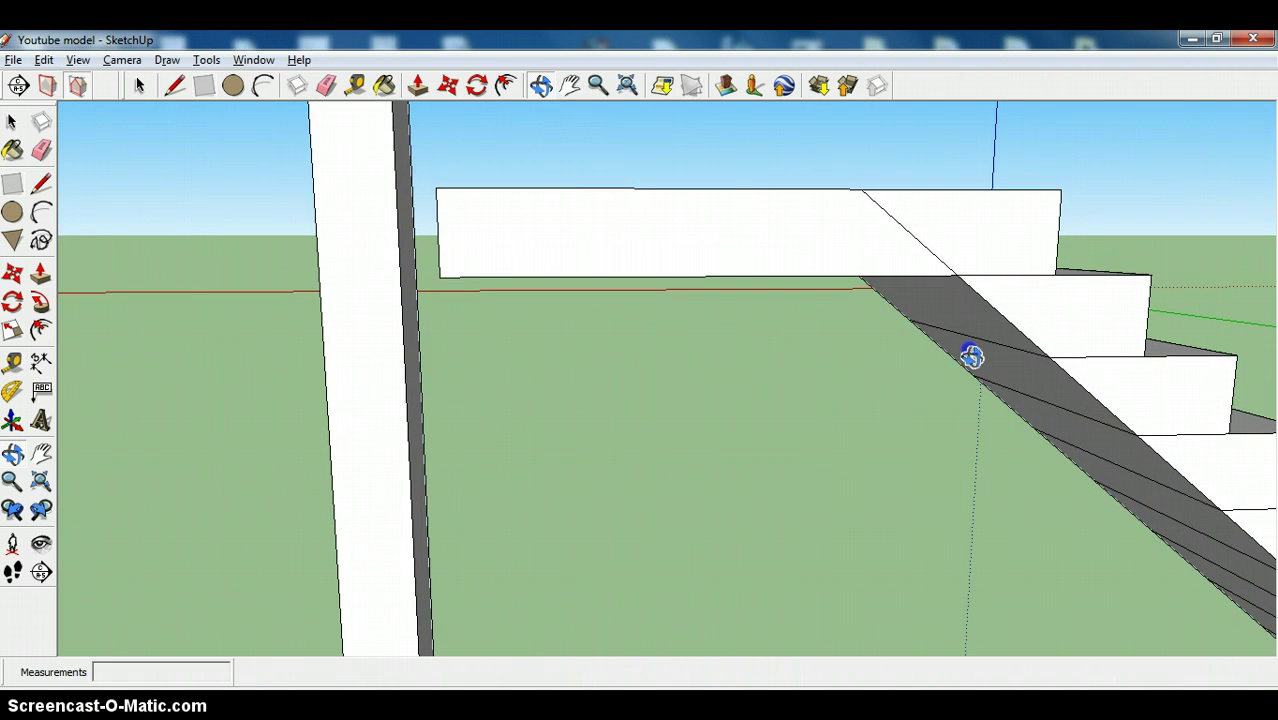
{"action": "scroll", "coordinate": [971, 357], "scroll_direction": "down", "scroll_amount": 2}
{"action": "left_click_drag", "start_coordinate": [899, 389], "coordinate": [873, 379]}
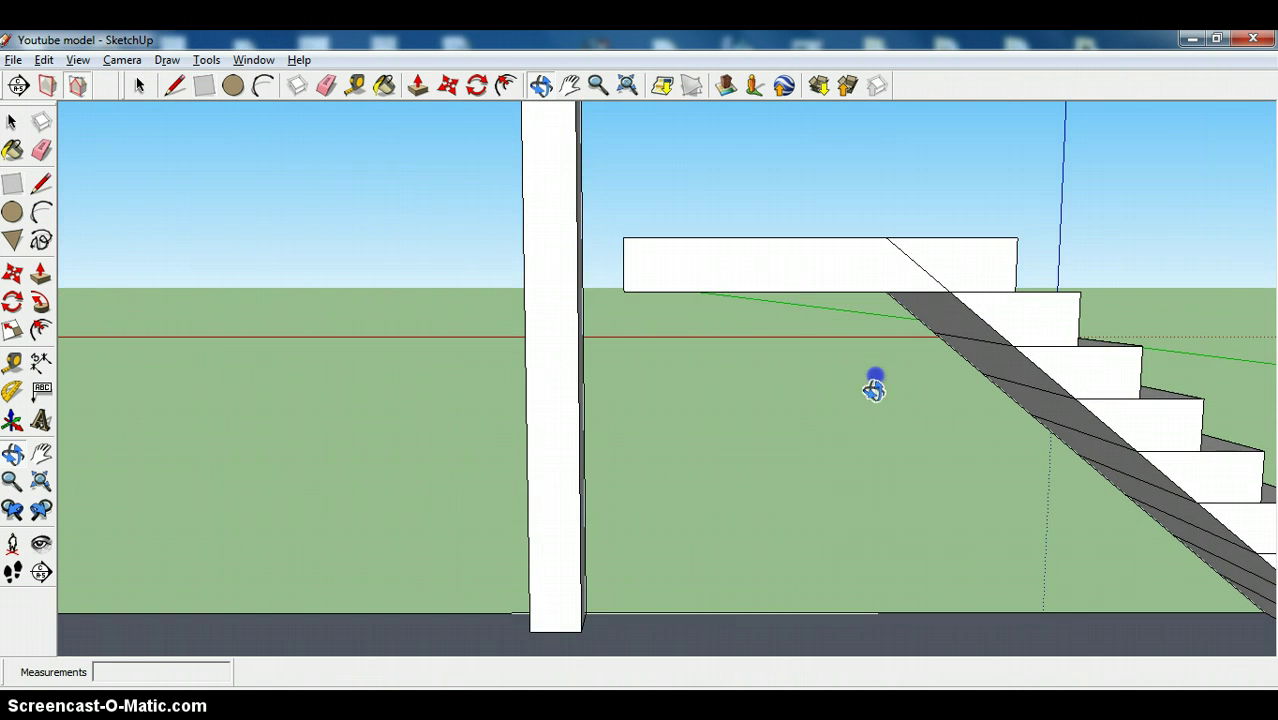
{"action": "left_click", "coordinate": [122, 61]}
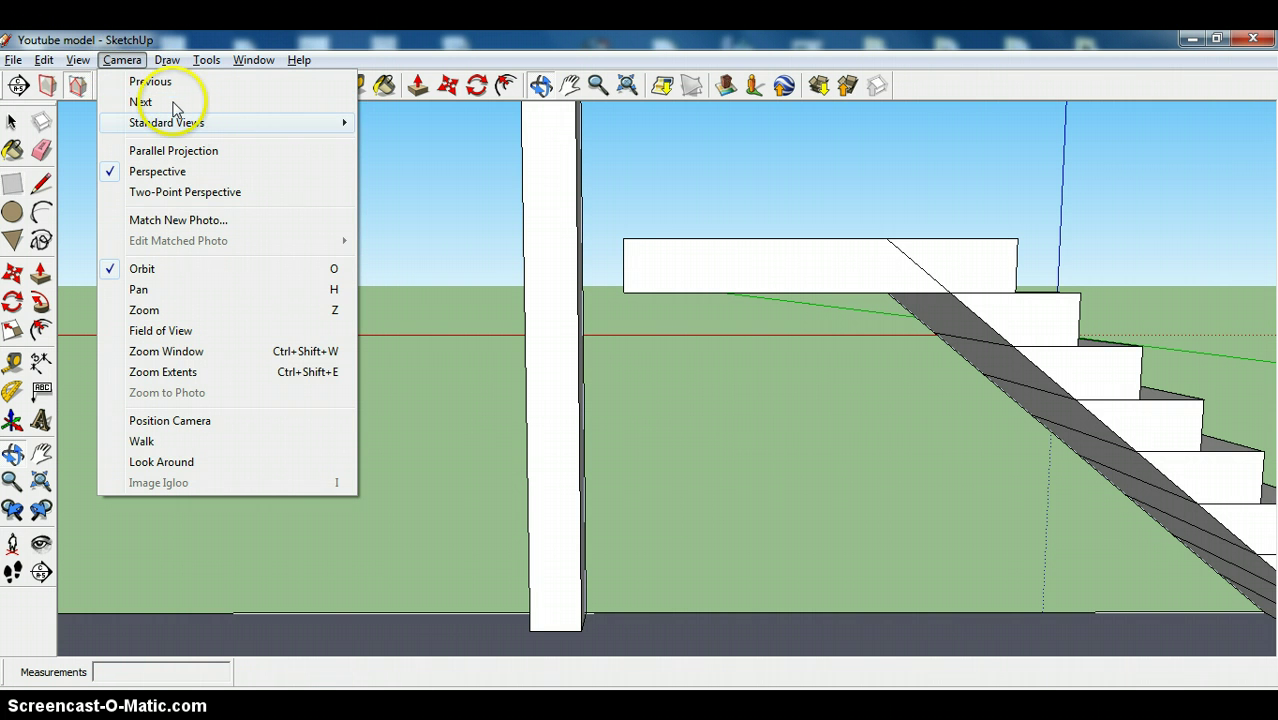
{"action": "mouse_move", "coordinate": [186, 127]}
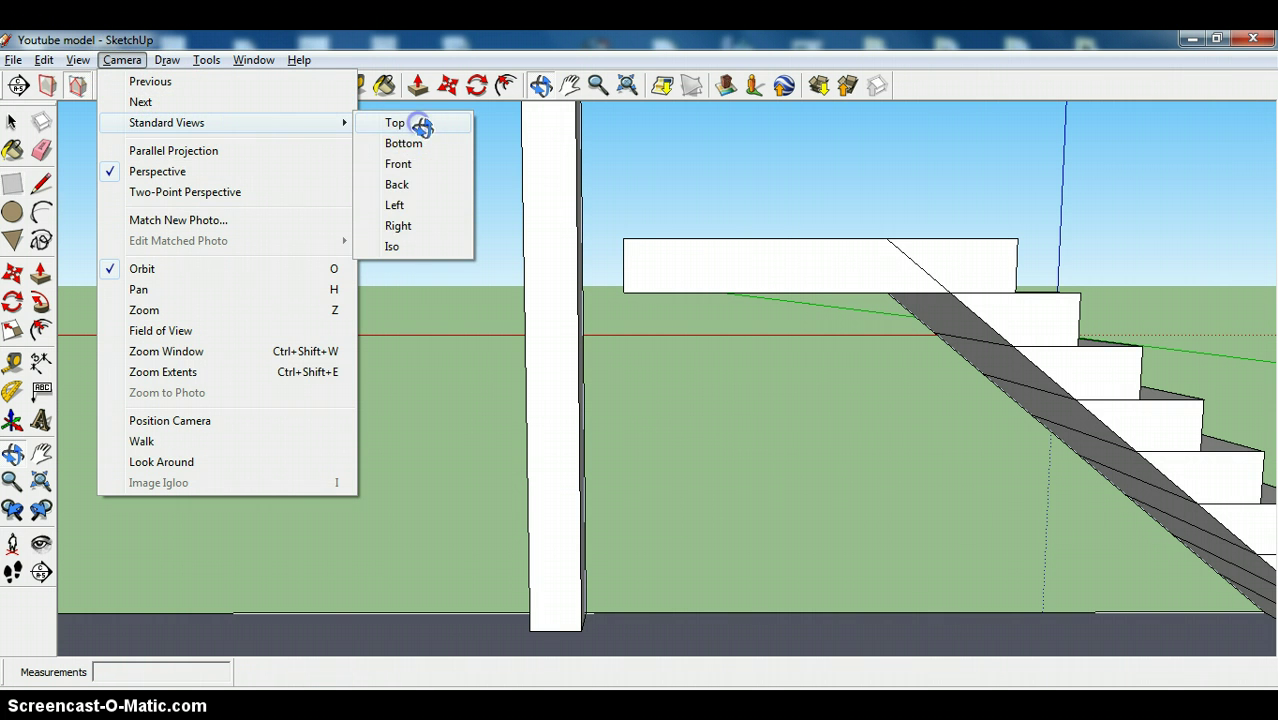
{"action": "left_click", "coordinate": [420, 125]}
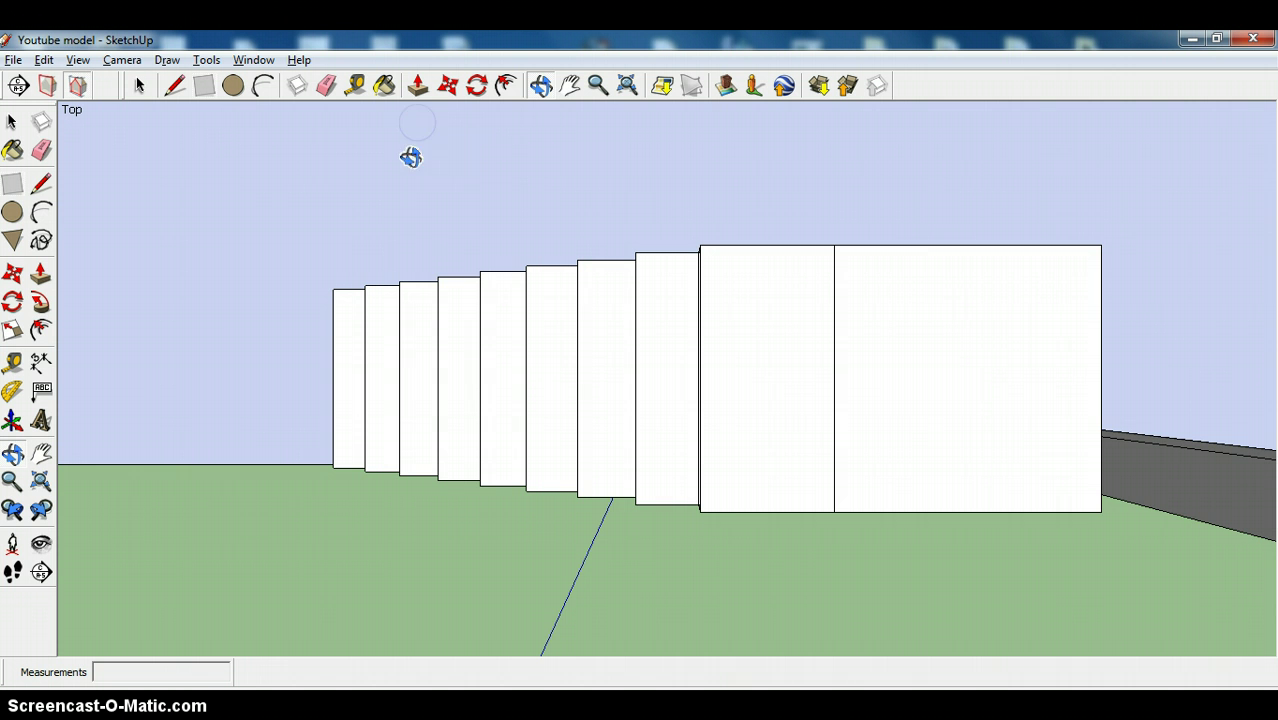
{"action": "left_click", "coordinate": [569, 87]}
{"action": "left_click_drag", "start_coordinate": [725, 528], "coordinate": [726, 158]}
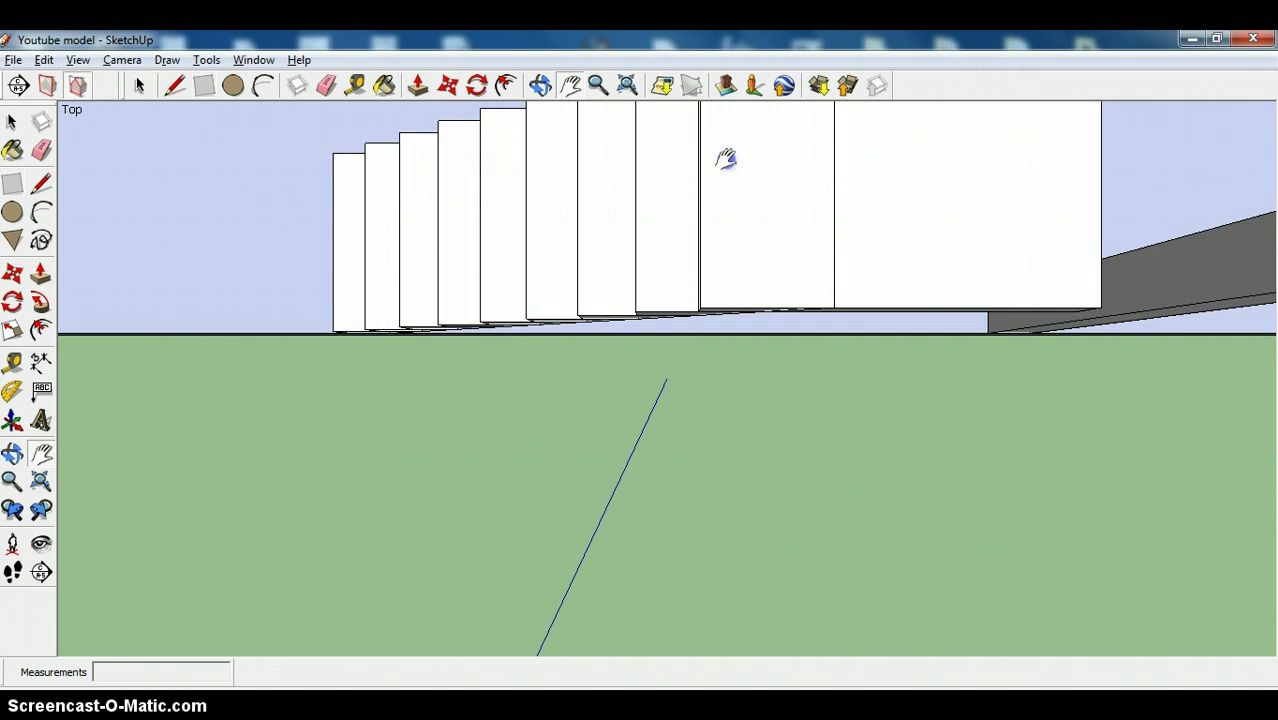
{"action": "scroll", "coordinate": [525, 157], "scroll_direction": "up", "scroll_amount": 5}
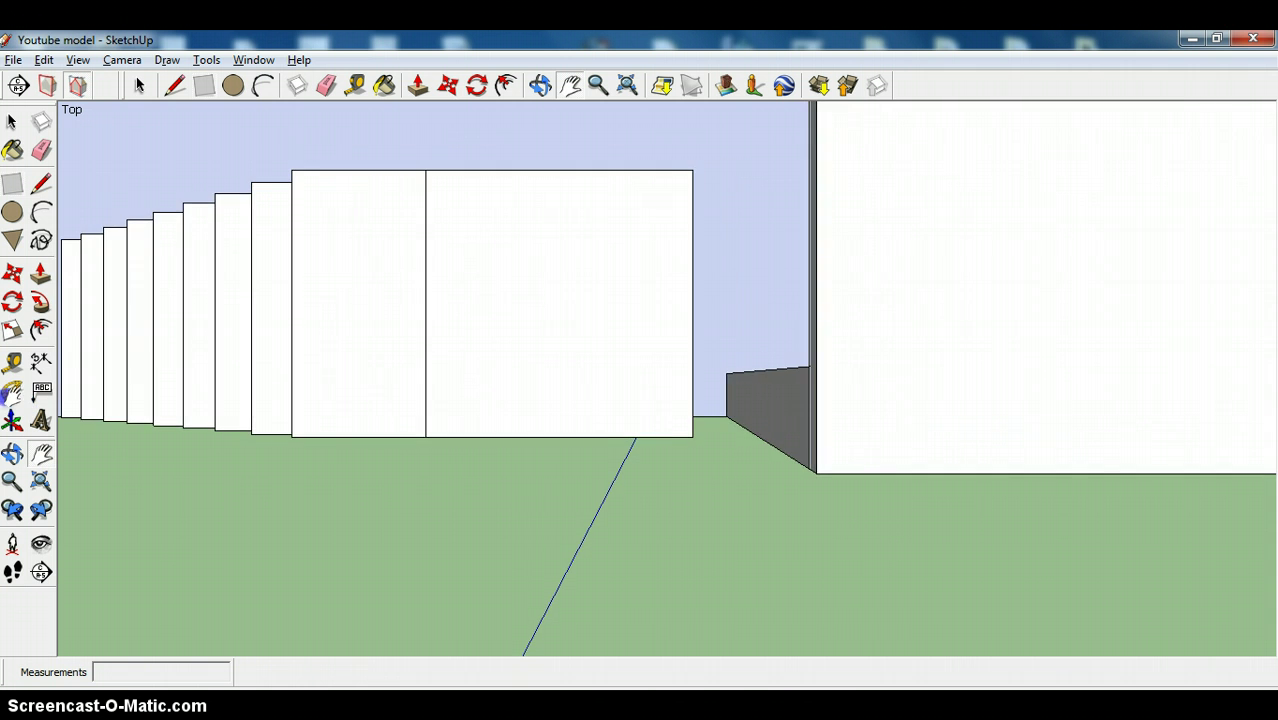
{"action": "scroll", "coordinate": [305, 428], "scroll_direction": "down", "scroll_amount": 5}
{"action": "left_click_drag", "start_coordinate": [422, 519], "coordinate": [673, 449]}
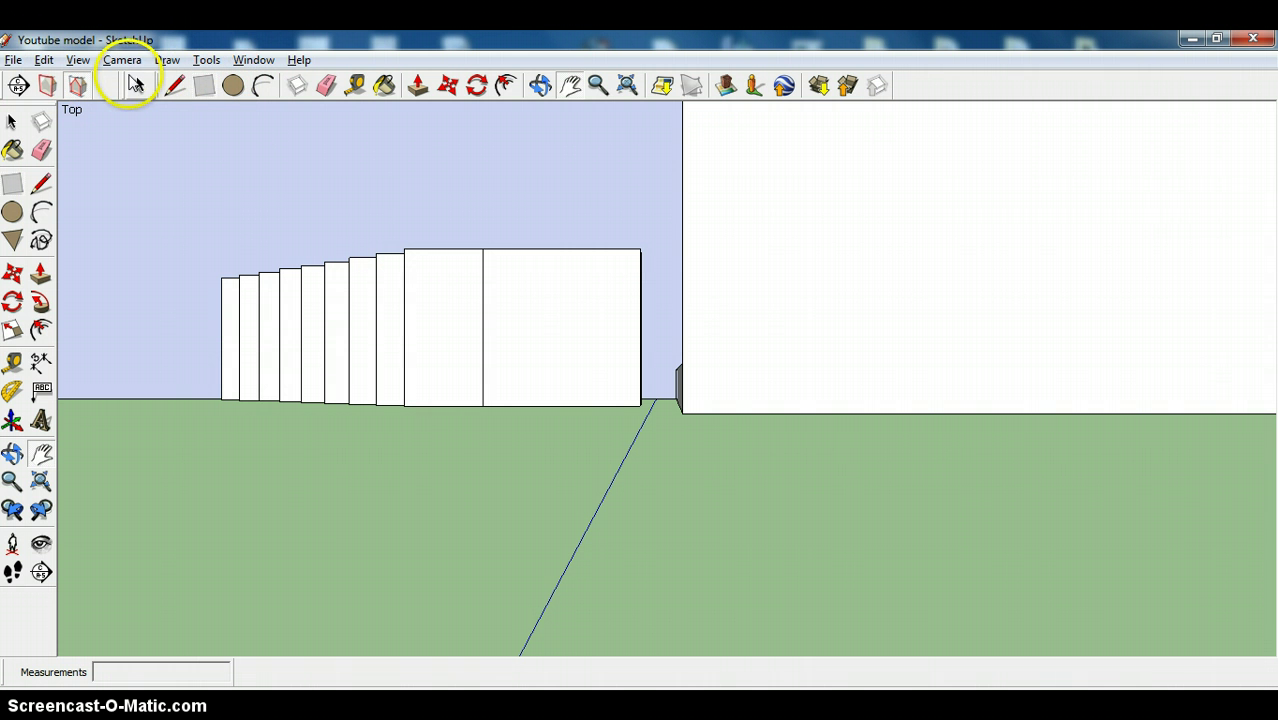
Try to select the staircase with its landing in the Top view, undo and redo the landing extrusion, and clear the selection
{"action": "left_click", "coordinate": [135, 84]}
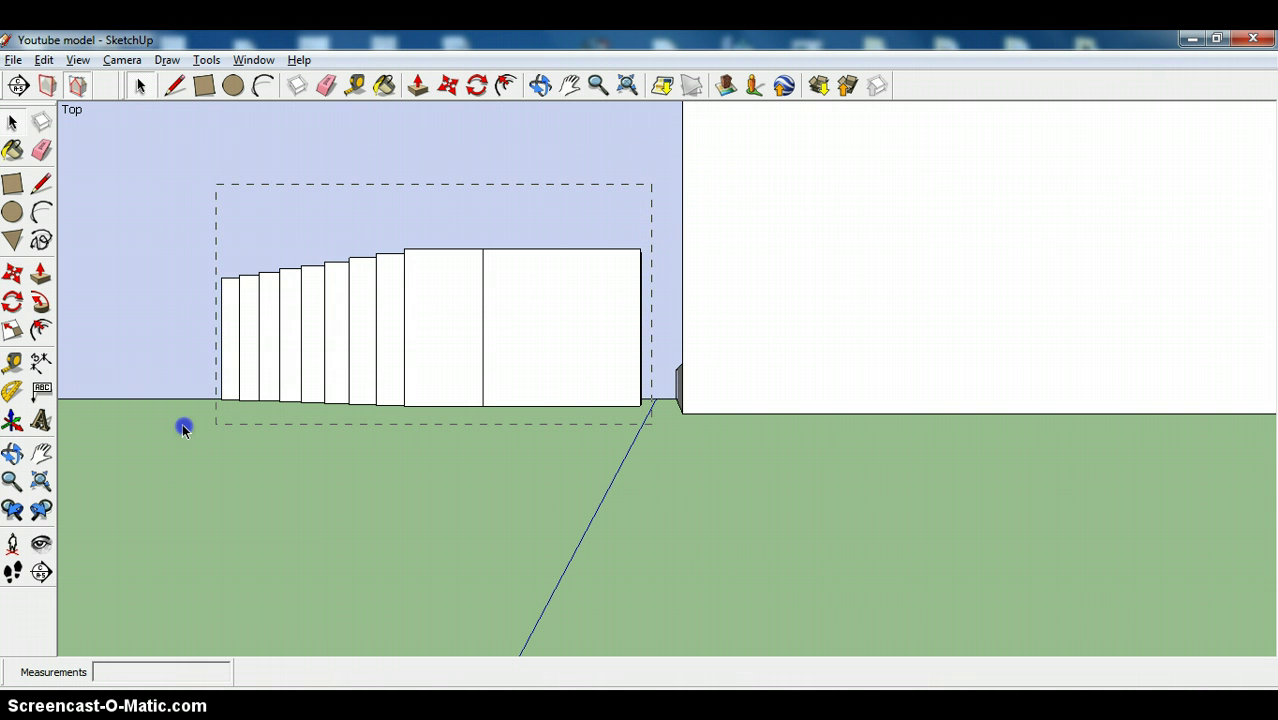
{"action": "left_click_drag", "start_coordinate": [181, 428], "coordinate": [181, 427]}
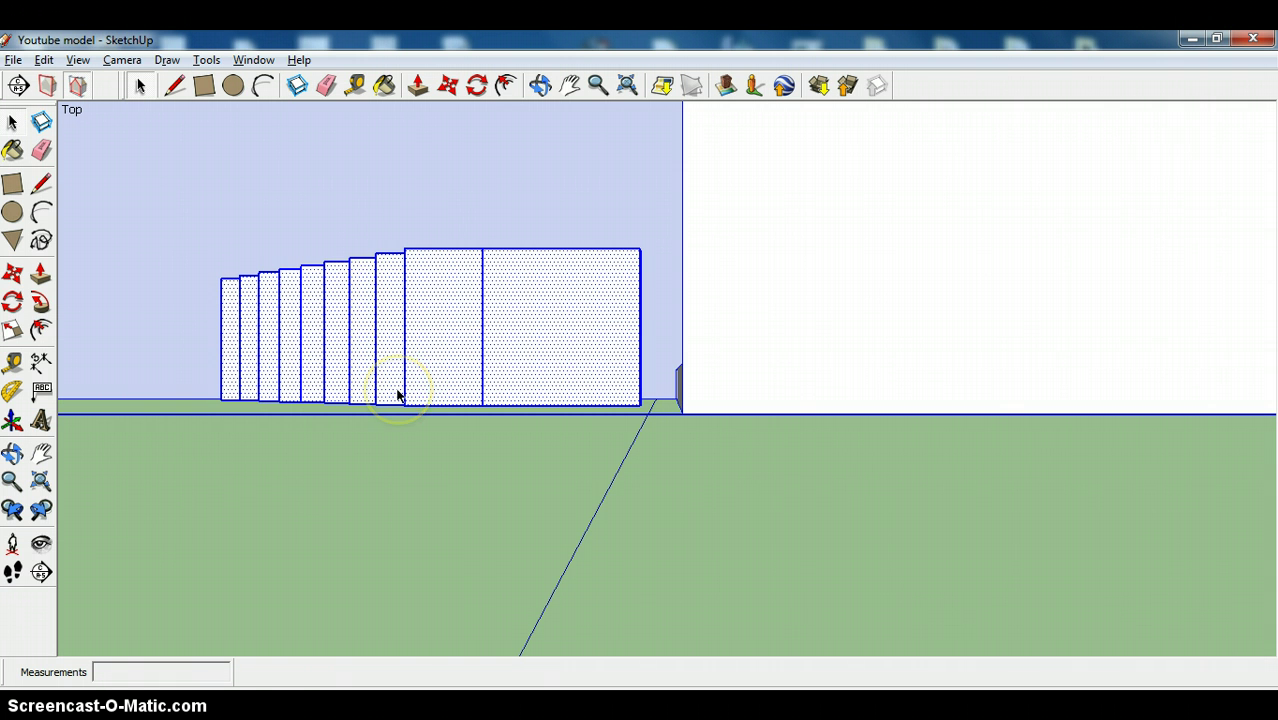
{"action": "key", "text": "ctrl+z"}
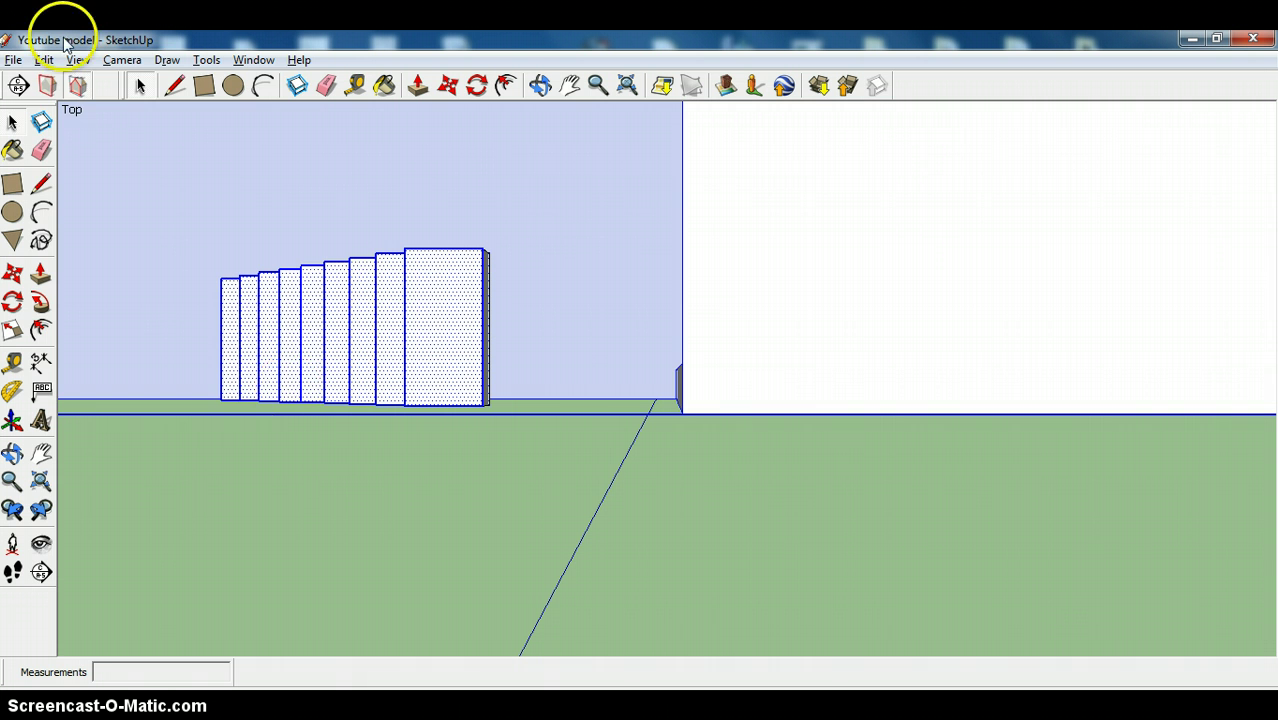
{"action": "left_click", "coordinate": [44, 60]}
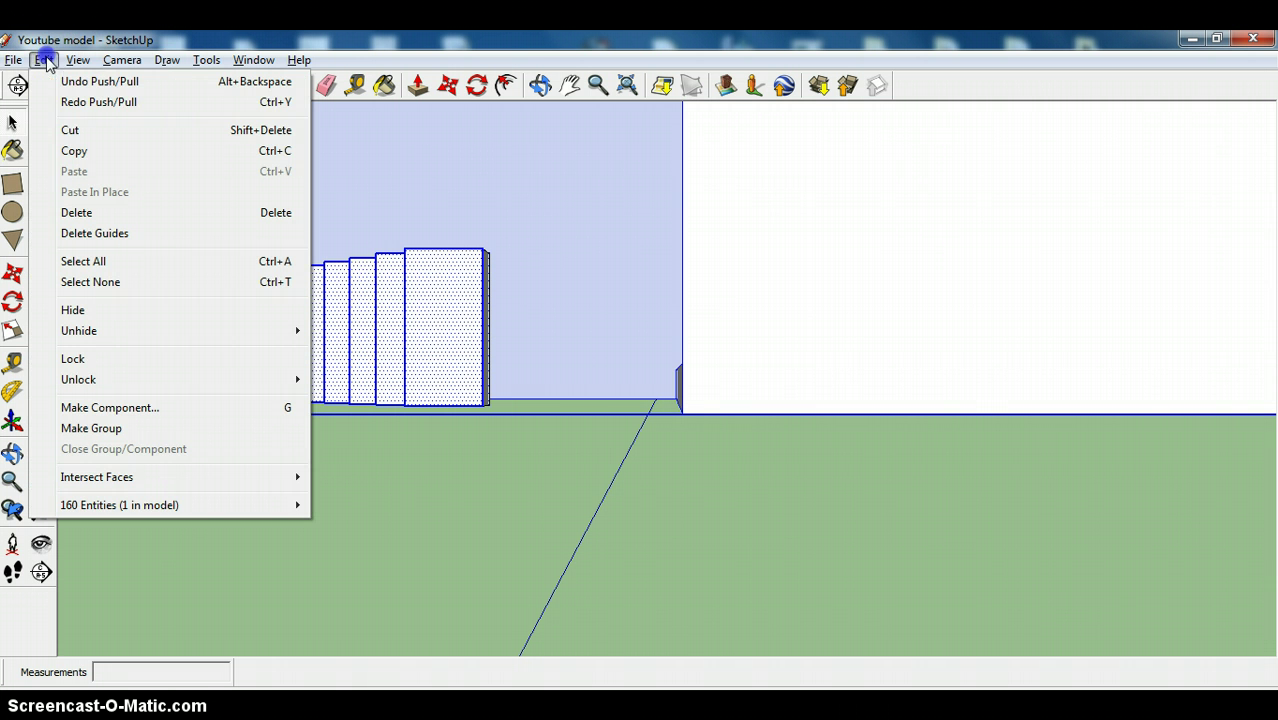
{"action": "left_click", "coordinate": [100, 102]}
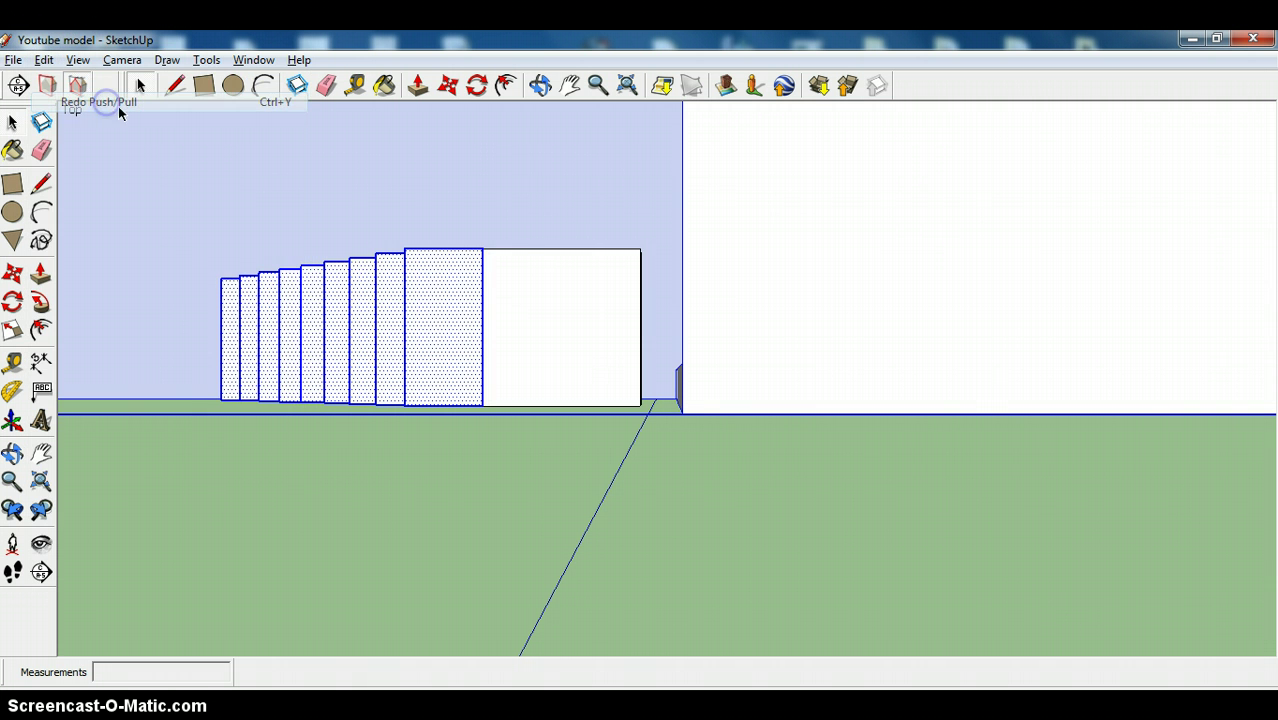
{"action": "left_click", "coordinate": [223, 494]}
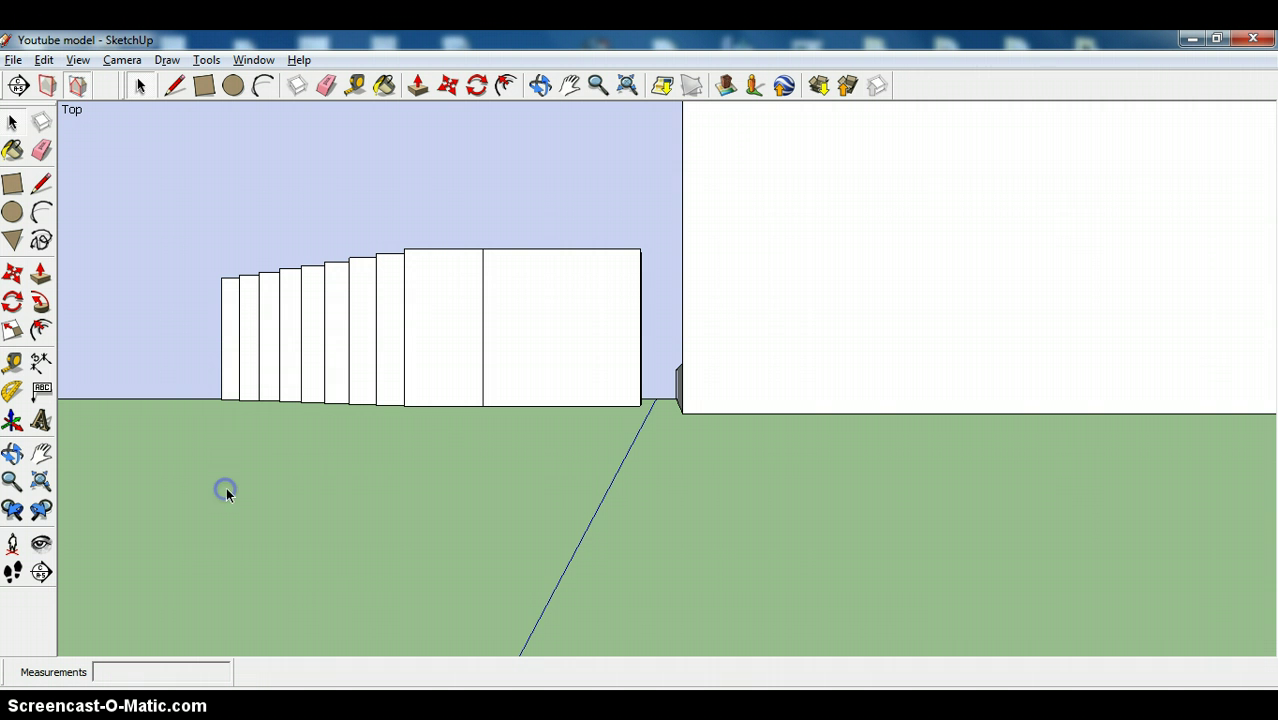
Examine the staircase and its landing from above and from the side
{"action": "left_click", "coordinate": [540, 85]}
{"action": "left_click_drag", "start_coordinate": [599, 394], "coordinate": [753, 551]}
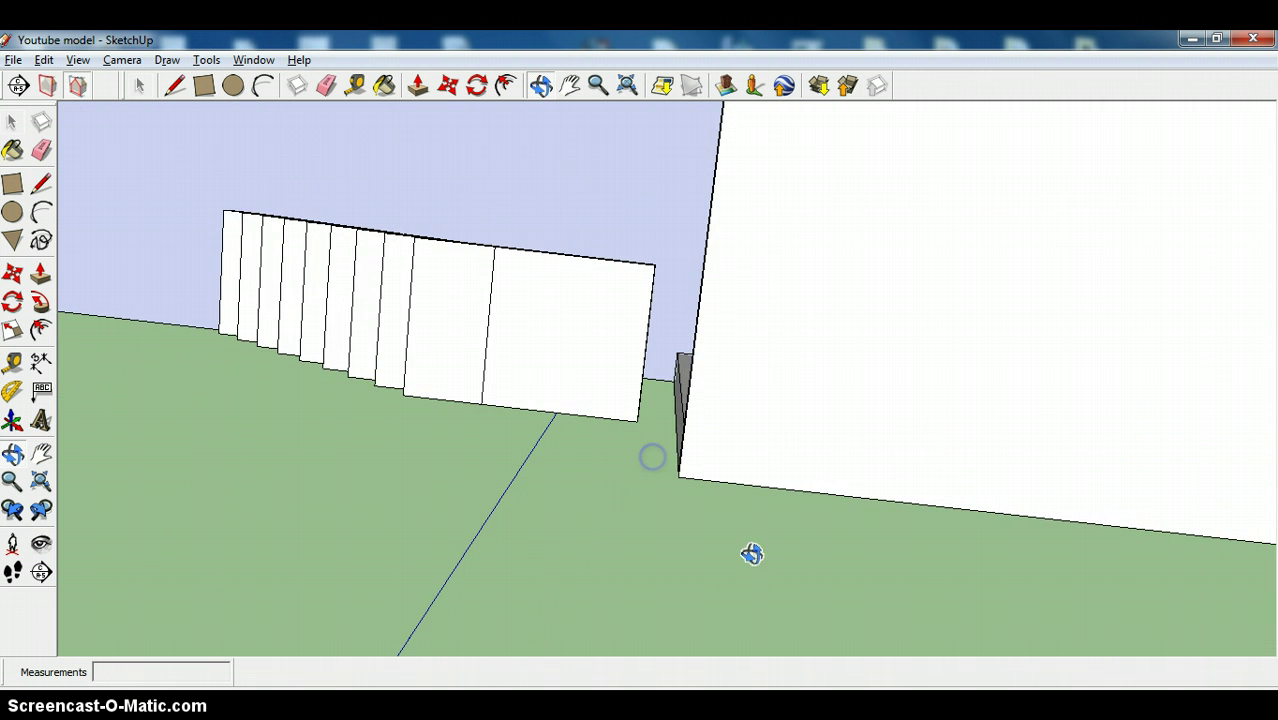
{"action": "left_click_drag", "start_coordinate": [1138, 622], "coordinate": [1064, 578]}
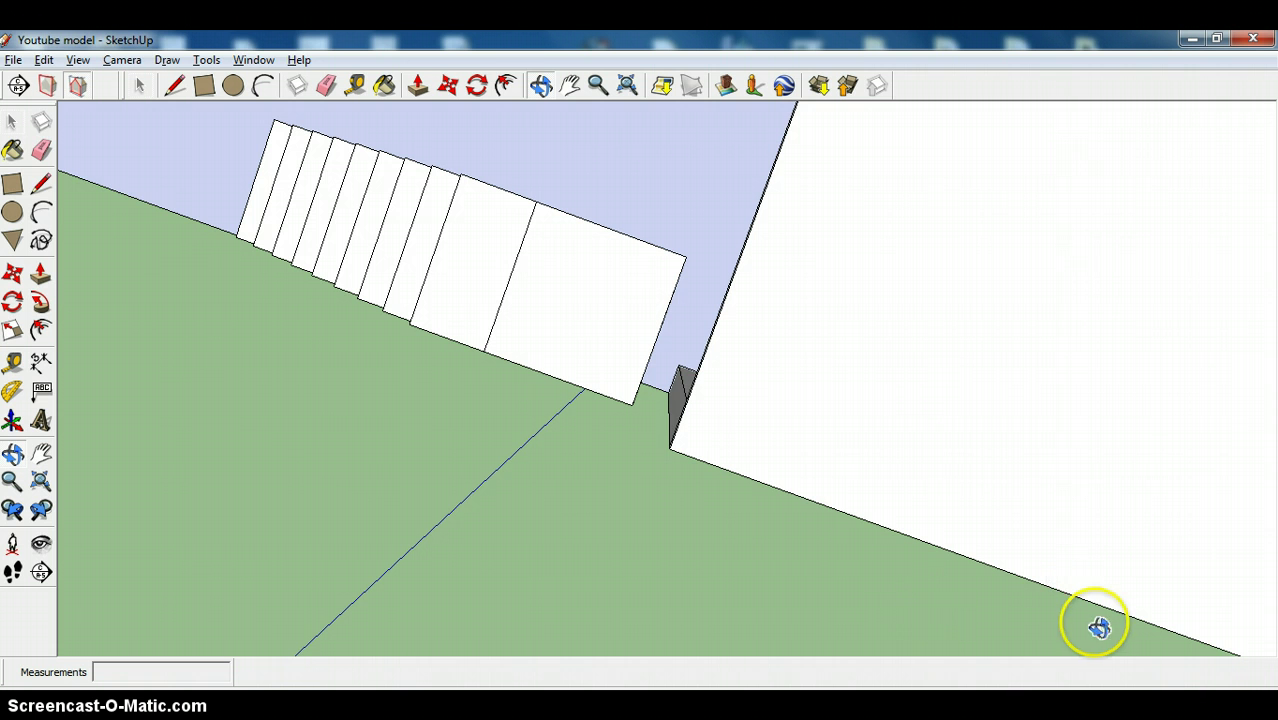
{"action": "left_click_drag", "start_coordinate": [115, 218], "coordinate": [3, 118]}
{"action": "left_click_drag", "start_coordinate": [471, 442], "coordinate": [540, 334]}
{"action": "left_click_drag", "start_coordinate": [620, 355], "coordinate": [531, 254]}
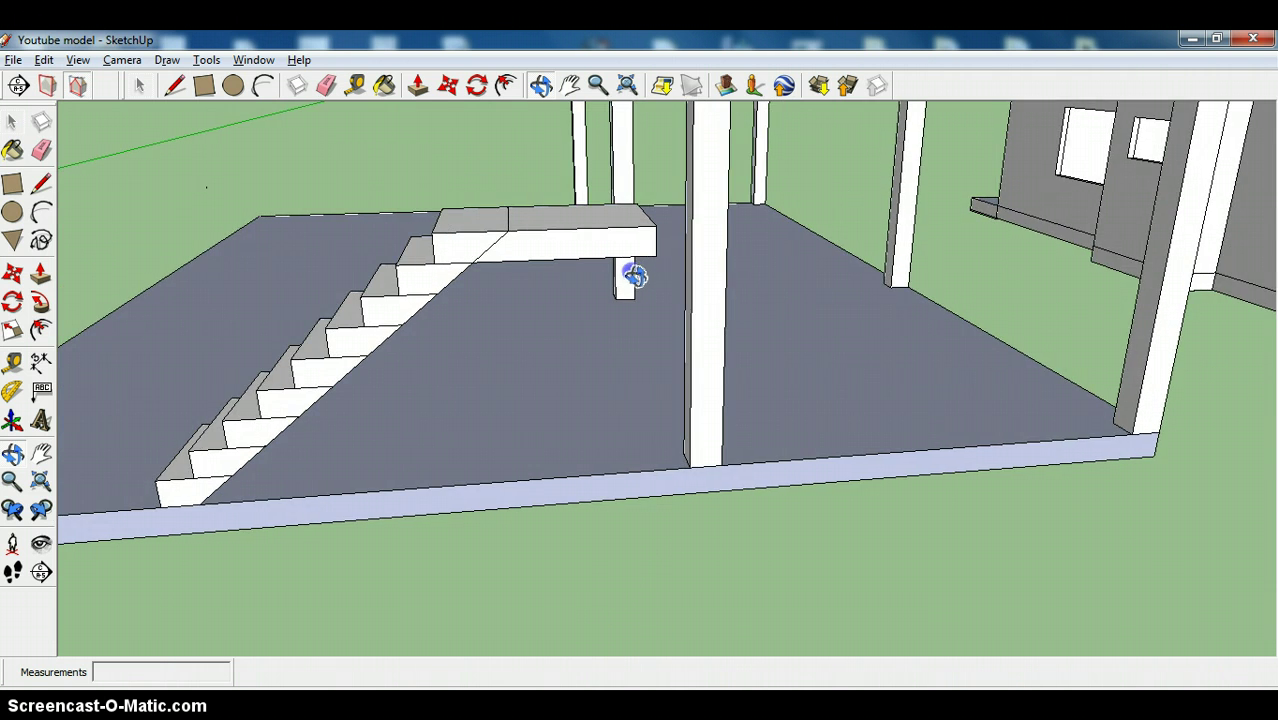
{"action": "left_click_drag", "start_coordinate": [431, 243], "coordinate": [551, 605]}
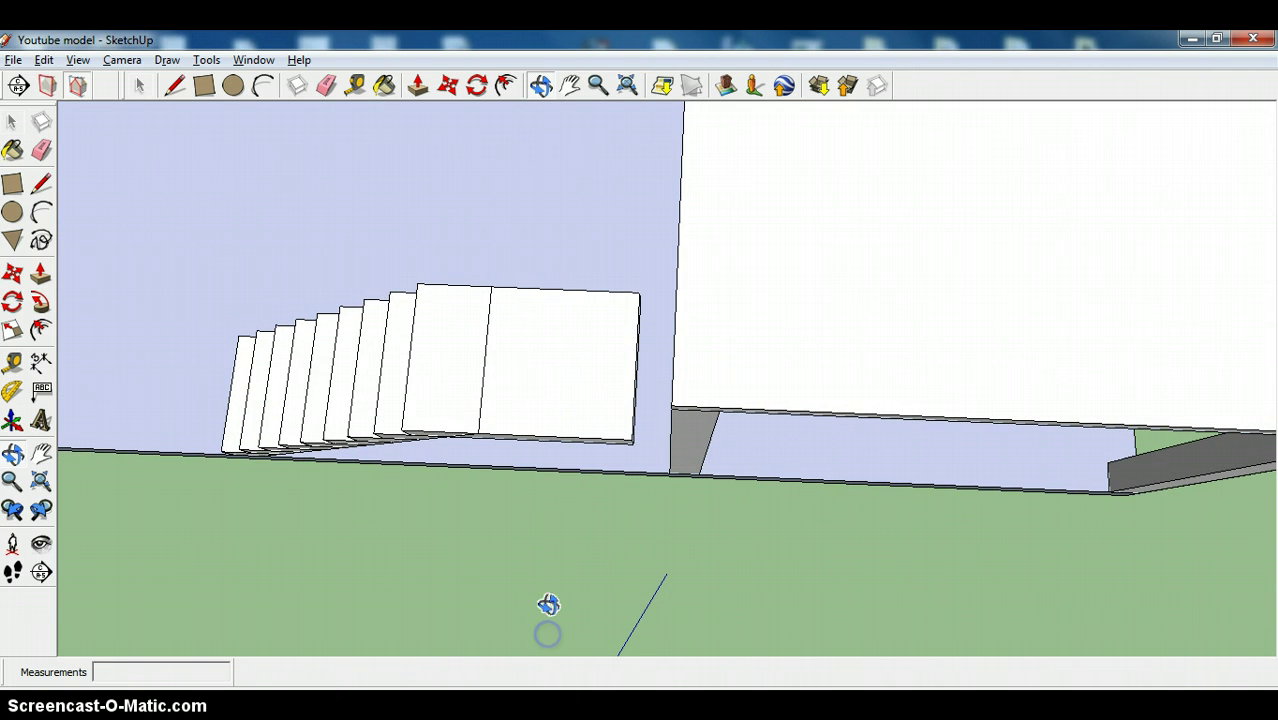
Try to select the staircase and landing with a selection window, and clear the selection
{"action": "left_click", "coordinate": [140, 85]}
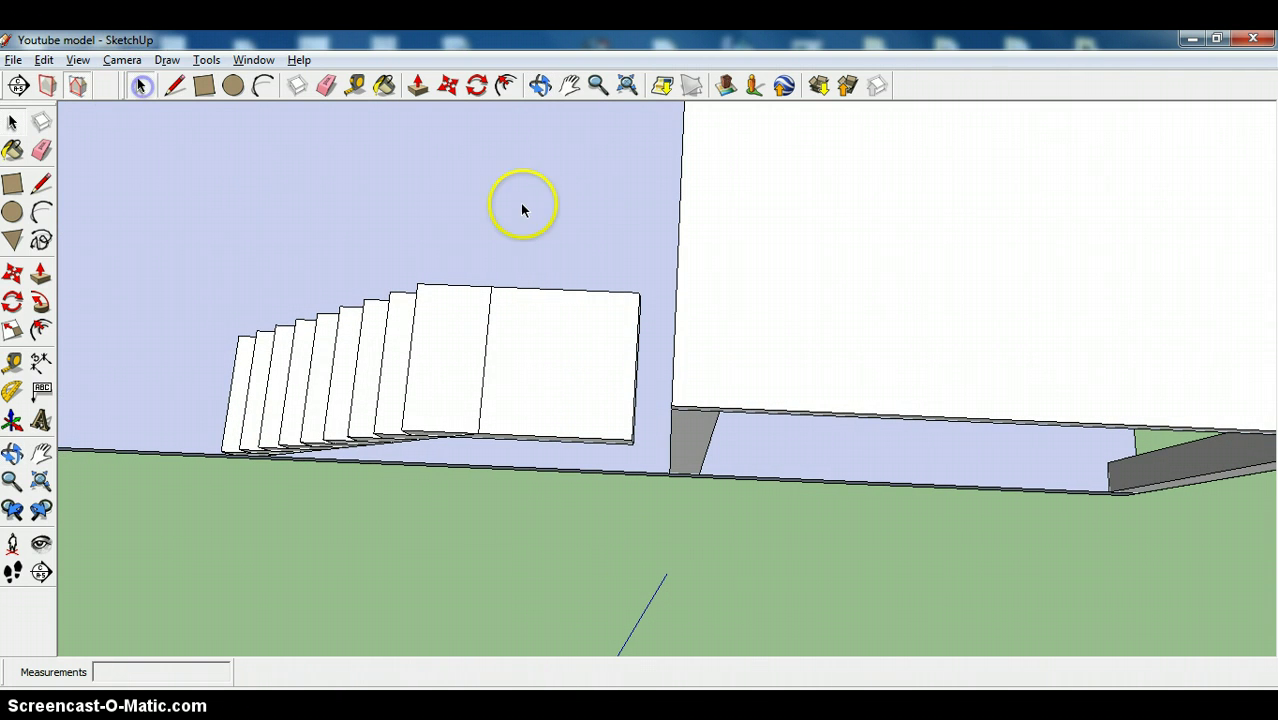
{"action": "left_click_drag", "start_coordinate": [502, 475], "coordinate": [181, 462]}
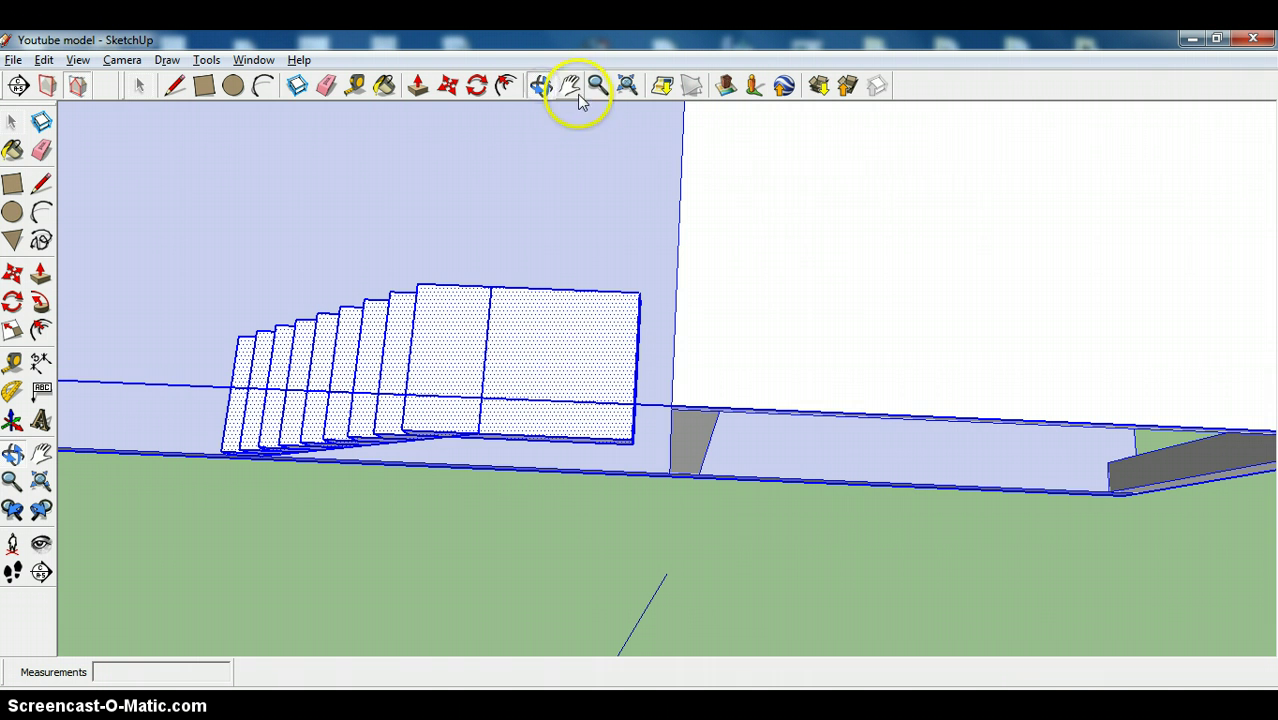
{"action": "left_click", "coordinate": [139, 86]}
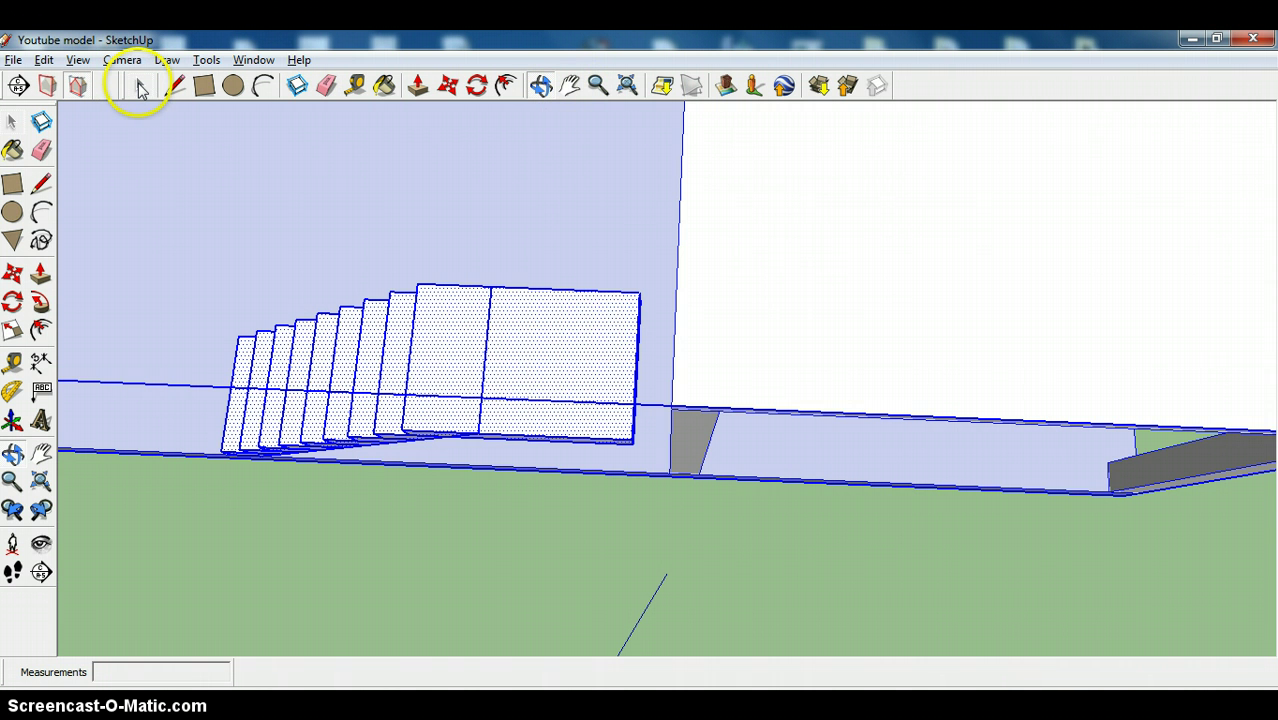
{"action": "left_click_drag", "start_coordinate": [214, 594], "coordinate": [259, 596]}
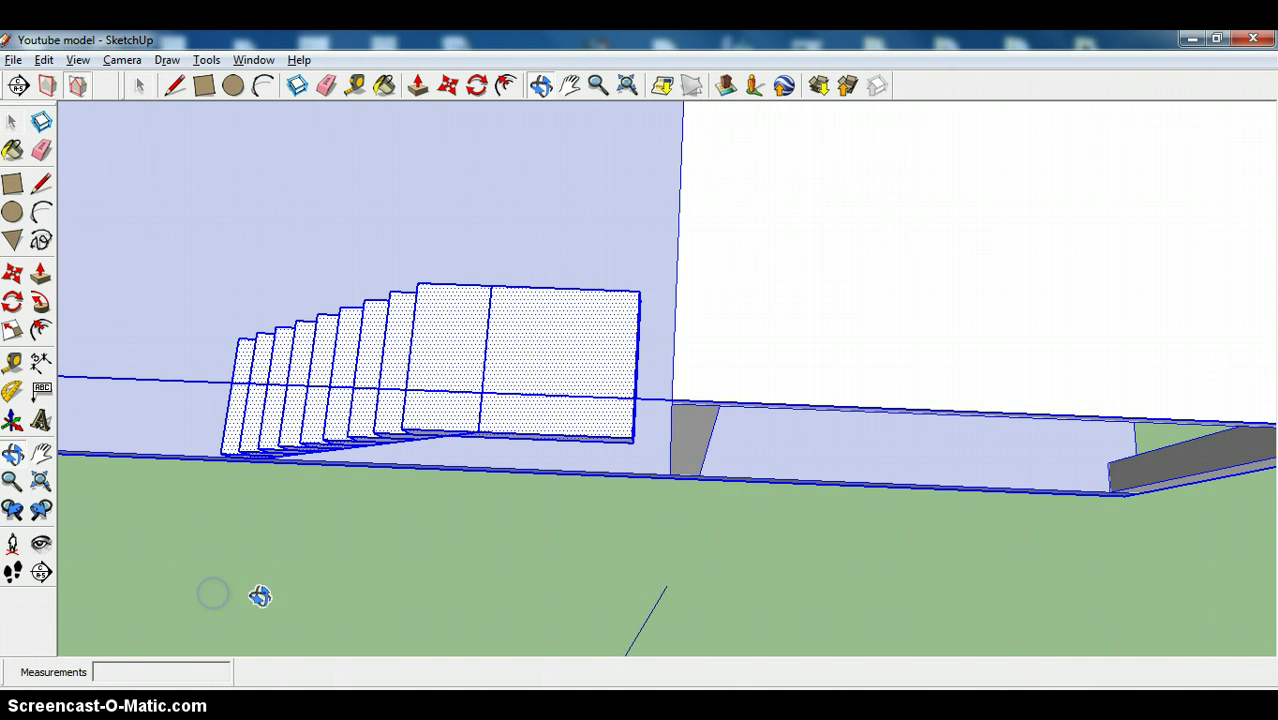
{"action": "left_click", "coordinate": [139, 86]}
{"action": "left_click", "coordinate": [316, 634]}
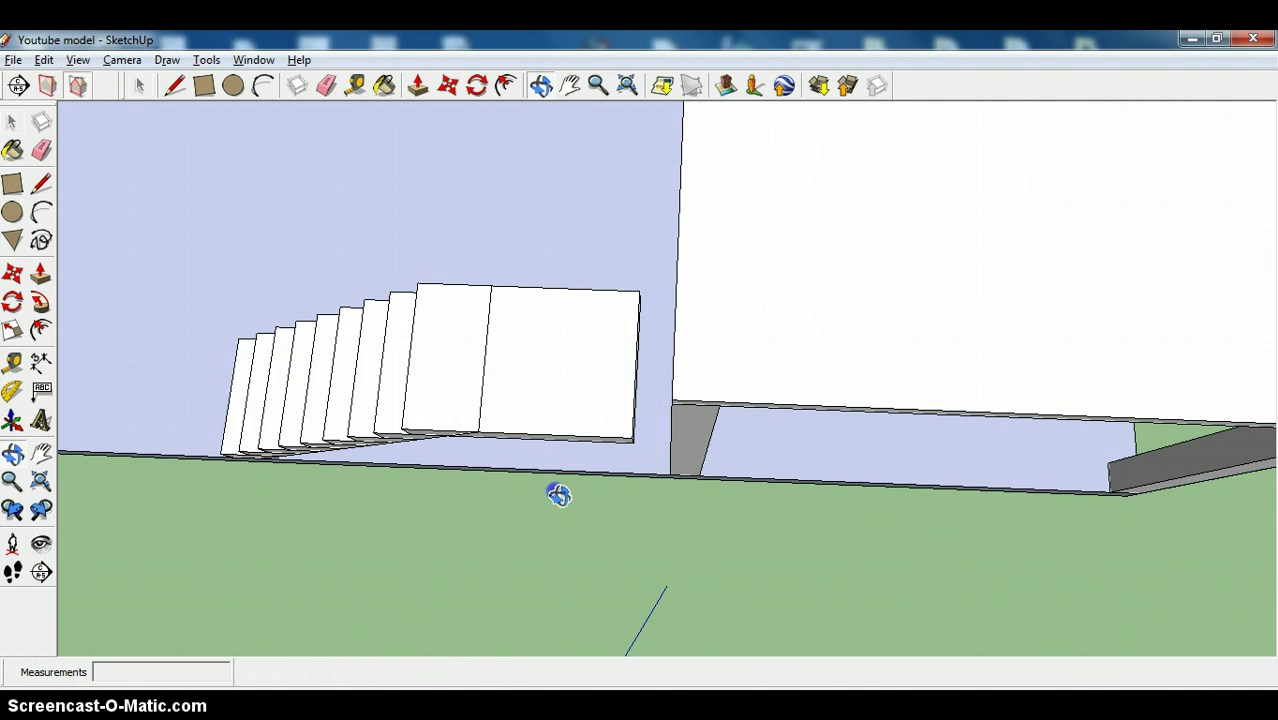
Select all geometry connected to the staircase and landing and make it a group
{"action": "mouse_move", "coordinate": [558, 494]}
{"action": "left_mouse_down"}
{"action": "mouse_move", "coordinate": [616, 580]}
{"action": "mouse_move", "coordinate": [482, 631]}
{"action": "mouse_move", "coordinate": [317, 486]}
{"action": "mouse_move", "coordinate": [194, 536]}
{"action": "mouse_move", "coordinate": [208, 539]}
{"action": "mouse_move", "coordinate": [234, 468]}
{"action": "mouse_move", "coordinate": [220, 519]}
{"action": "mouse_move", "coordinate": [223, 633]}
{"action": "mouse_move", "coordinate": [243, 633]}
{"action": "mouse_move", "coordinate": [251, 616]}
{"action": "mouse_move", "coordinate": [177, 571]}
{"action": "mouse_move", "coordinate": [205, 531]}
{"action": "mouse_move", "coordinate": [178, 442]}
{"action": "mouse_move", "coordinate": [178, 330]}
{"action": "left_mouse_up"}
{"action": "left_click", "coordinate": [165, 84]}
{"action": "left_click", "coordinate": [137, 85]}
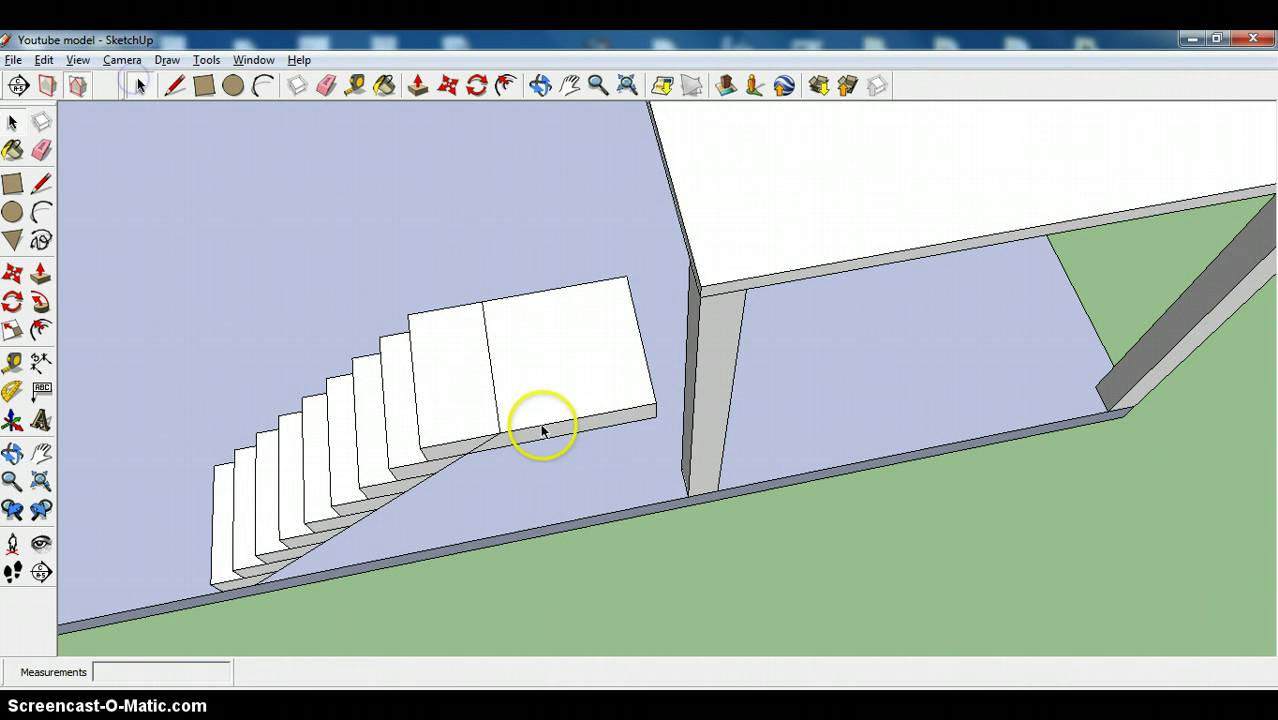
{"action": "right_click", "coordinate": [545, 427]}
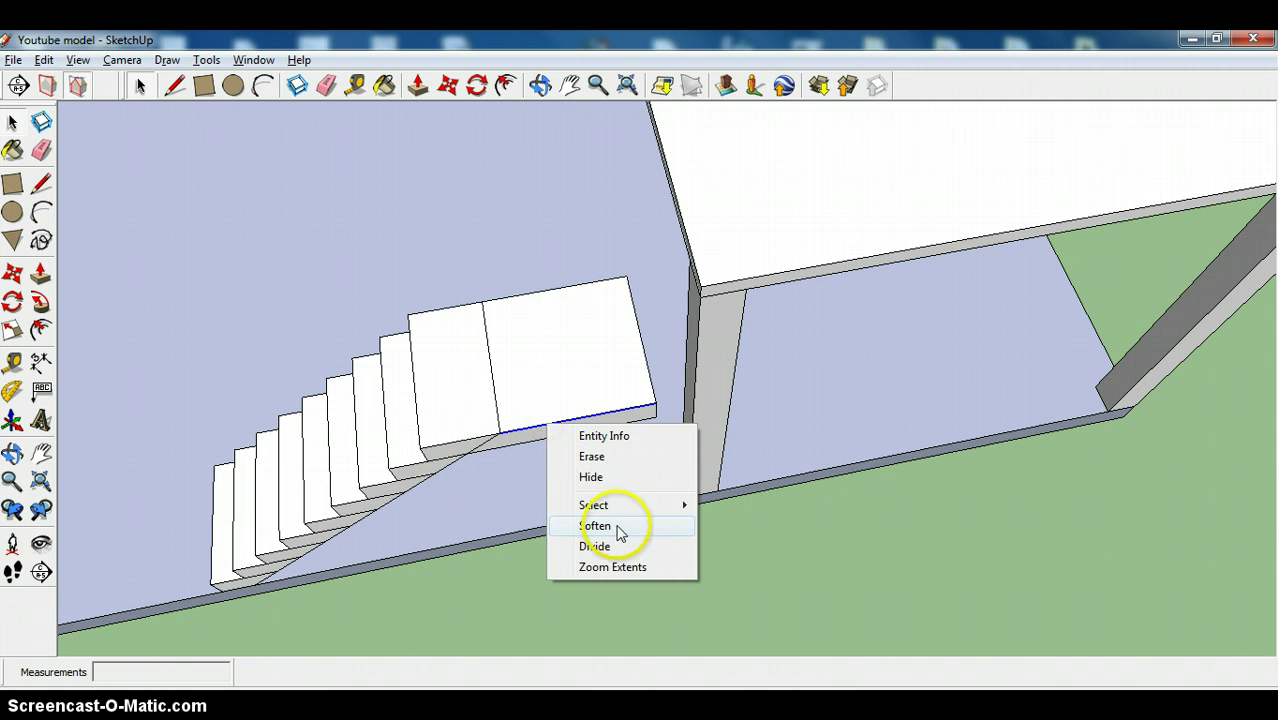
{"action": "mouse_move", "coordinate": [631, 506]}
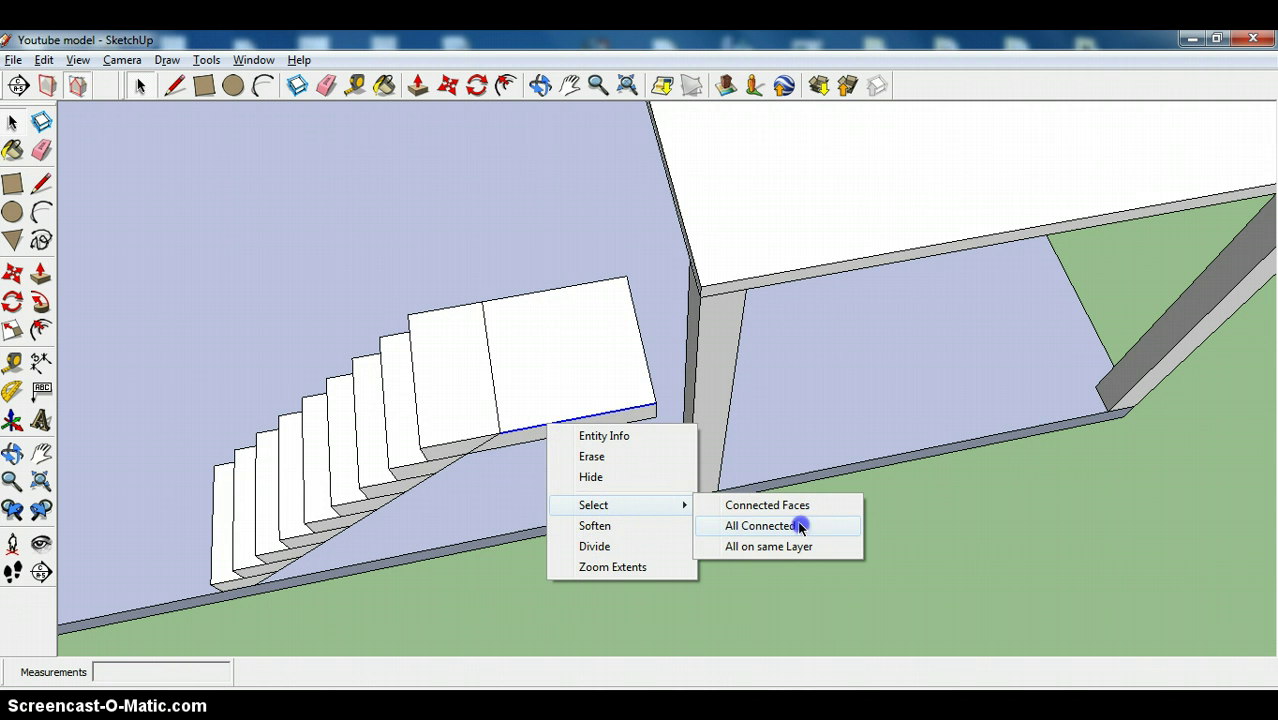
{"action": "left_click", "coordinate": [801, 523]}
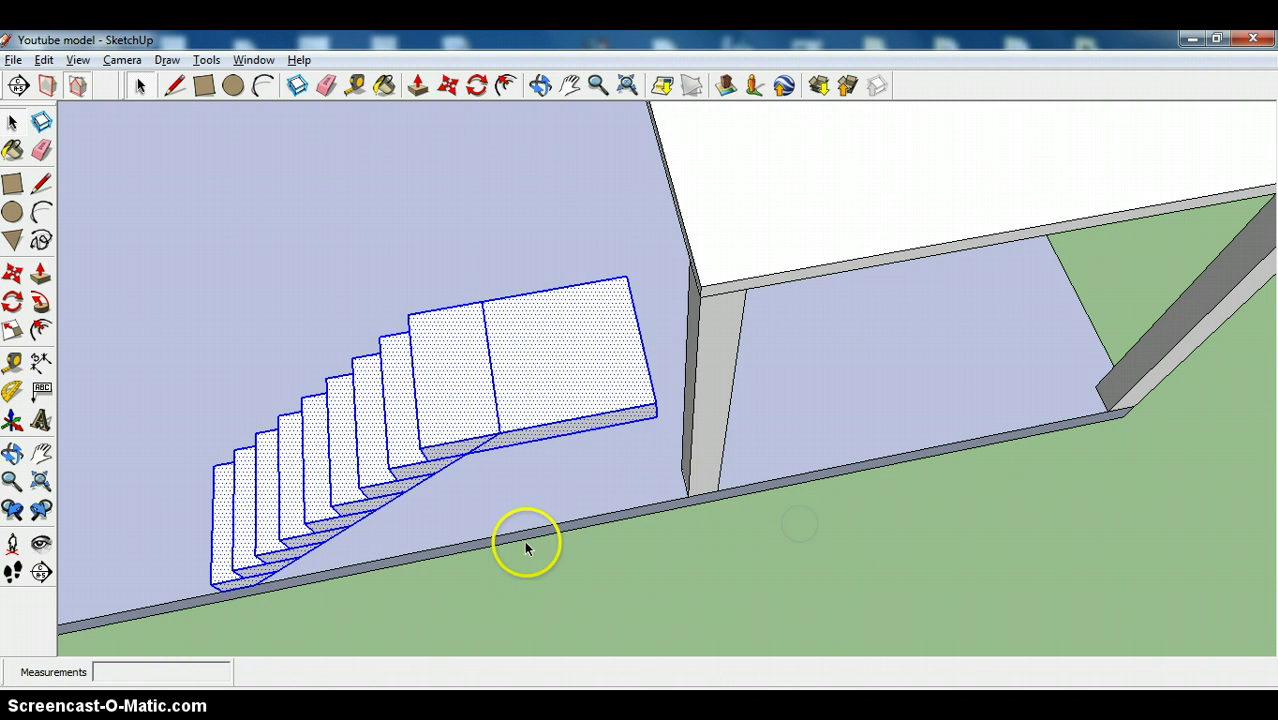
{"action": "right_click", "coordinate": [473, 412]}
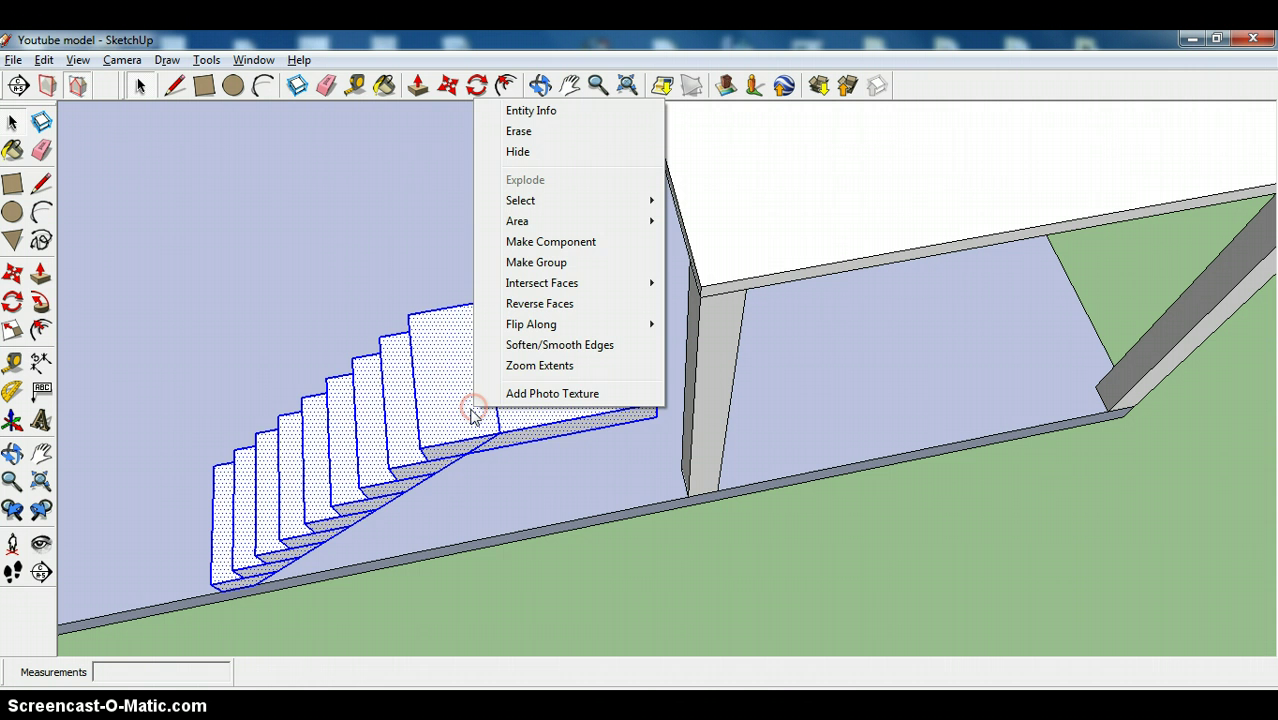
{"action": "left_click", "coordinate": [582, 263]}
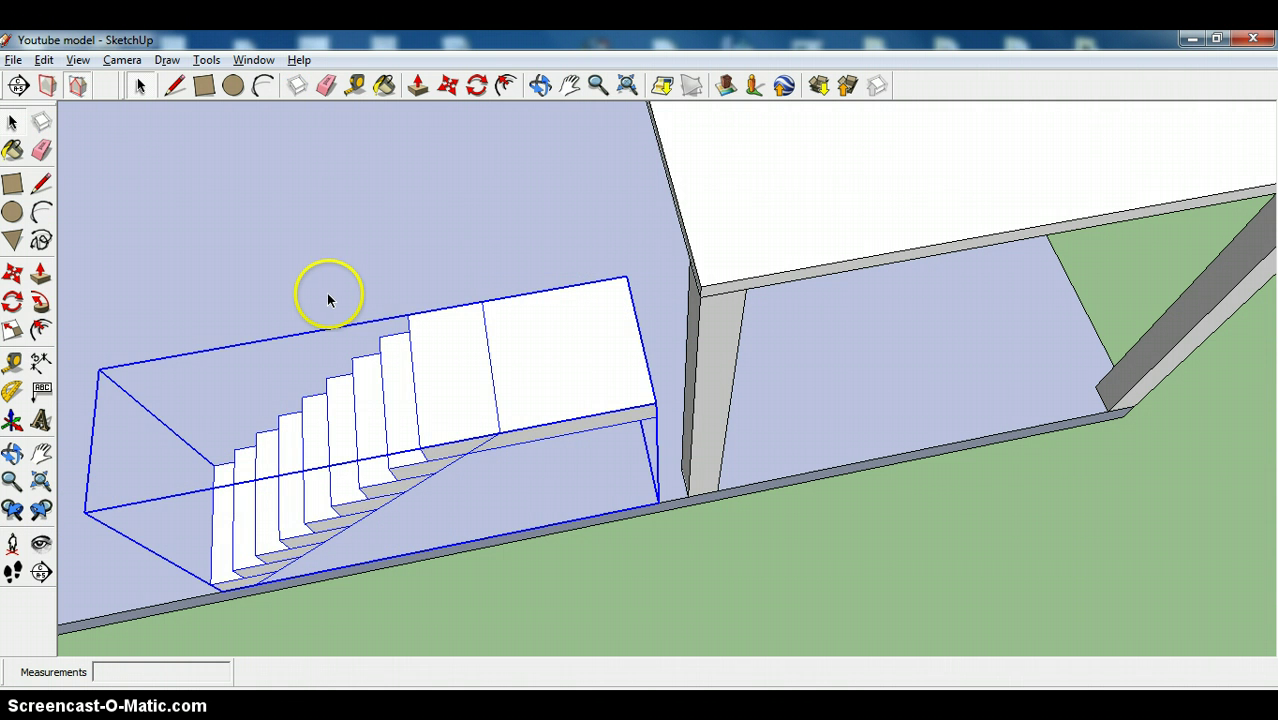
Draw a rectangle of 1 m by about 0.21 m over the landing's side face, up to the top step
{"action": "left_click", "coordinate": [540, 85]}
{"action": "left_click_drag", "start_coordinate": [452, 227], "coordinate": [979, 345]}
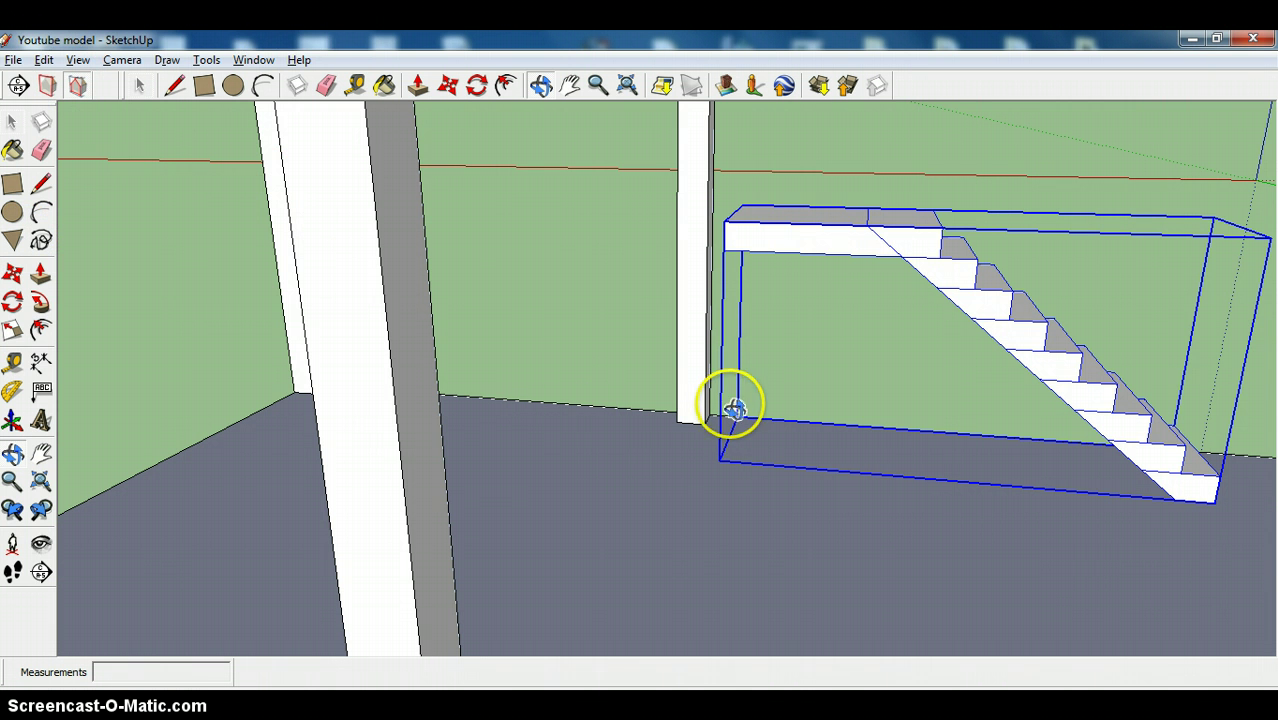
{"action": "scroll", "coordinate": [736, 380], "scroll_direction": "up", "scroll_amount": 2}
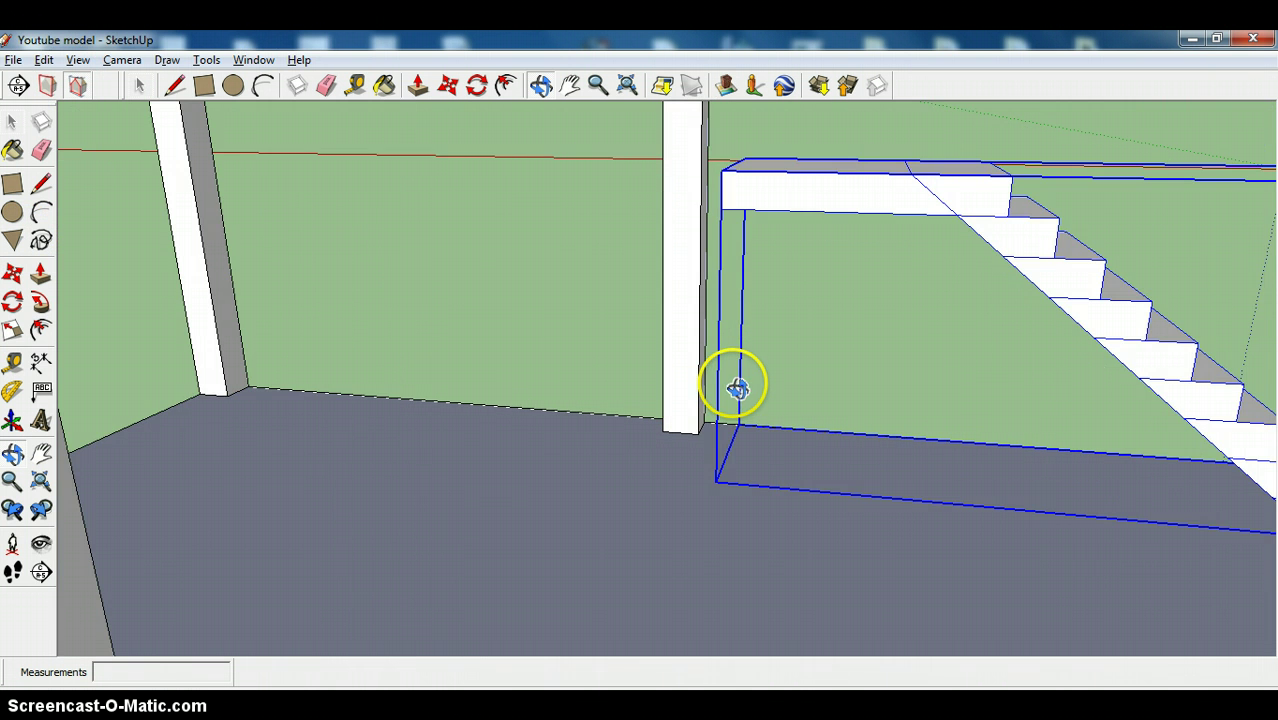
{"action": "left_click", "coordinate": [202, 85]}
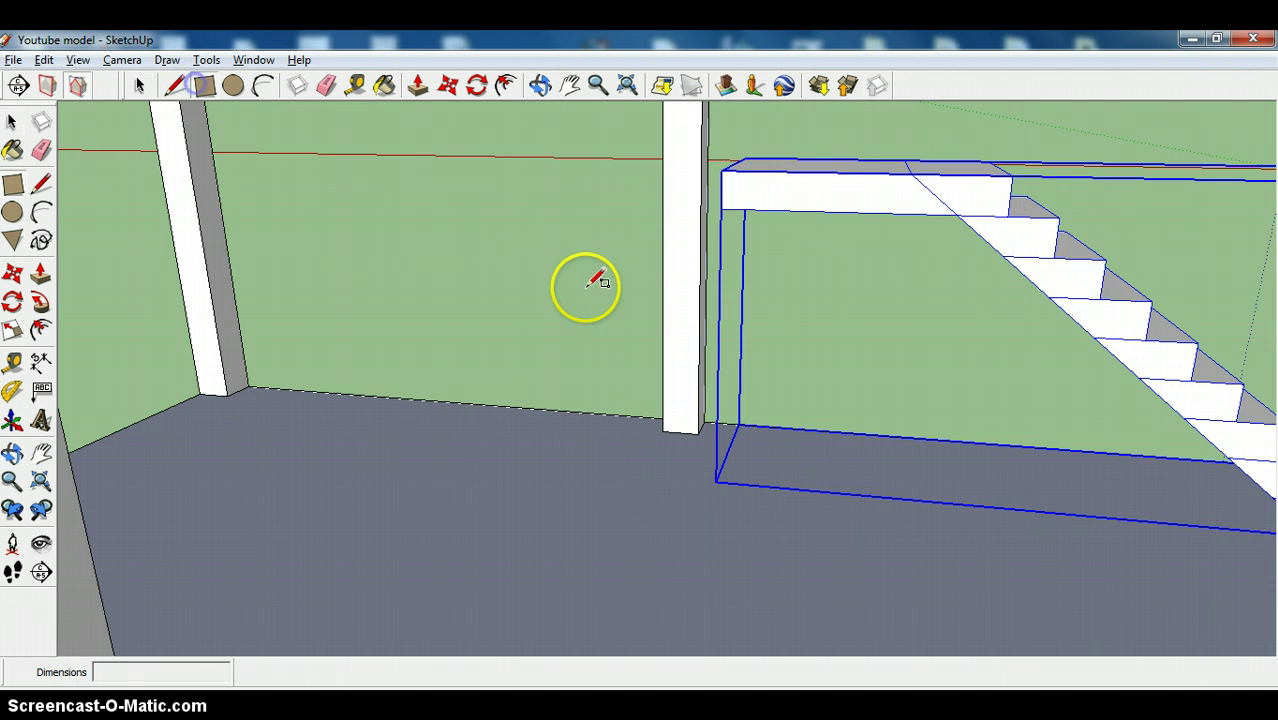
{"action": "left_click", "coordinate": [720, 207]}
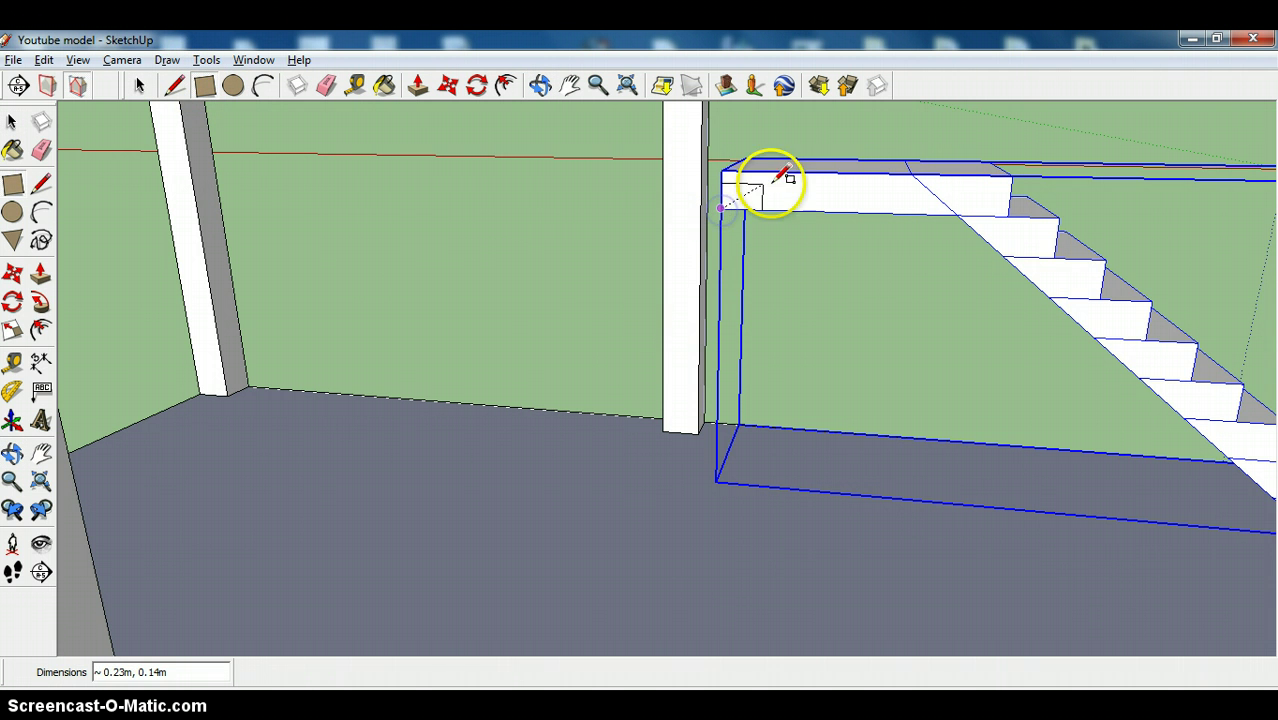
{"action": "left_click", "coordinate": [920, 165]}
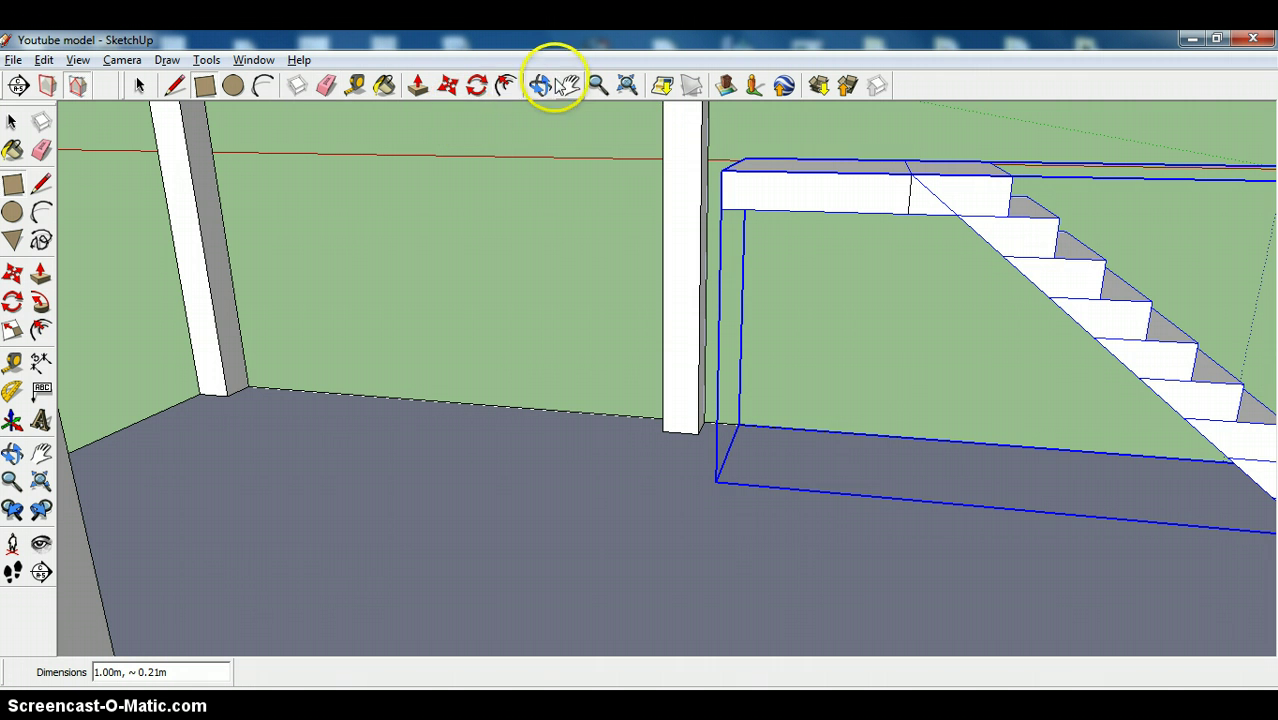
Push/Pull the new rectangle 0.25 m outward from the landing's side
{"action": "left_click", "coordinate": [540, 87]}
{"action": "left_click_drag", "start_coordinate": [560, 150], "coordinate": [432, 168]}
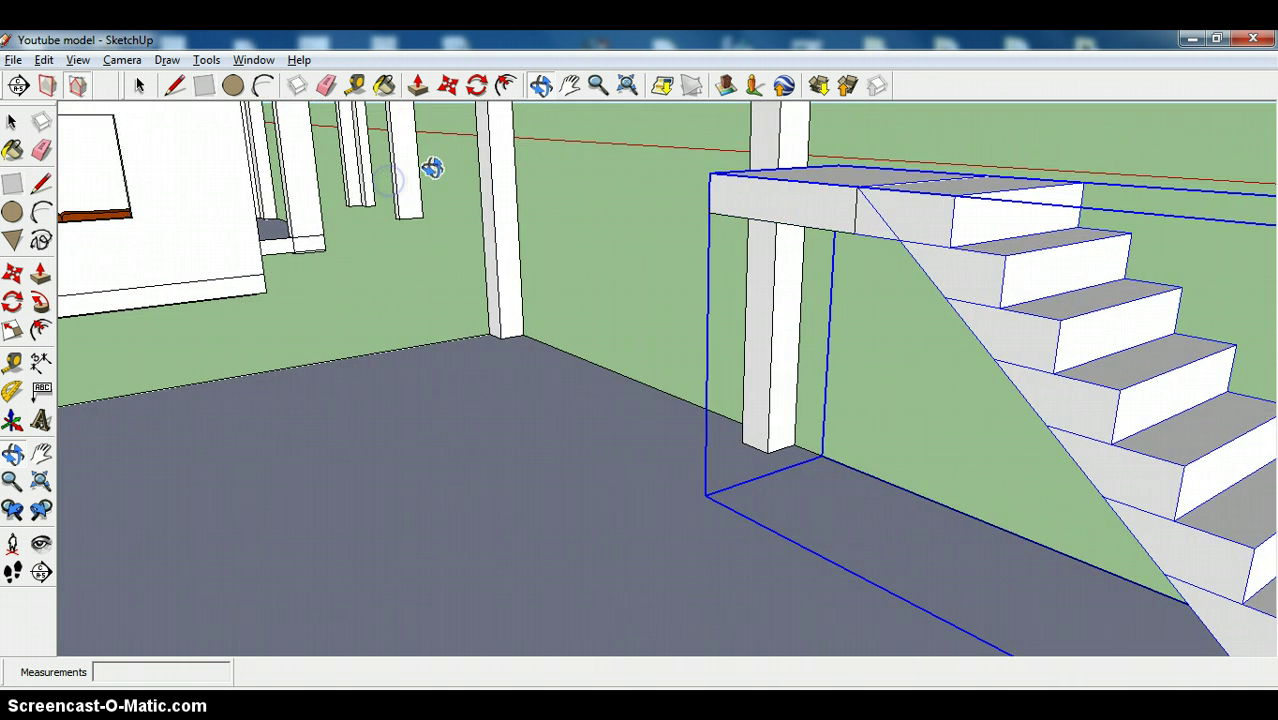
{"action": "scroll", "coordinate": [432, 168], "scroll_direction": "down", "scroll_amount": 5}
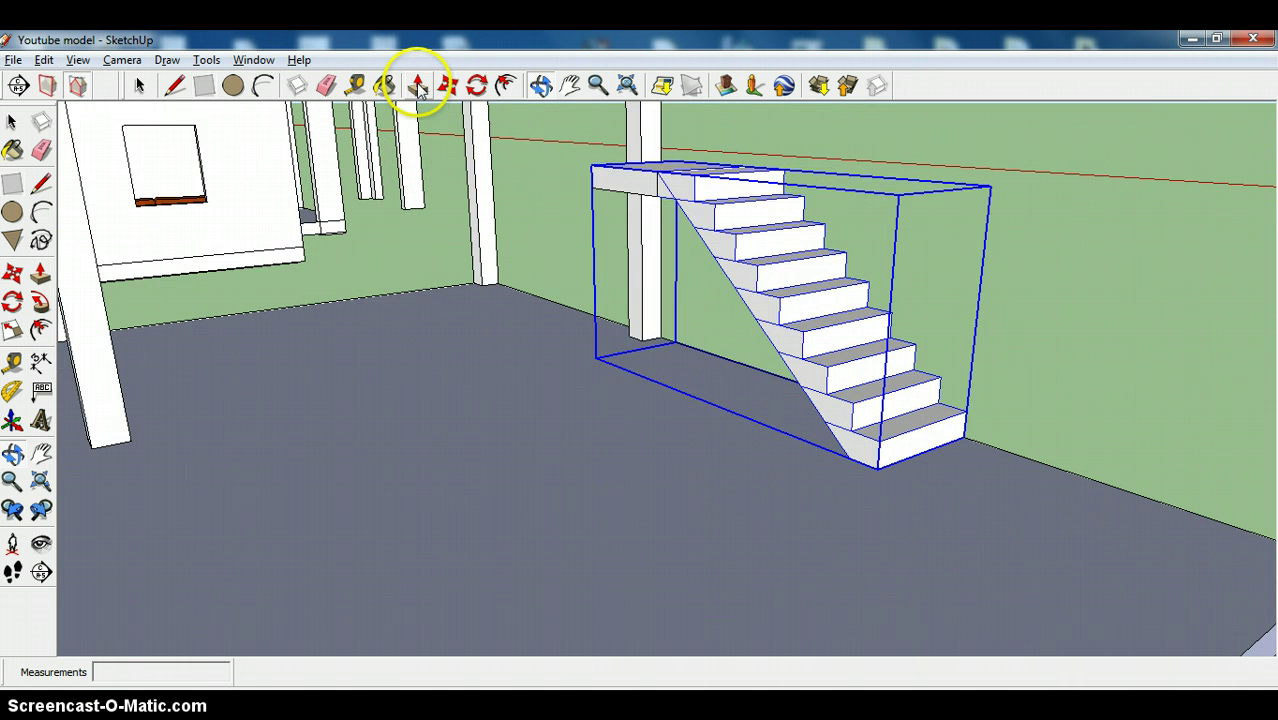
{"action": "left_click", "coordinate": [418, 87]}
{"action": "left_click_drag", "start_coordinate": [624, 184], "coordinate": [594, 190]}
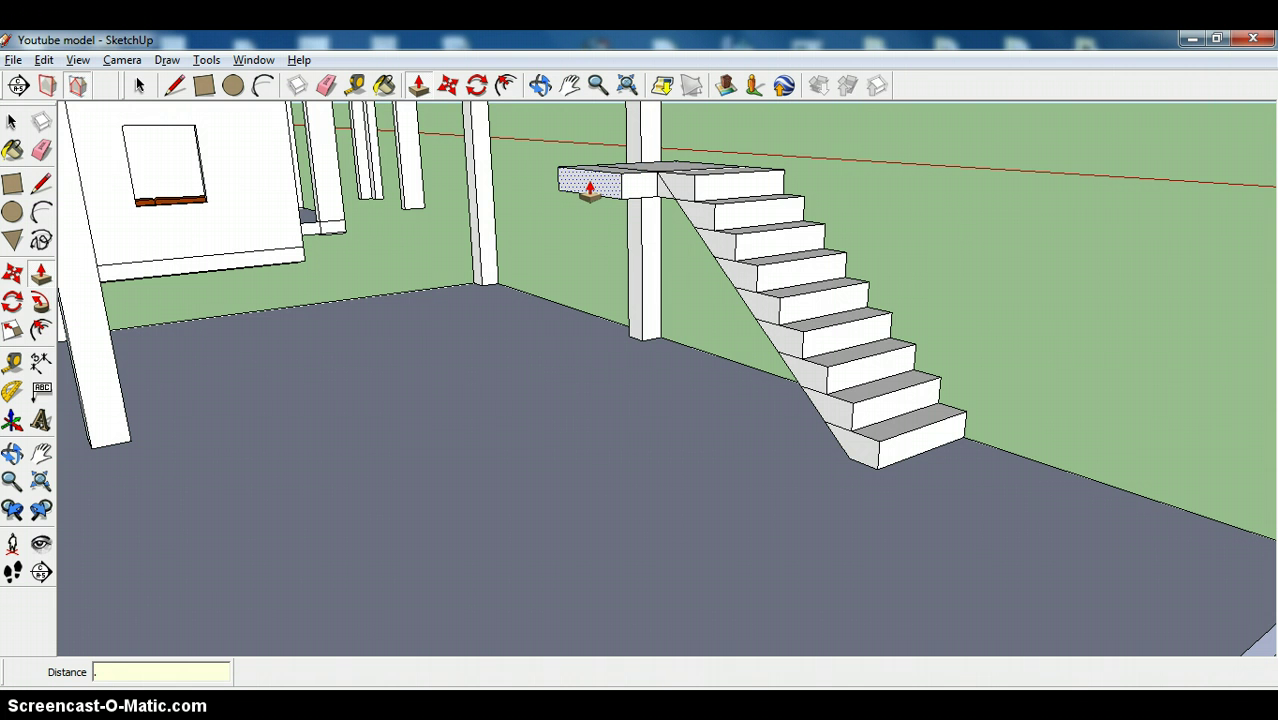
{"action": "type", "text": ".25"}
{"action": "key", "text": "Return"}
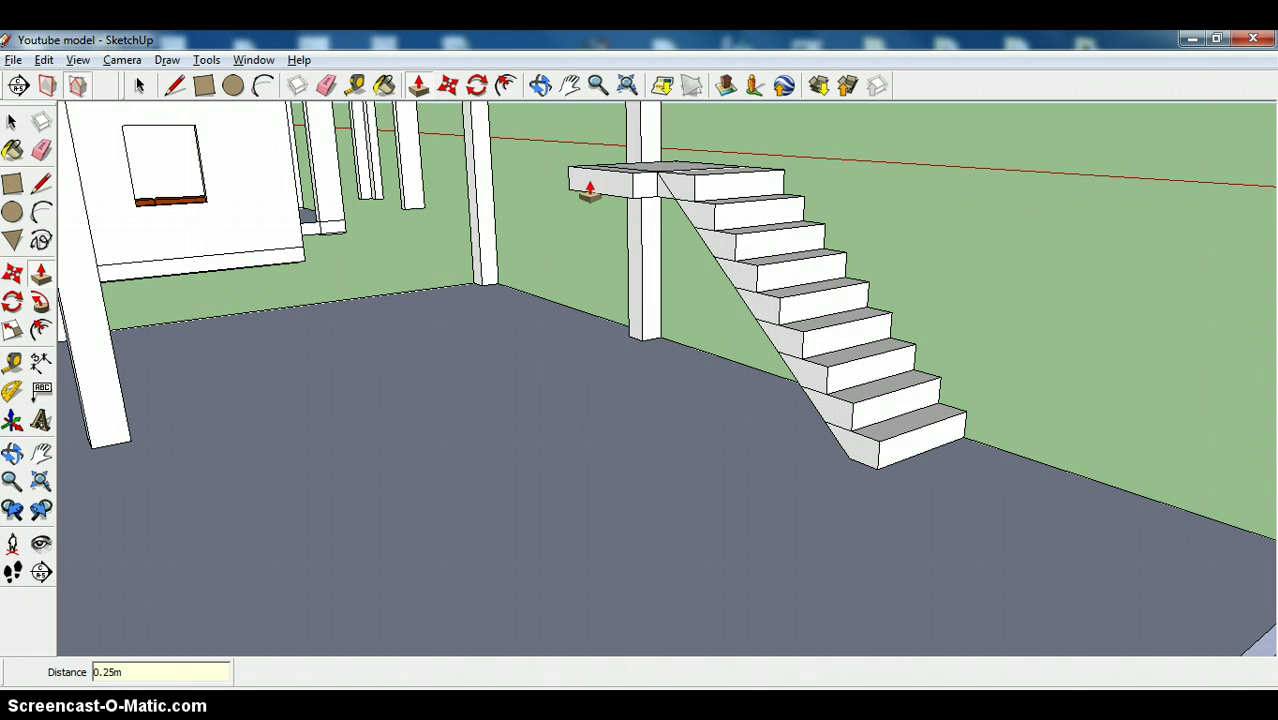
Extend the new block's outer face by another 0.25 m
{"action": "left_click", "coordinate": [618, 190]}
{"action": "left_click_drag", "start_coordinate": [616, 190], "coordinate": [605, 206]}
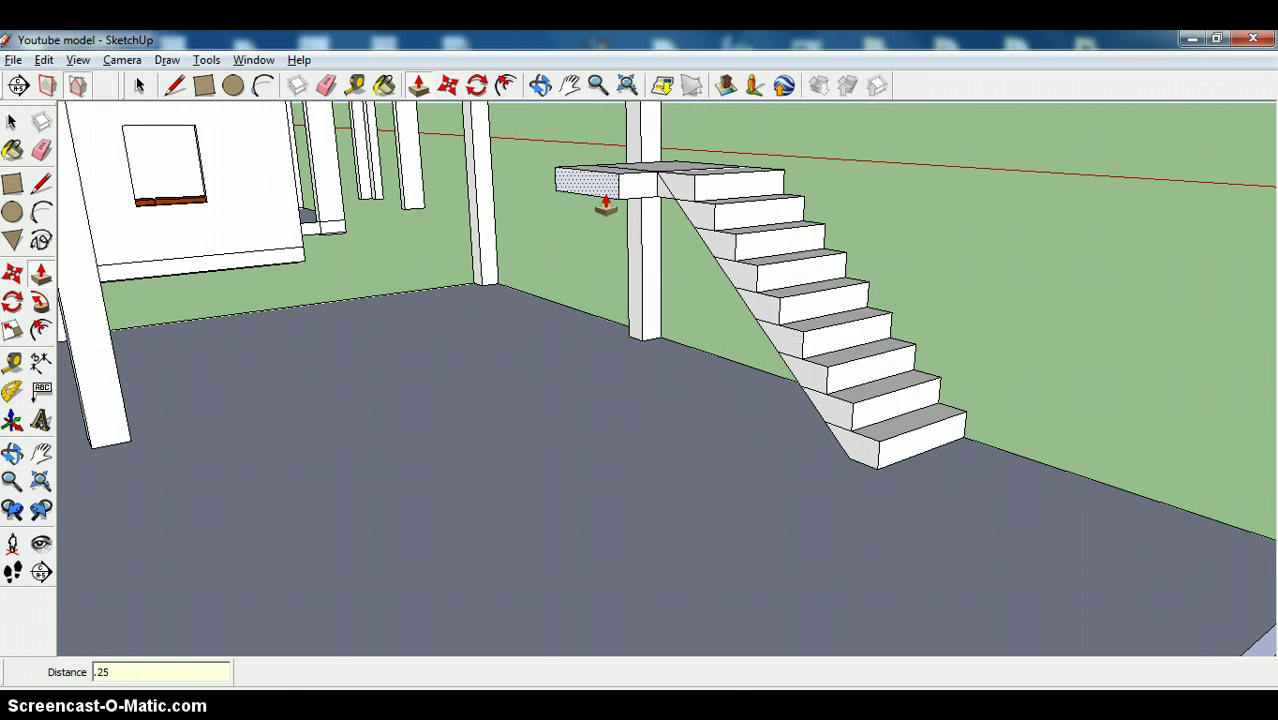
{"action": "type", "text": ".25"}
{"action": "key", "text": "Return"}
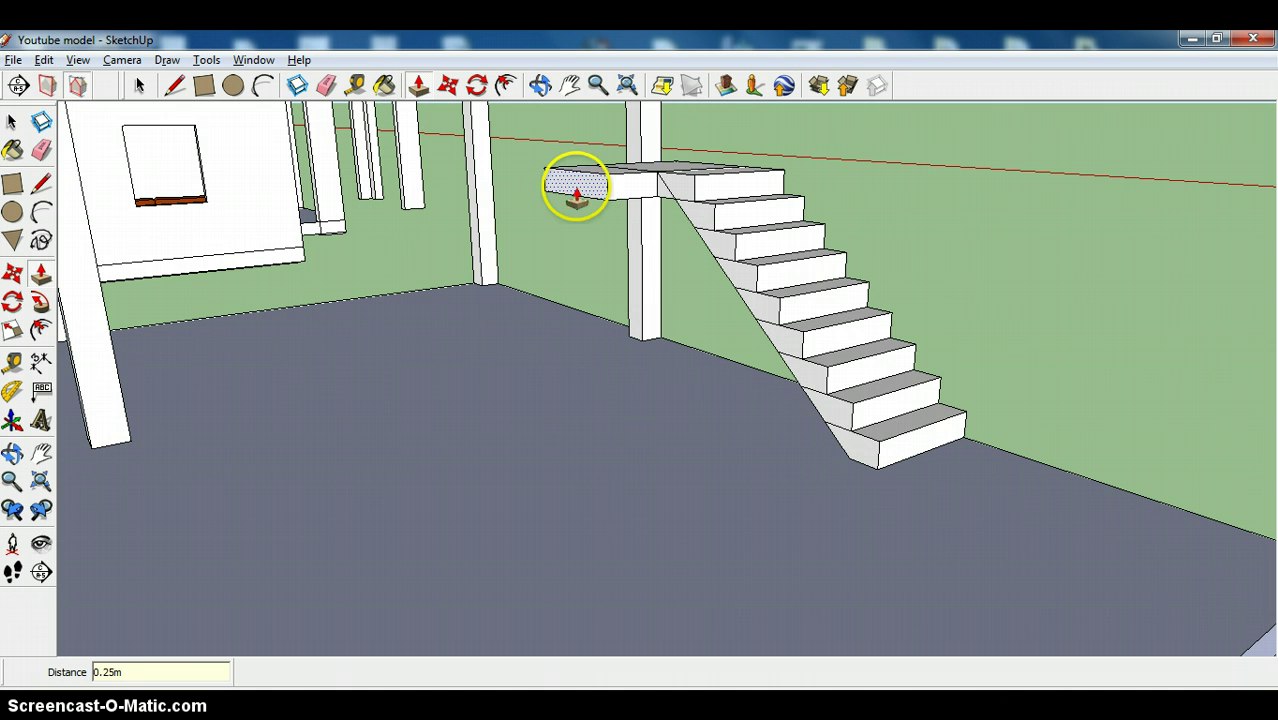
Draw a diagonal about 0.32 m long across the block's end face and push the lower triangle 1 m through to slope the underside
{"action": "left_click", "coordinate": [174, 85]}
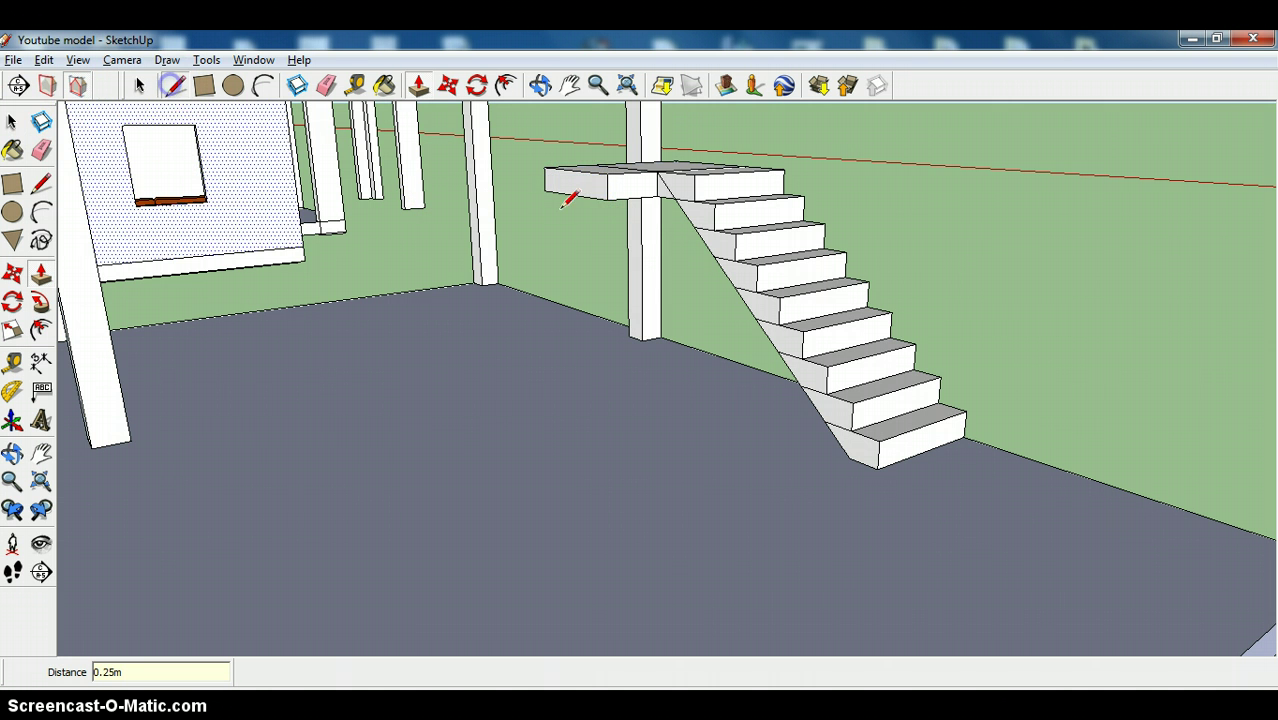
{"action": "left_click", "coordinate": [607, 176]}
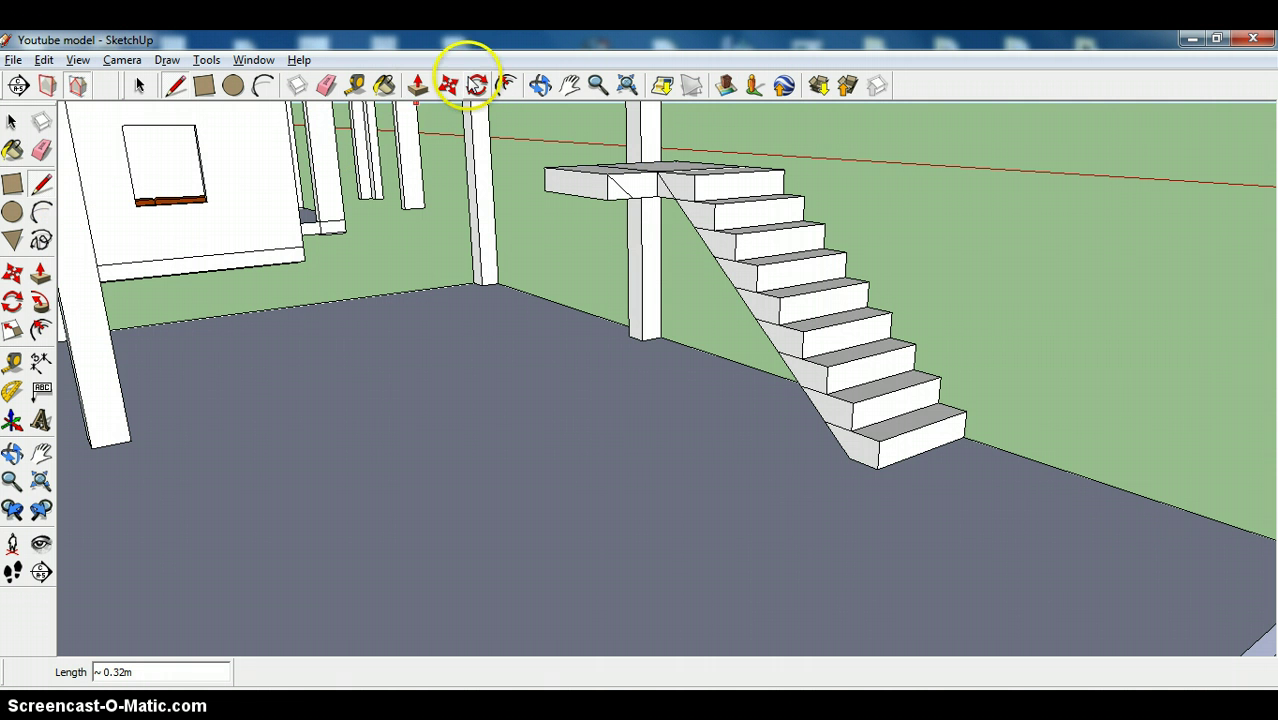
{"action": "left_click", "coordinate": [418, 85]}
{"action": "left_click_drag", "start_coordinate": [617, 203], "coordinate": [519, 200]}
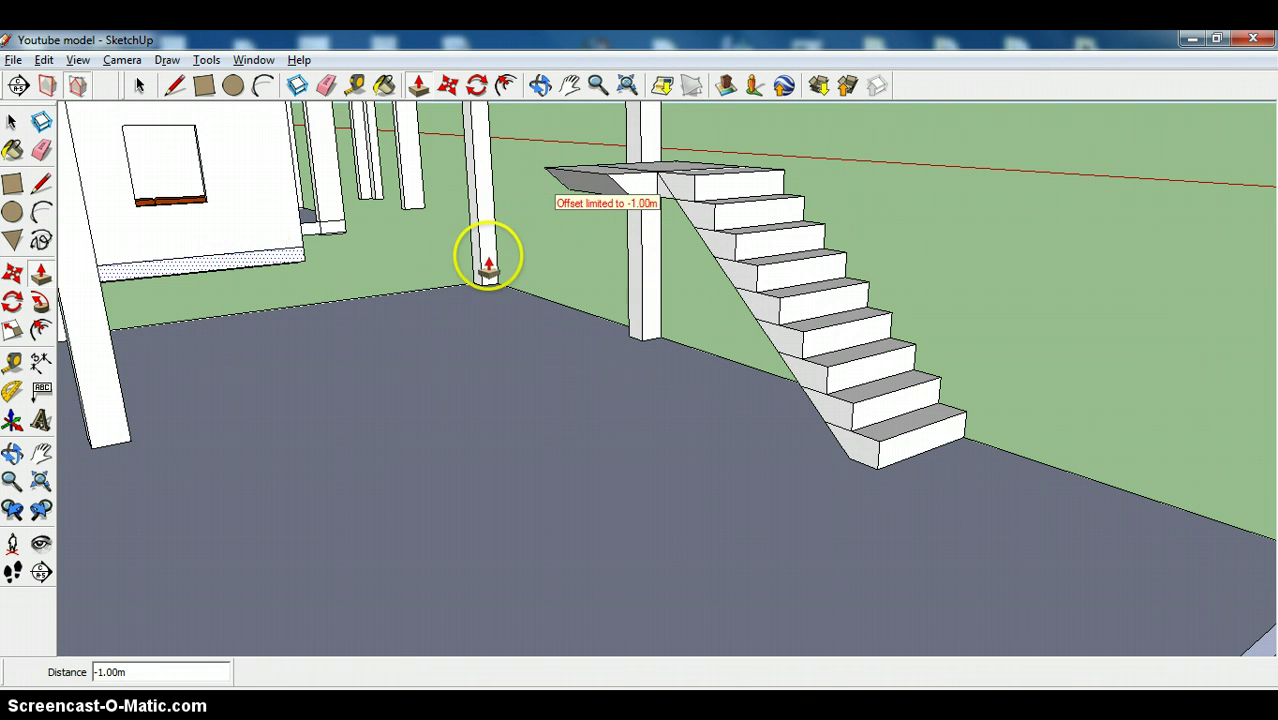
{"action": "scroll", "coordinate": [590, 207], "scroll_direction": "up", "scroll_amount": 5}
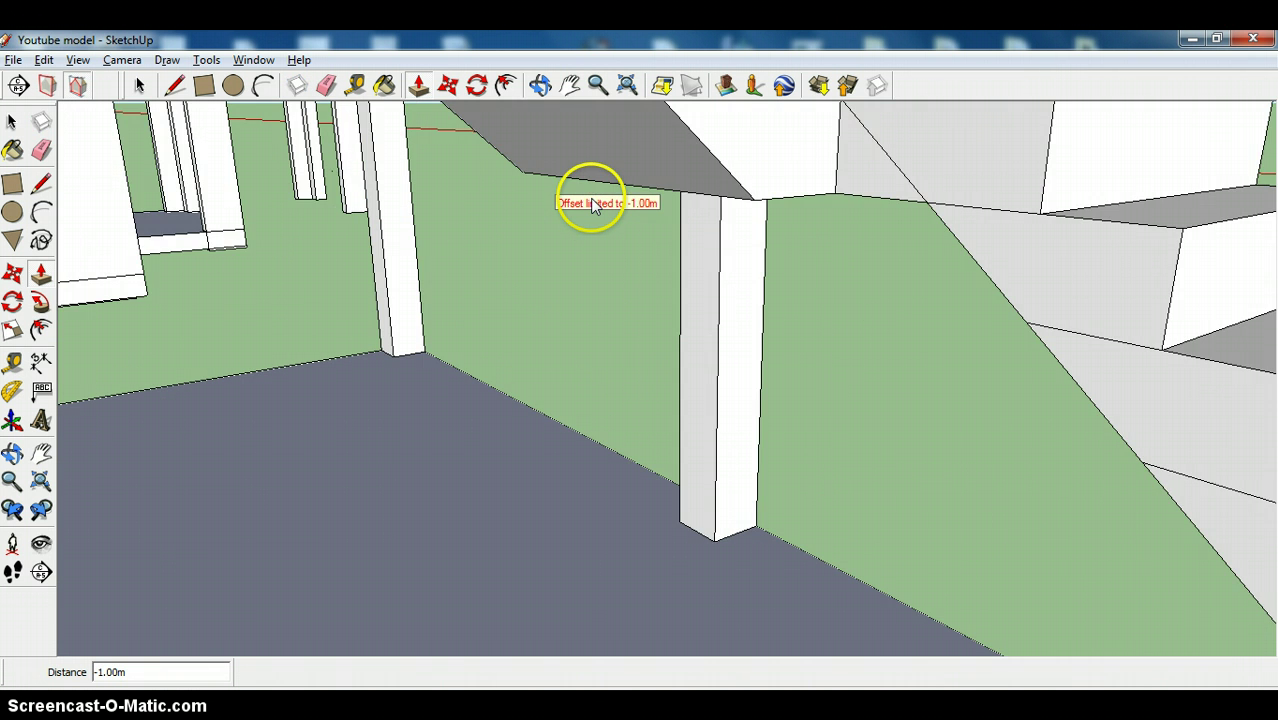
{"action": "scroll", "coordinate": [592, 205], "scroll_direction": "down", "scroll_amount": 5}
Copy the whole sloped step at the landing's side about 0.32 m diagonally up onto itself and array it x6
{"action": "left_click", "coordinate": [569, 85]}
{"action": "left_click_drag", "start_coordinate": [696, 205], "coordinate": [614, 292]}
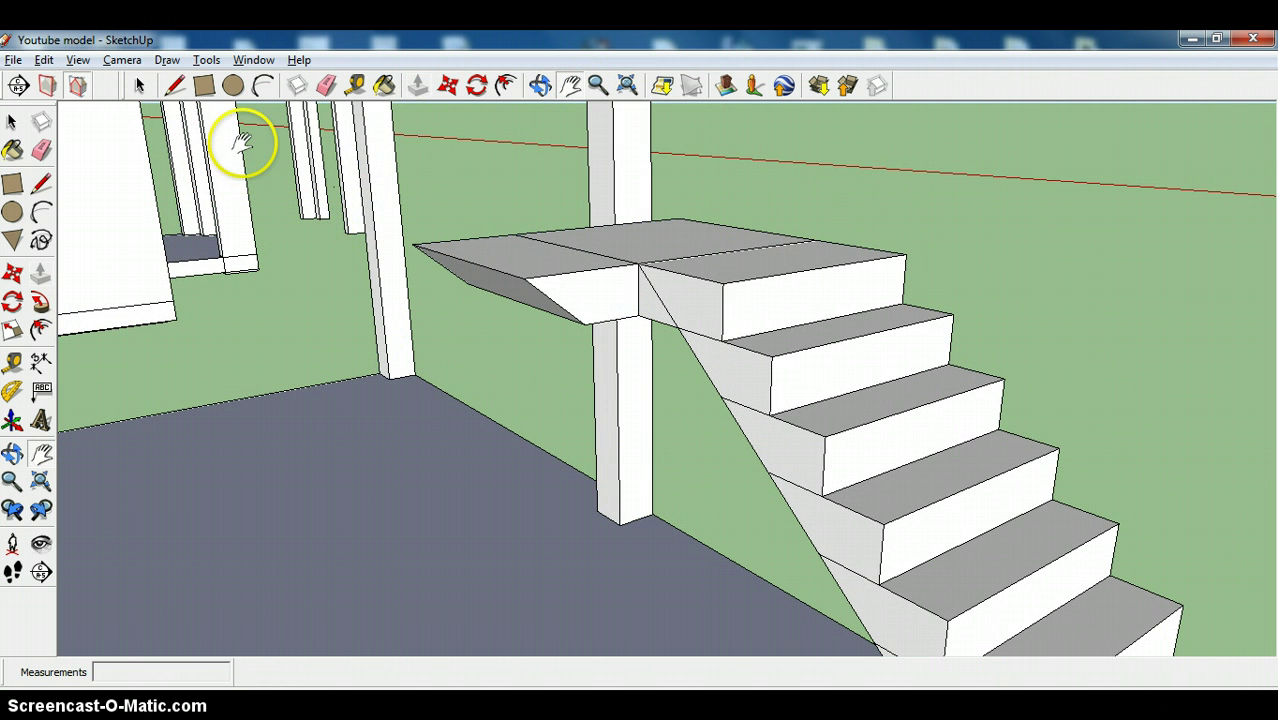
{"action": "left_click", "coordinate": [137, 87]}
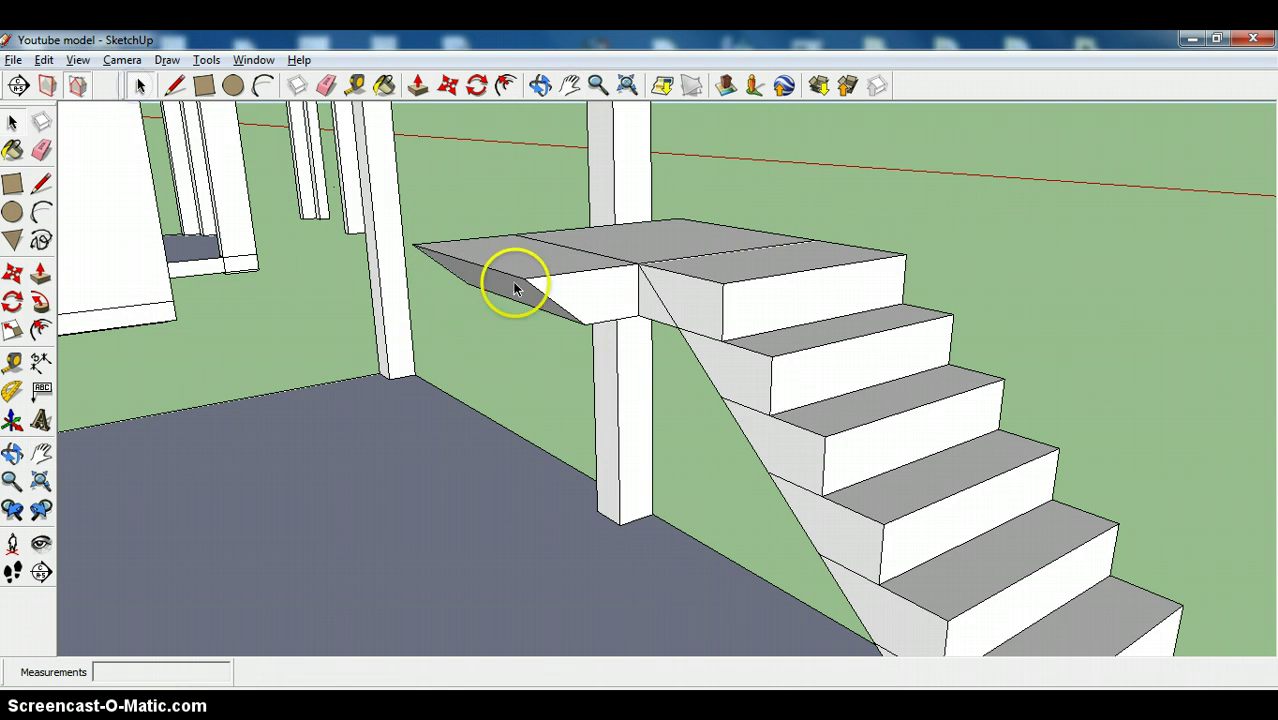
{"action": "right_click", "coordinate": [532, 283]}
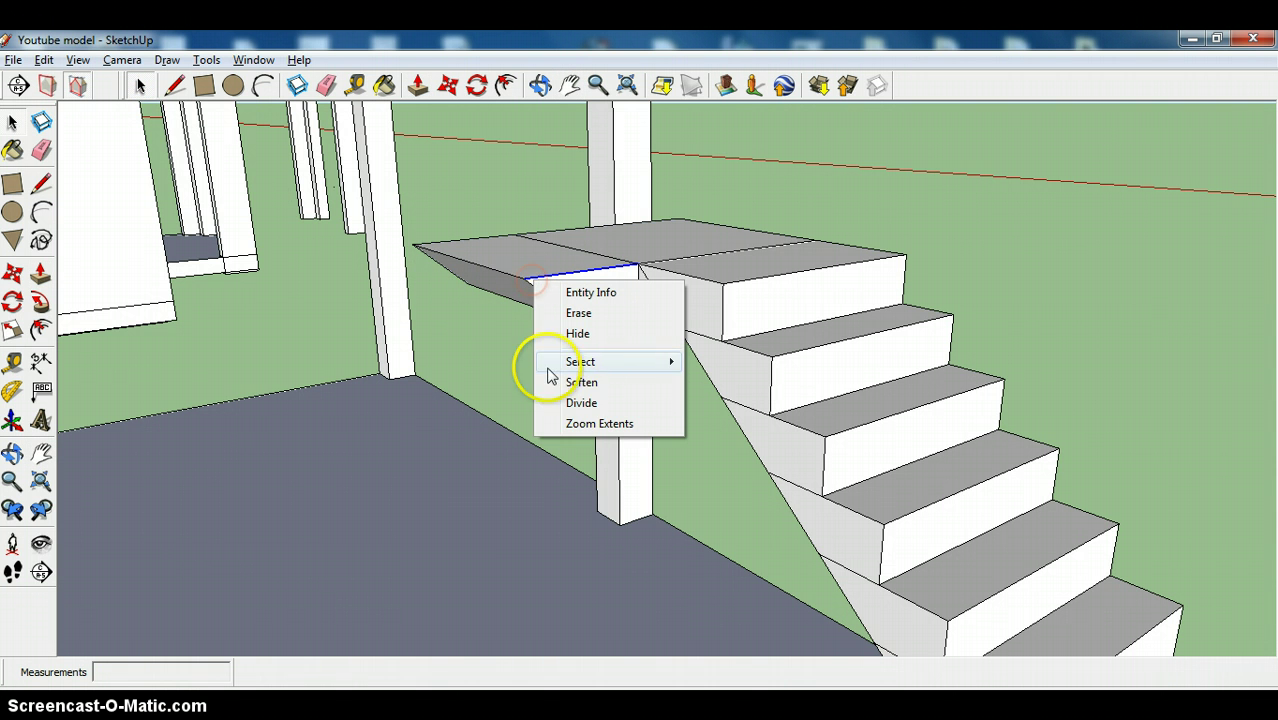
{"action": "mouse_move", "coordinate": [612, 368]}
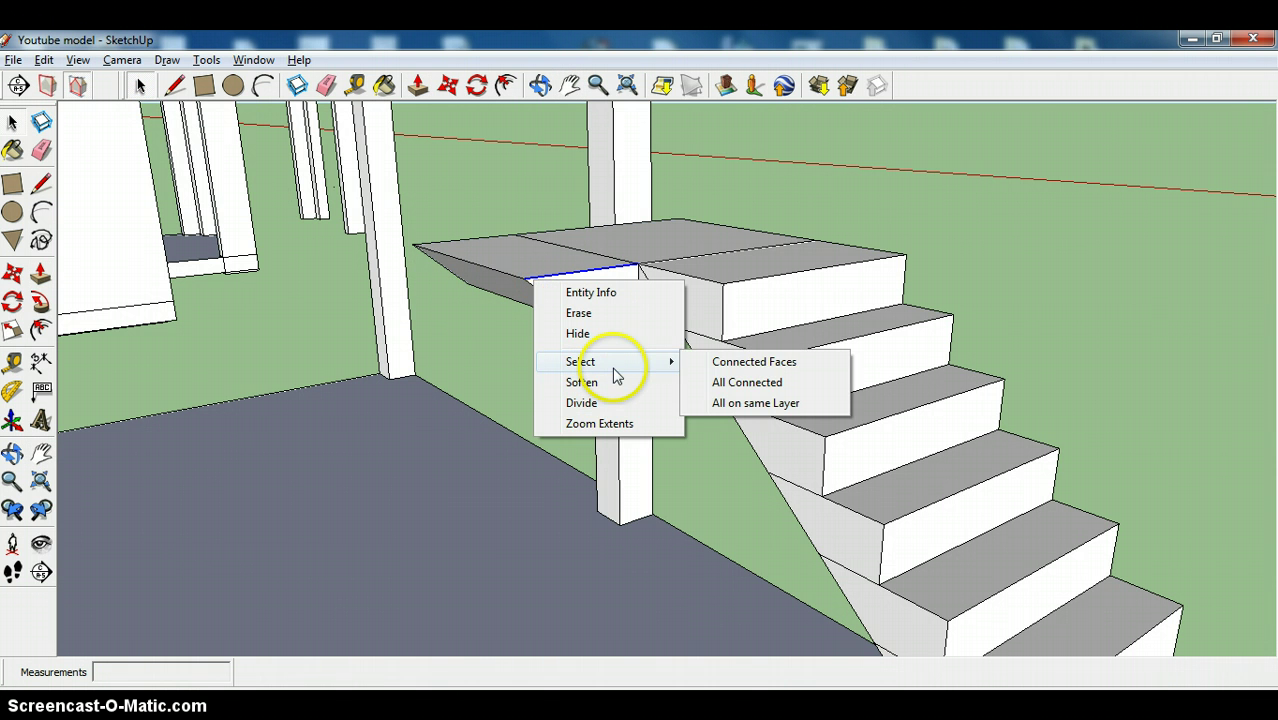
{"action": "left_click", "coordinate": [729, 386]}
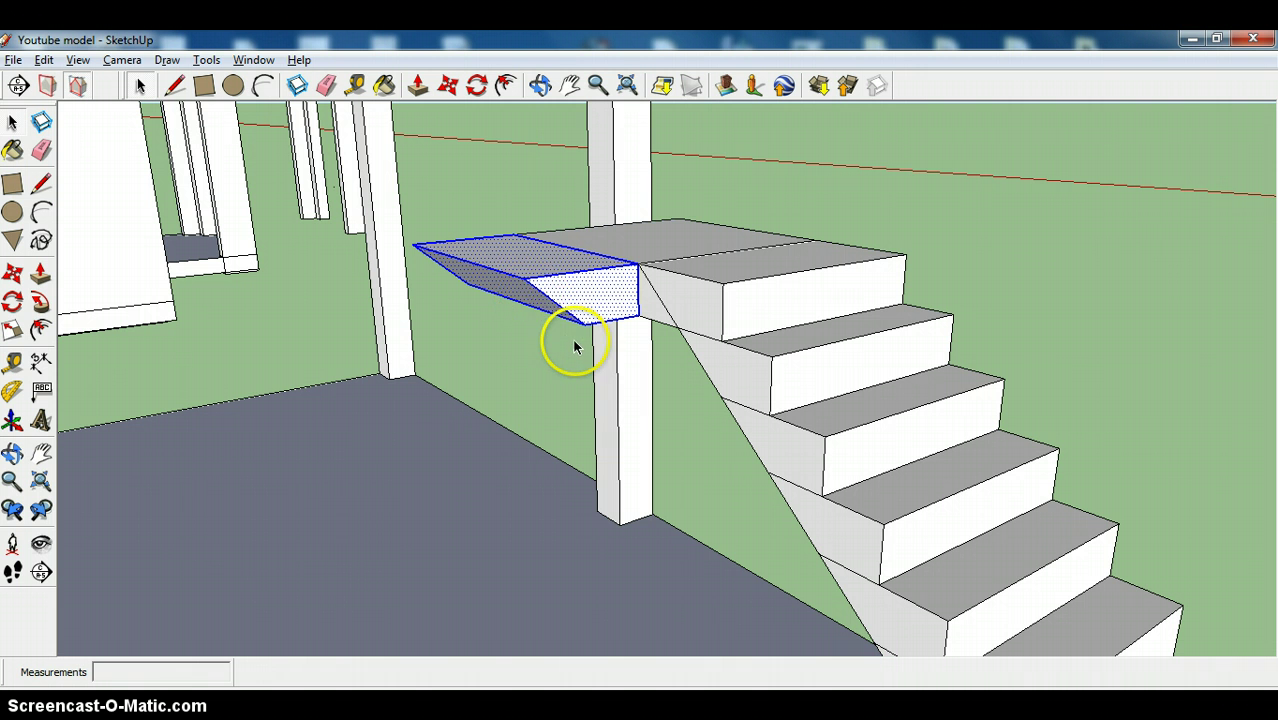
{"action": "key", "text": "m"}
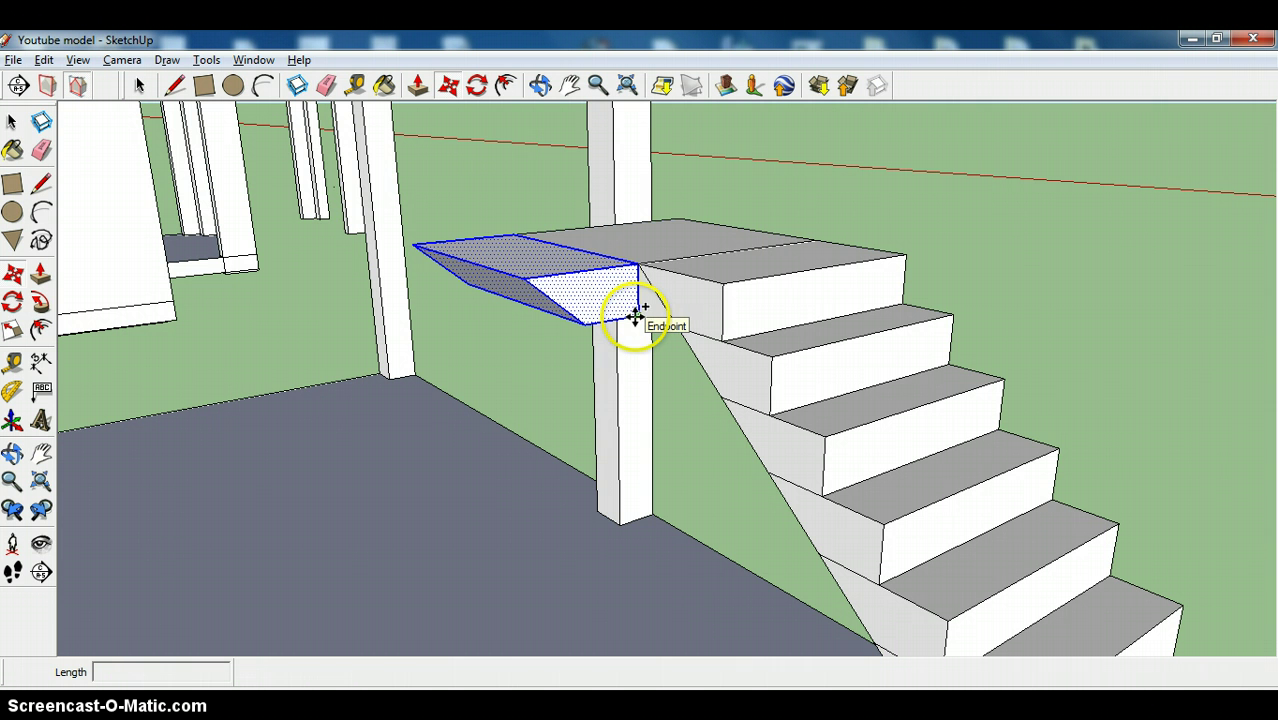
{"action": "left_click", "coordinate": [630, 309]}
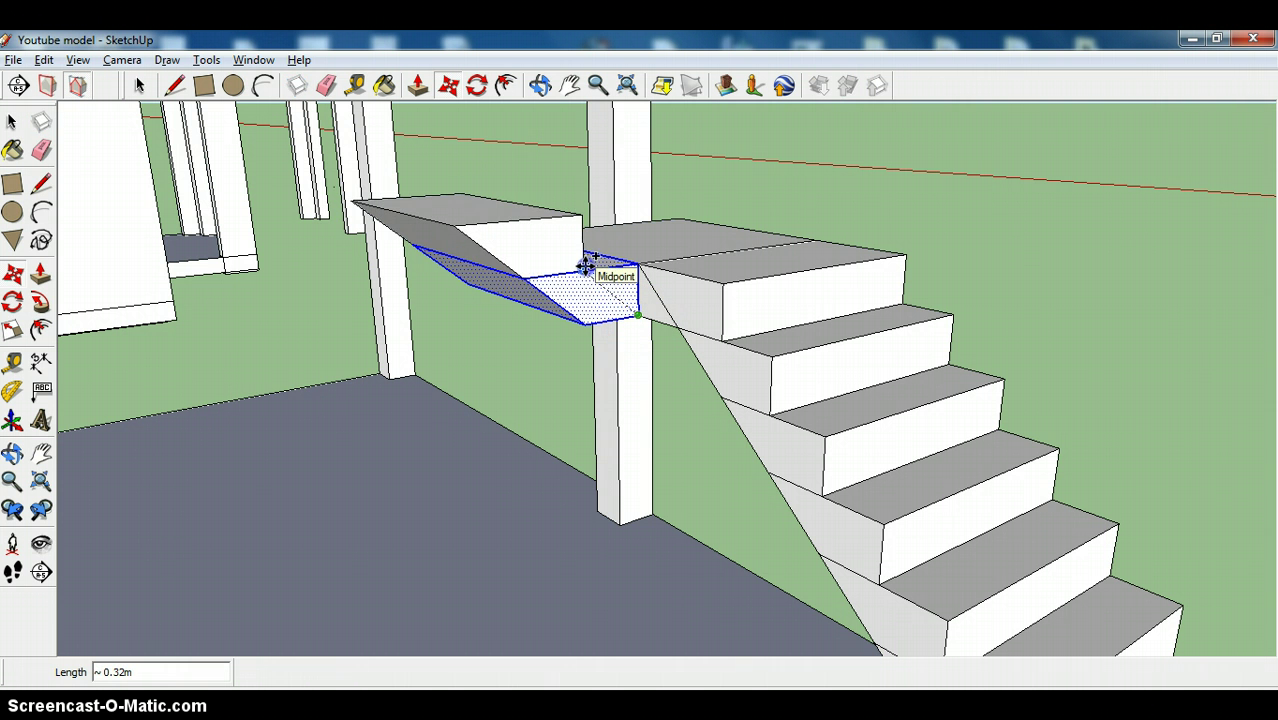
{"action": "left_click", "coordinate": [585, 265]}
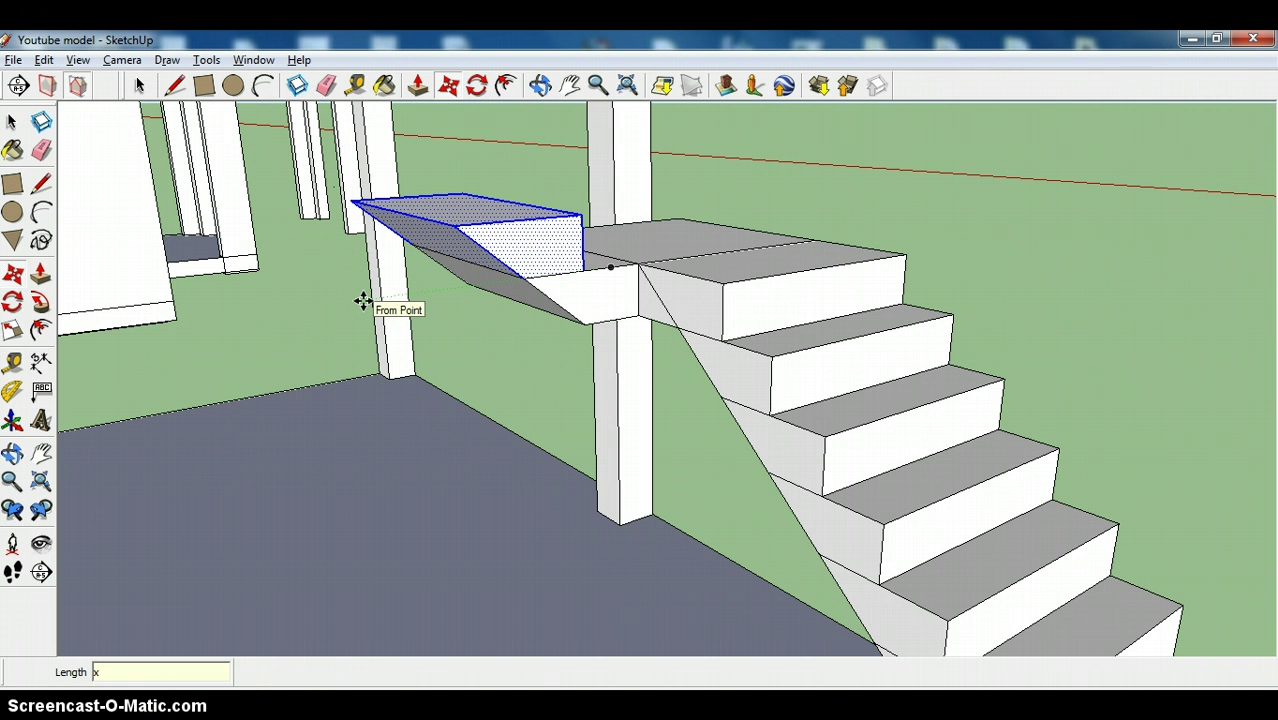
{"action": "key", "text": "Return"}
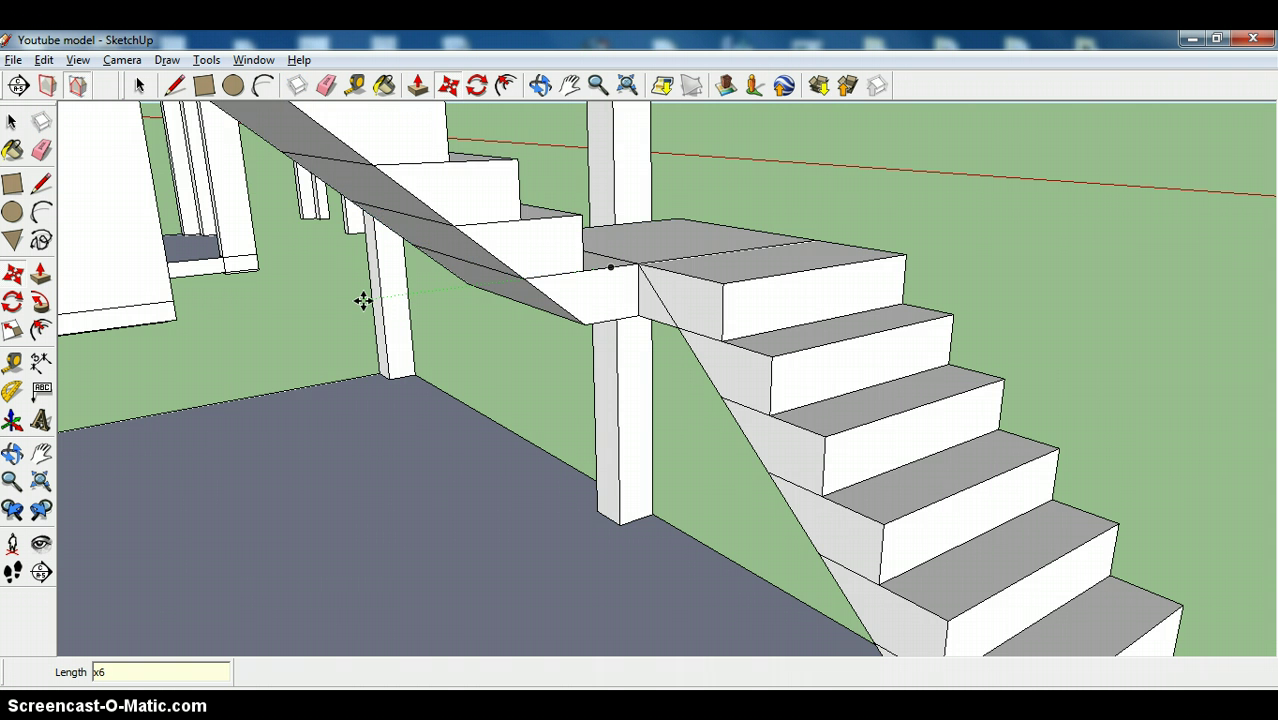
Move the entire connected upper flight about 0.26 m so its top step meets the raised slab's edge
{"action": "scroll", "coordinate": [485, 312], "scroll_direction": "down", "scroll_amount": 6}
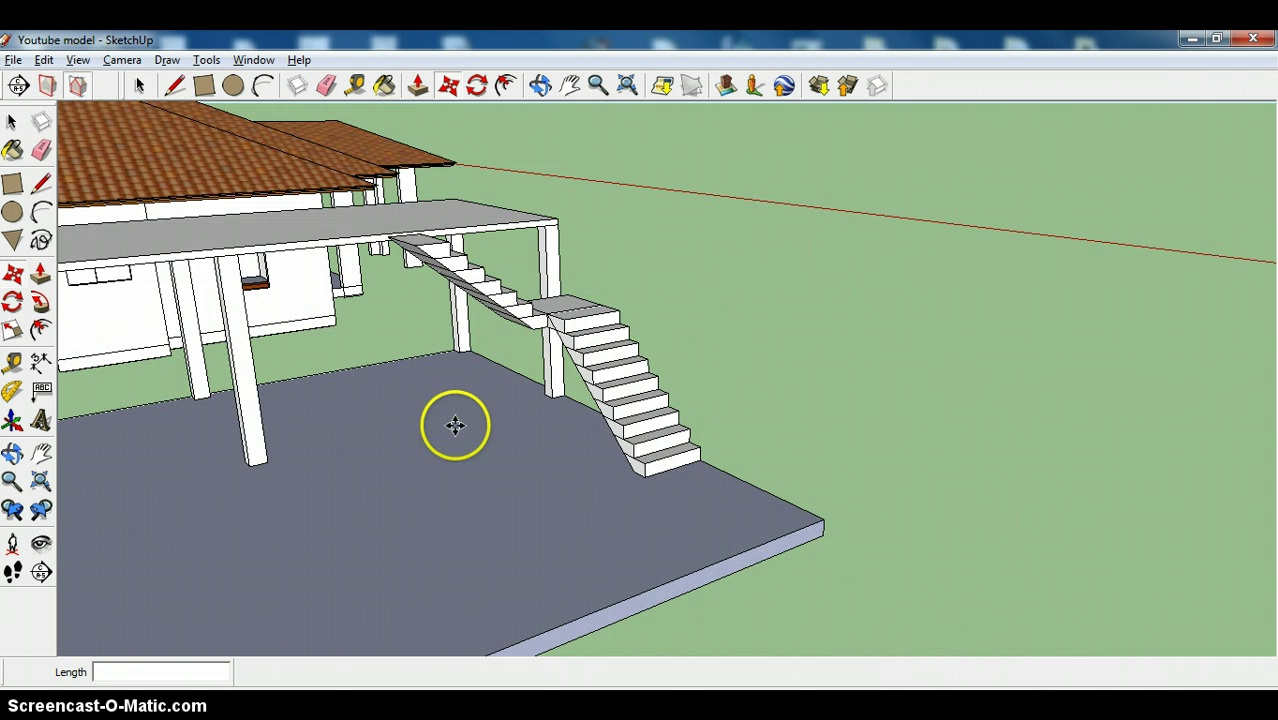
{"action": "left_click", "coordinate": [540, 85]}
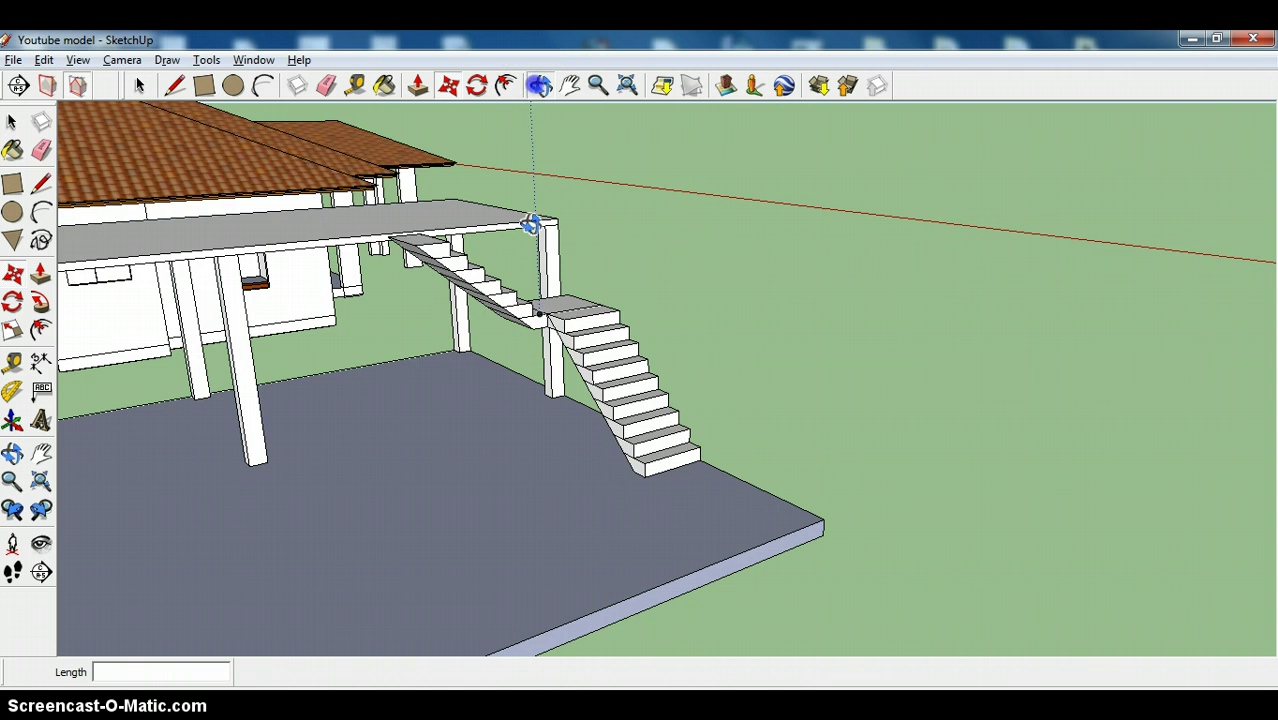
{"action": "left_click_drag", "start_coordinate": [454, 377], "coordinate": [650, 447]}
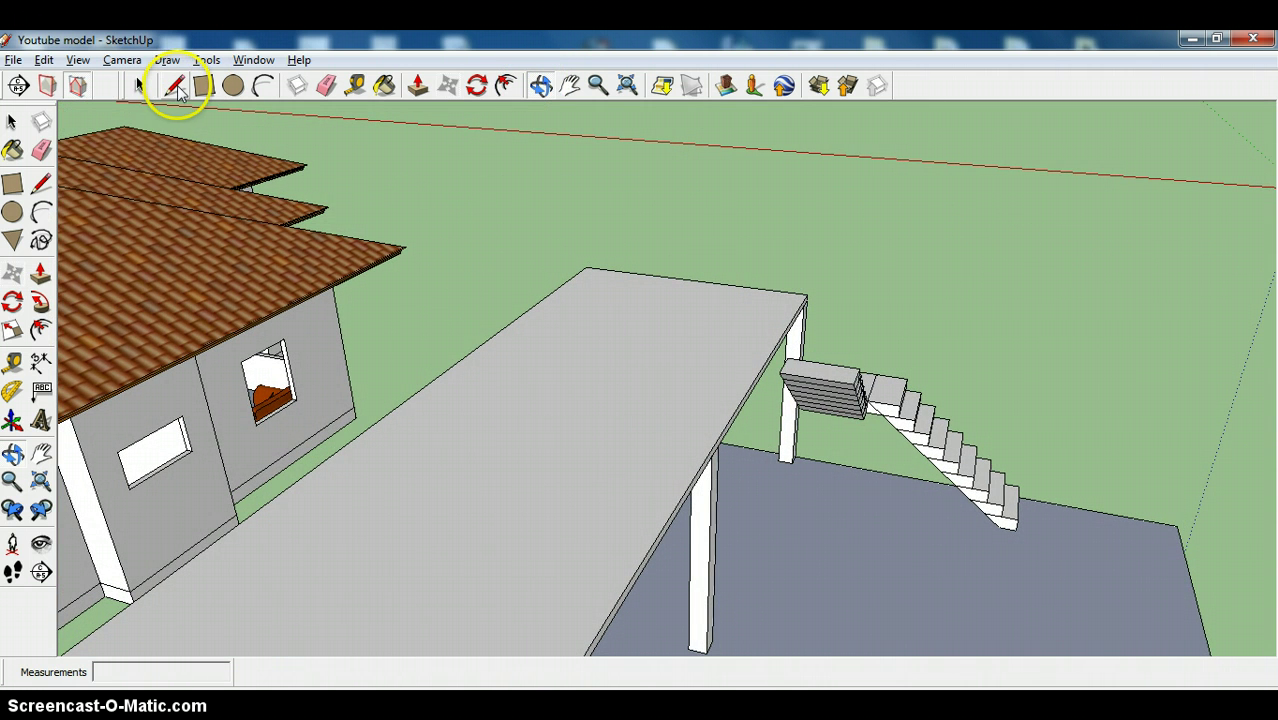
{"action": "left_click", "coordinate": [140, 85]}
{"action": "left_click", "coordinate": [803, 385]}
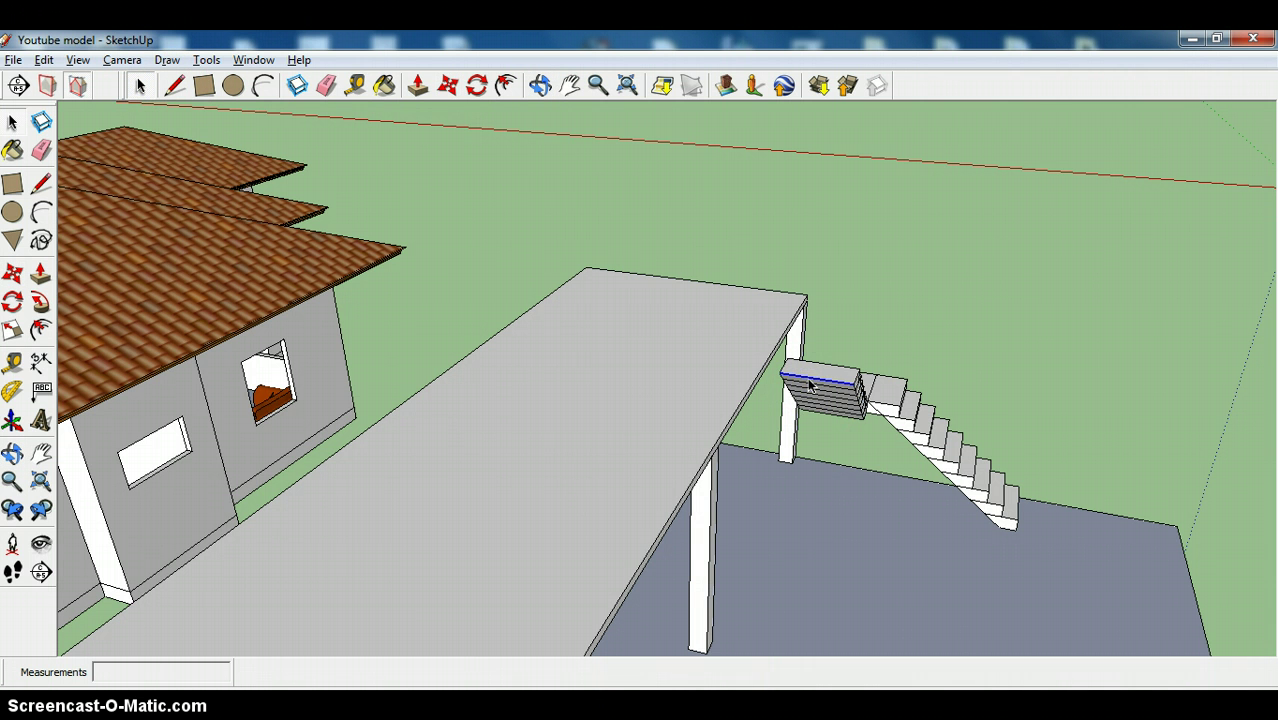
{"action": "right_click", "coordinate": [810, 386]}
{"action": "mouse_move", "coordinate": [885, 465]}
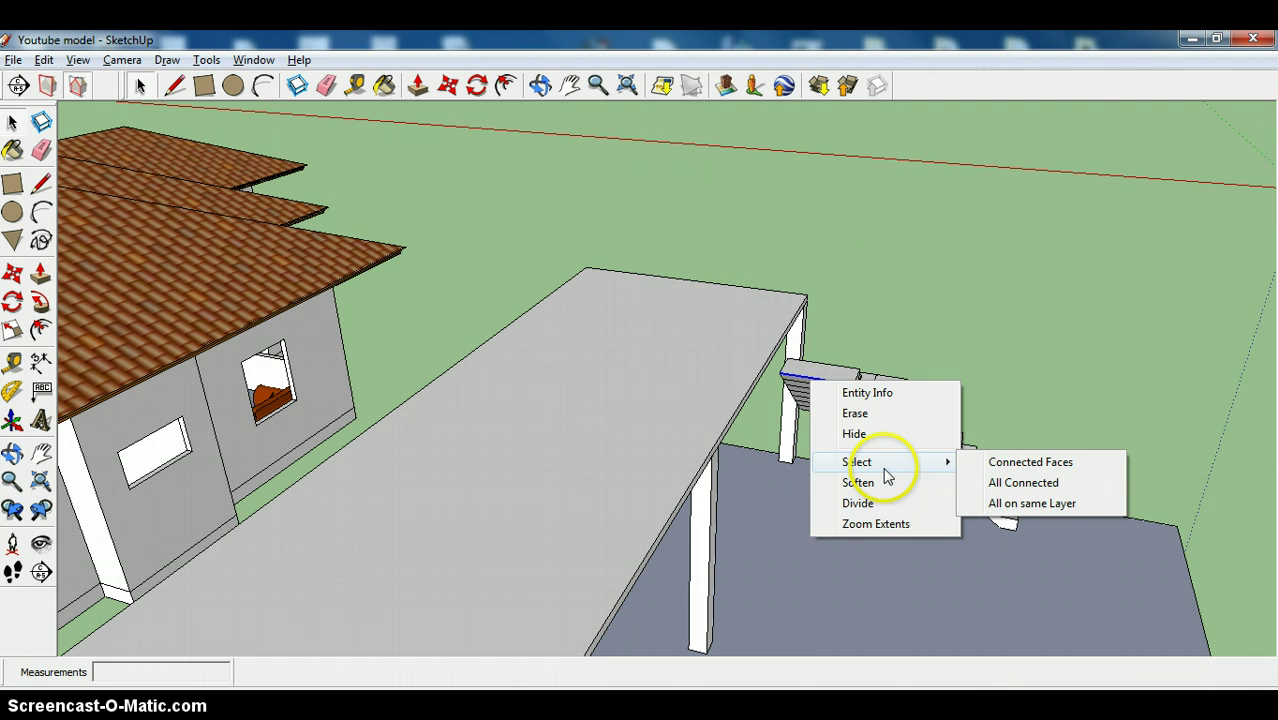
{"action": "left_click", "coordinate": [1031, 483]}
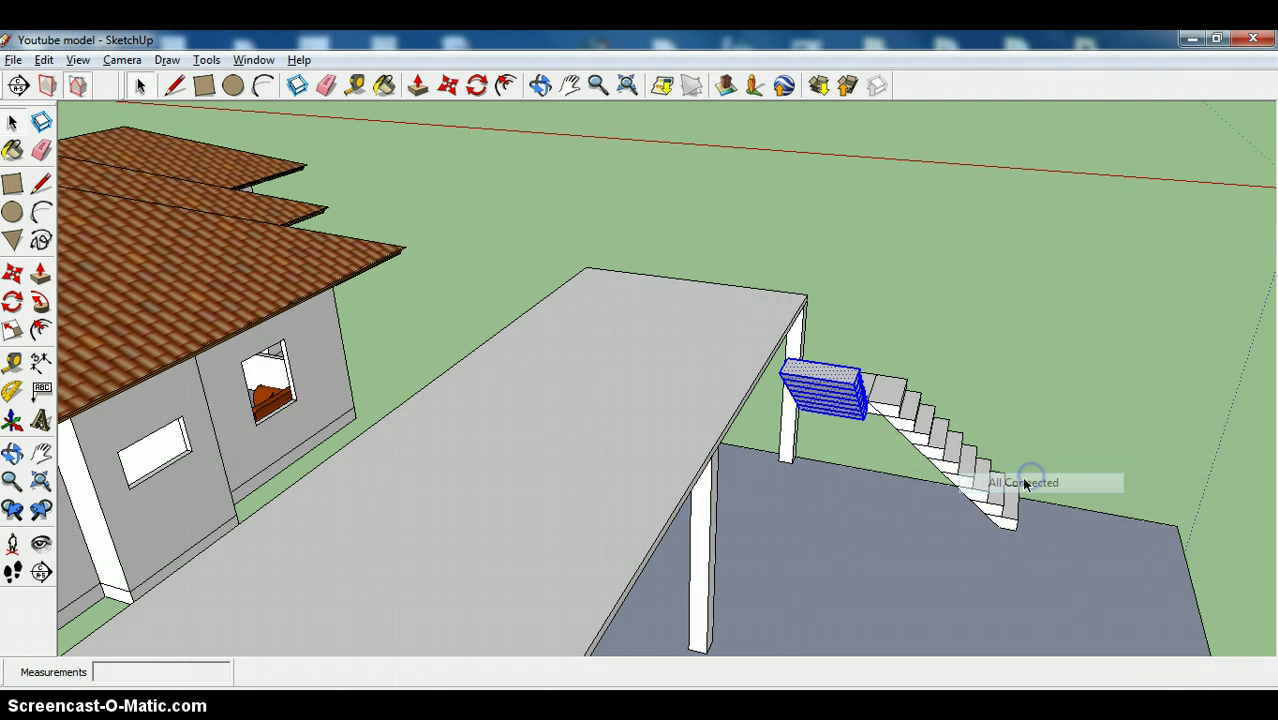
{"action": "left_click", "coordinate": [449, 85]}
{"action": "scroll", "coordinate": [847, 397], "scroll_direction": "up", "scroll_amount": 4}
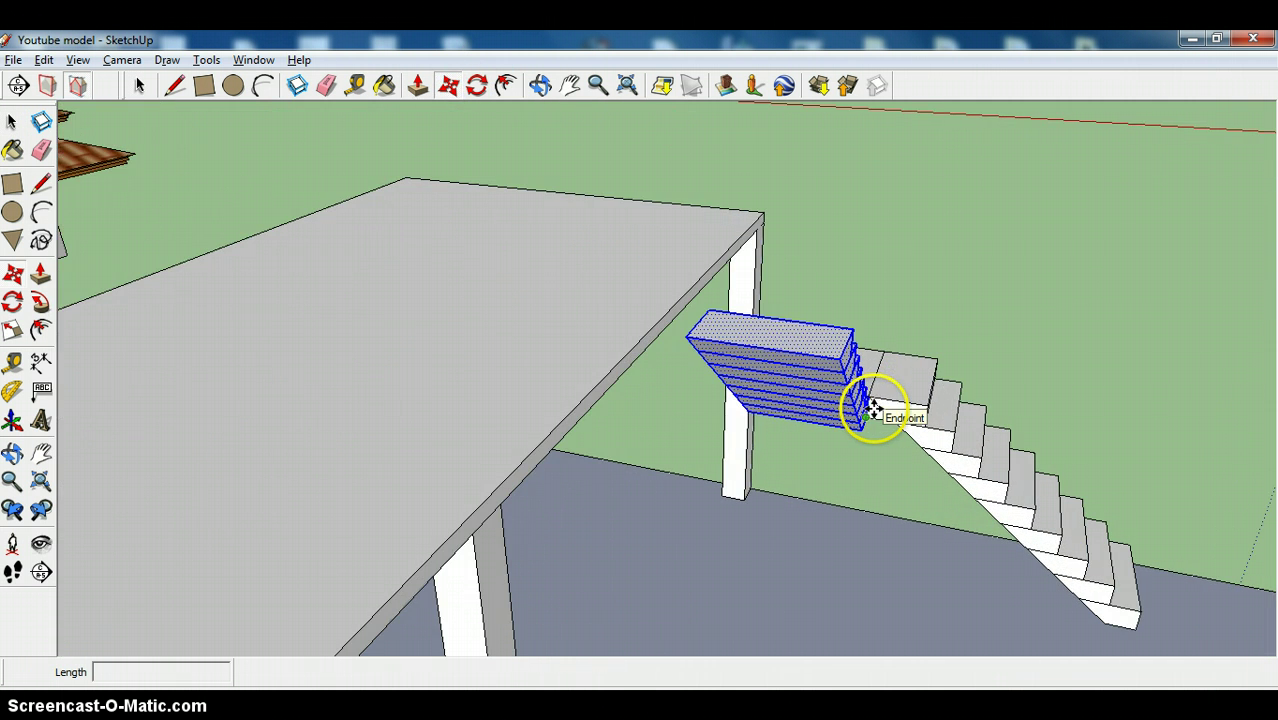
{"action": "left_click", "coordinate": [687, 339]}
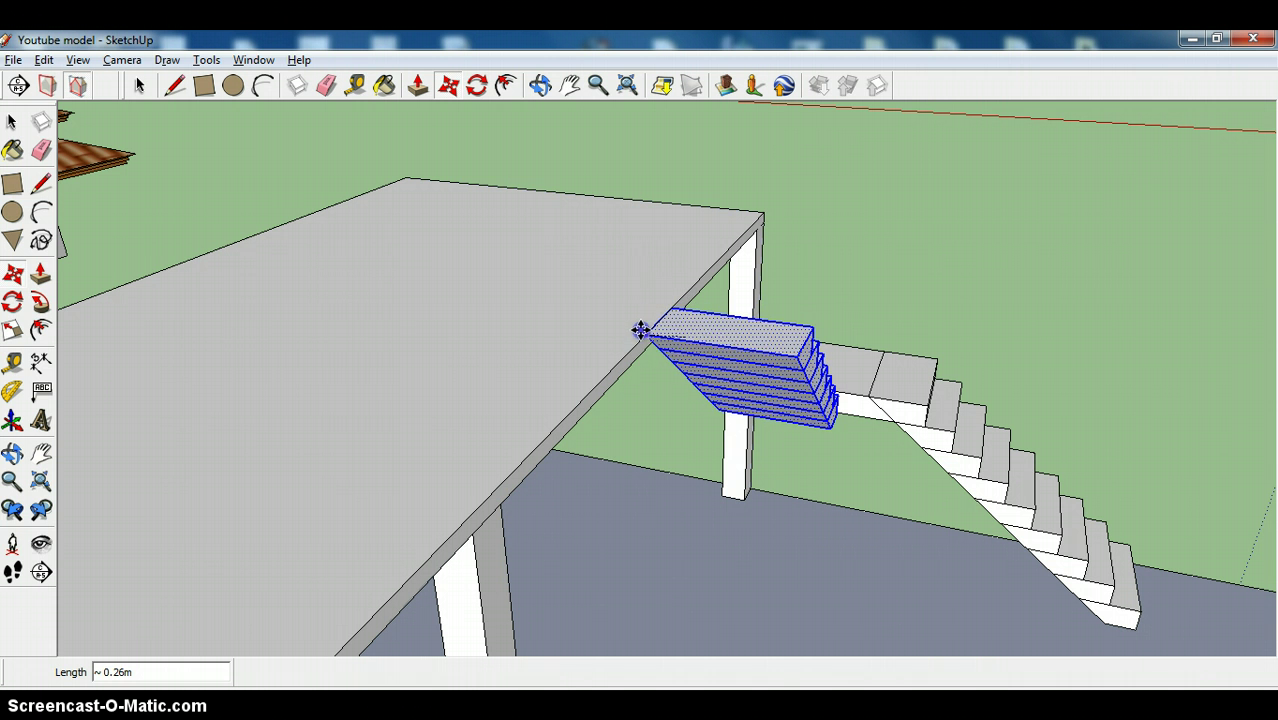
{"action": "left_click", "coordinate": [638, 330]}
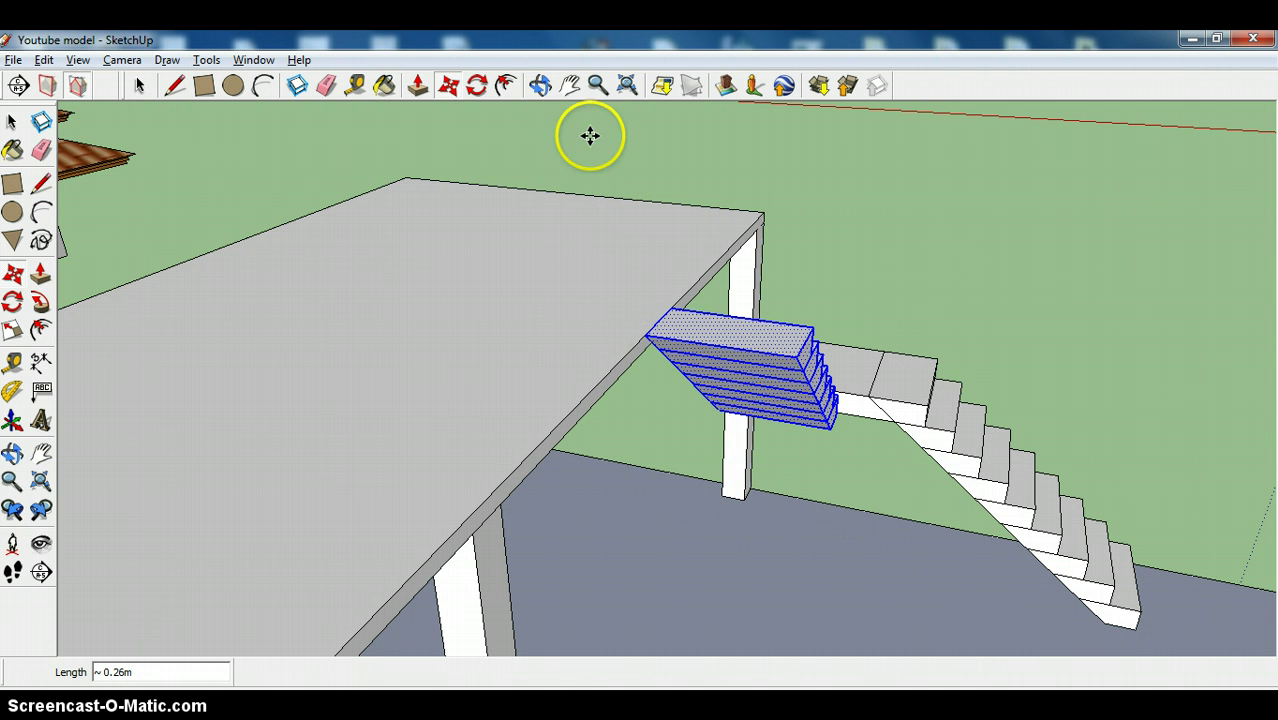
Move the lower staircase group with its landing about 0.26 m to meet the upper flight's bottom step, and deselect it
{"action": "left_click", "coordinate": [542, 86]}
{"action": "left_click_drag", "start_coordinate": [868, 258], "coordinate": [622, 228]}
{"action": "scroll", "coordinate": [780, 508], "scroll_direction": "up", "scroll_amount": 3}
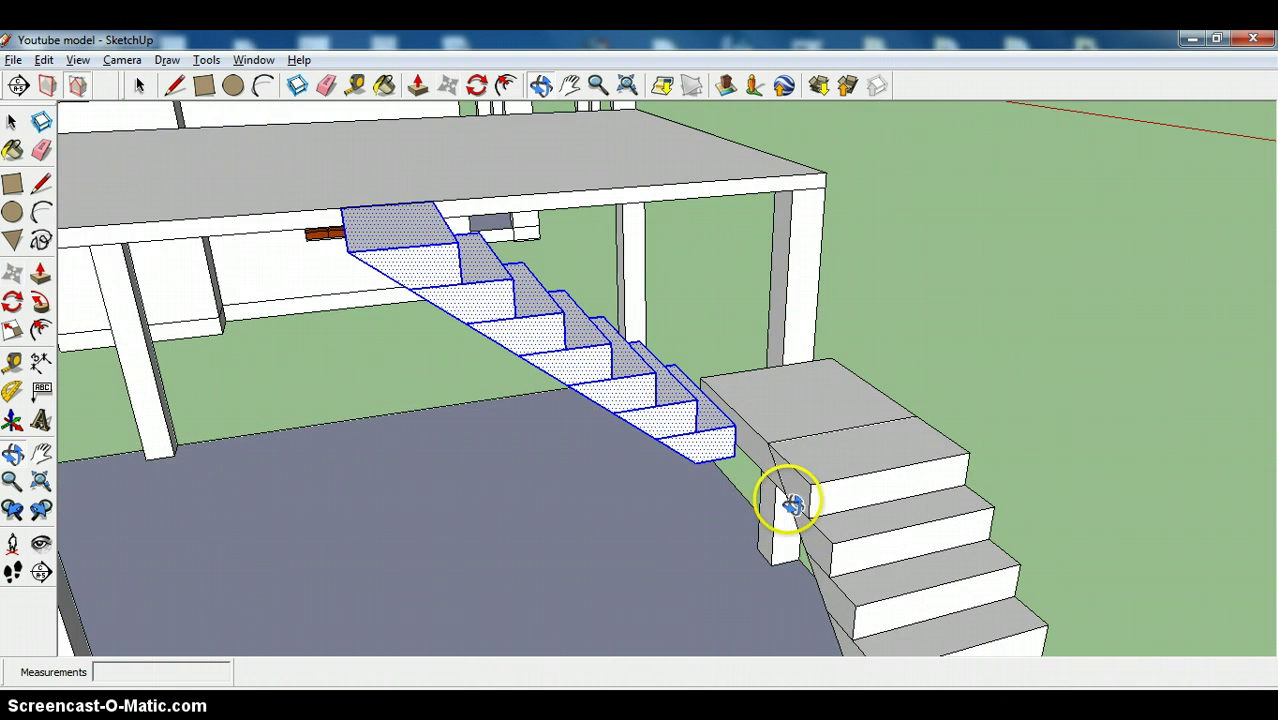
{"action": "scroll", "coordinate": [788, 500], "scroll_direction": "up", "scroll_amount": 3}
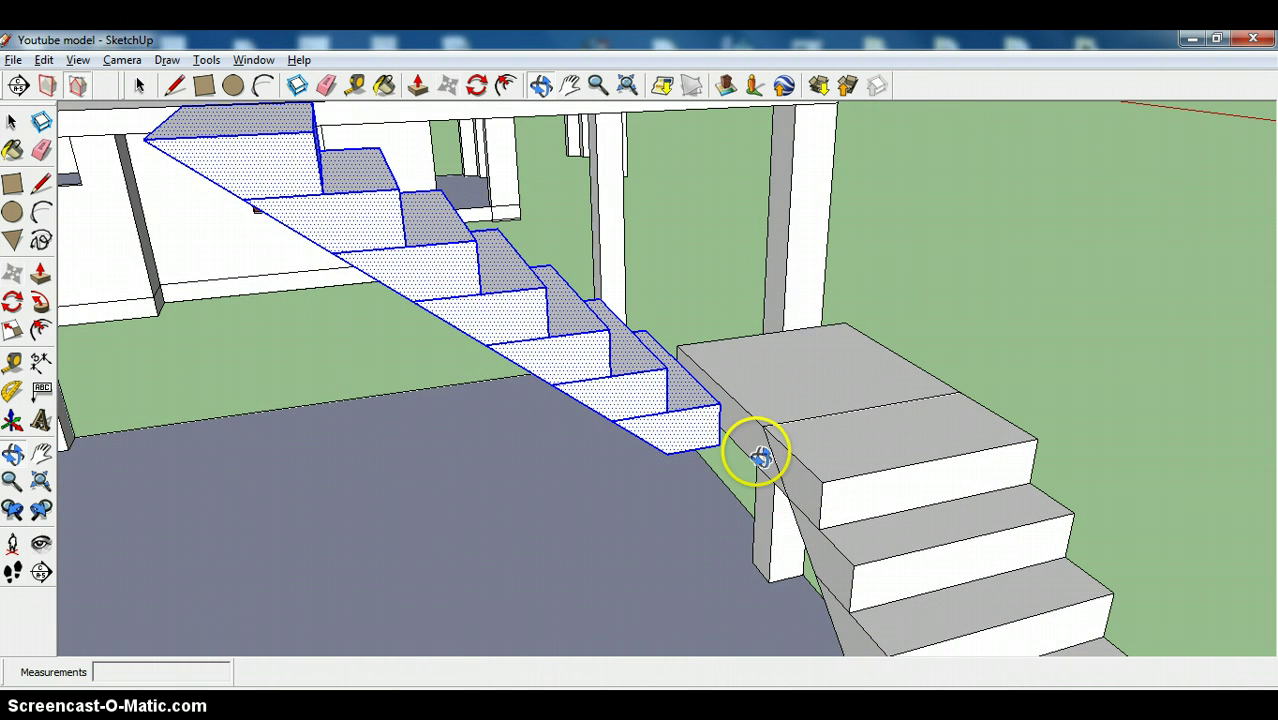
{"action": "left_click", "coordinate": [572, 87]}
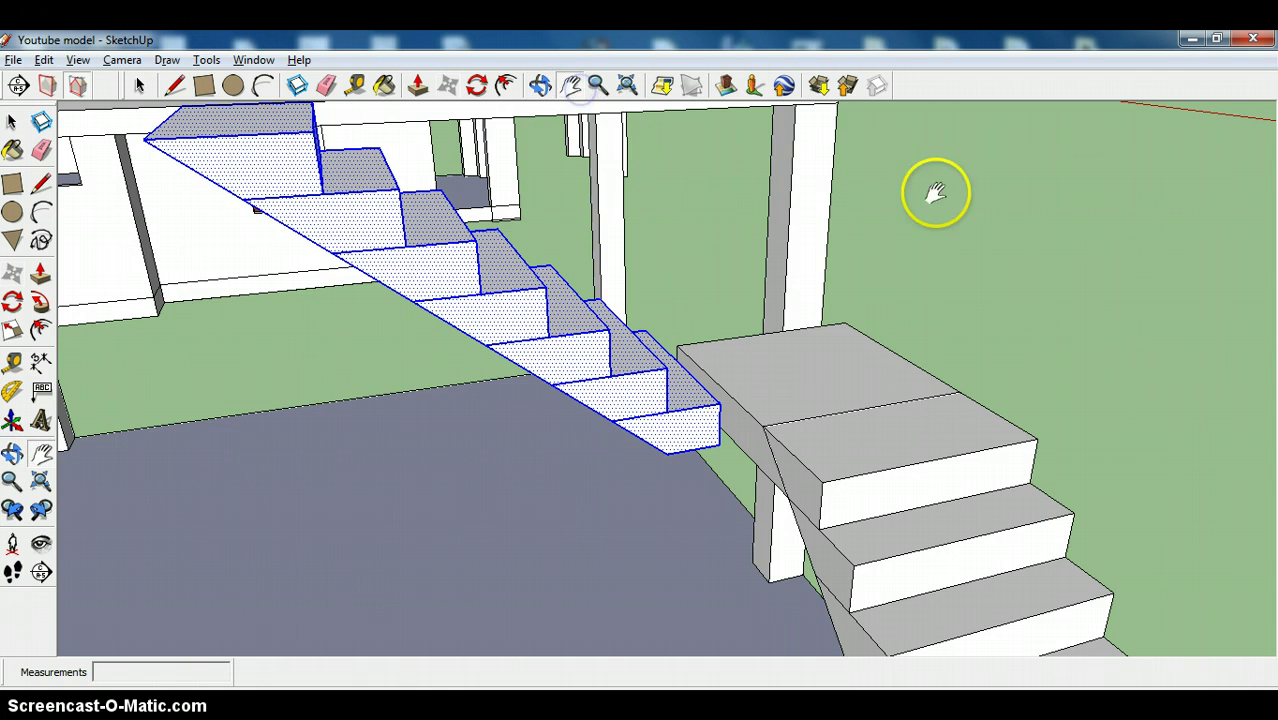
{"action": "left_click_drag", "start_coordinate": [936, 194], "coordinate": [398, 325]}
{"action": "left_click", "coordinate": [540, 85]}
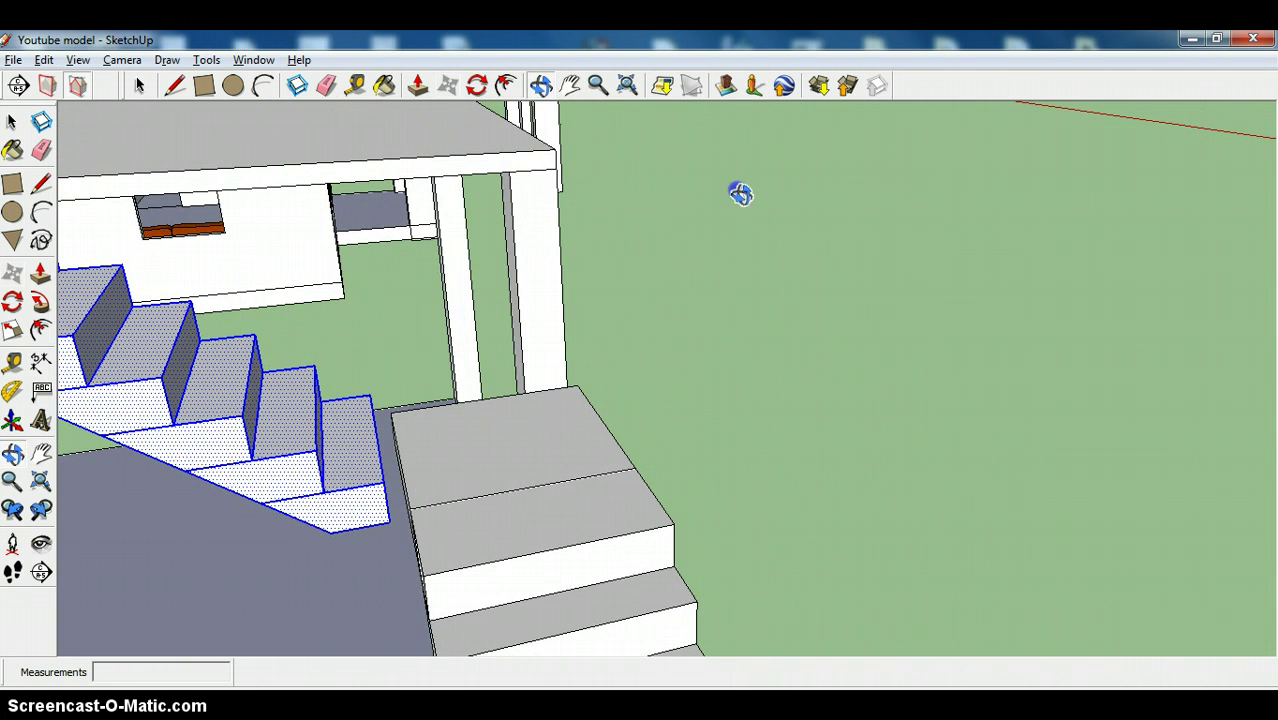
{"action": "left_click_drag", "start_coordinate": [555, 239], "coordinate": [288, 222]}
{"action": "left_click", "coordinate": [570, 87]}
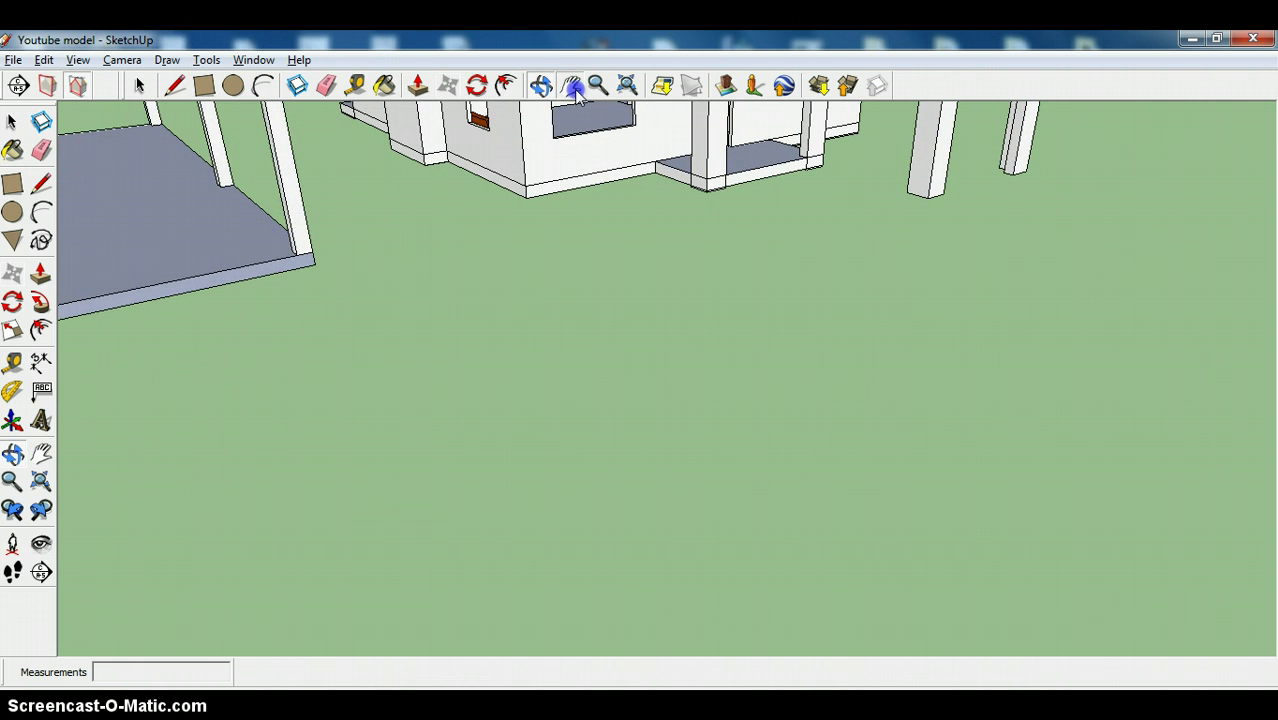
{"action": "left_click_drag", "start_coordinate": [522, 214], "coordinate": [803, 260]}
{"action": "scroll", "coordinate": [759, 342], "scroll_direction": "up", "scroll_amount": 2}
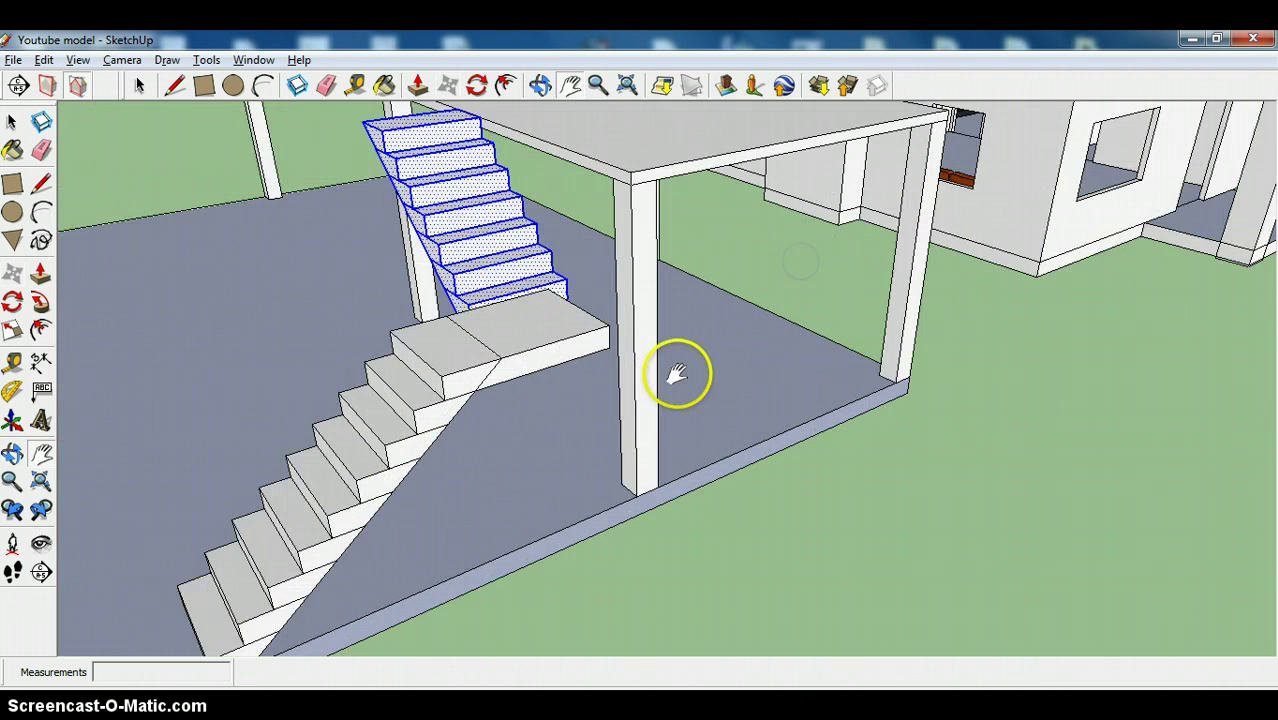
{"action": "scroll", "coordinate": [645, 320], "scroll_direction": "up", "scroll_amount": 3}
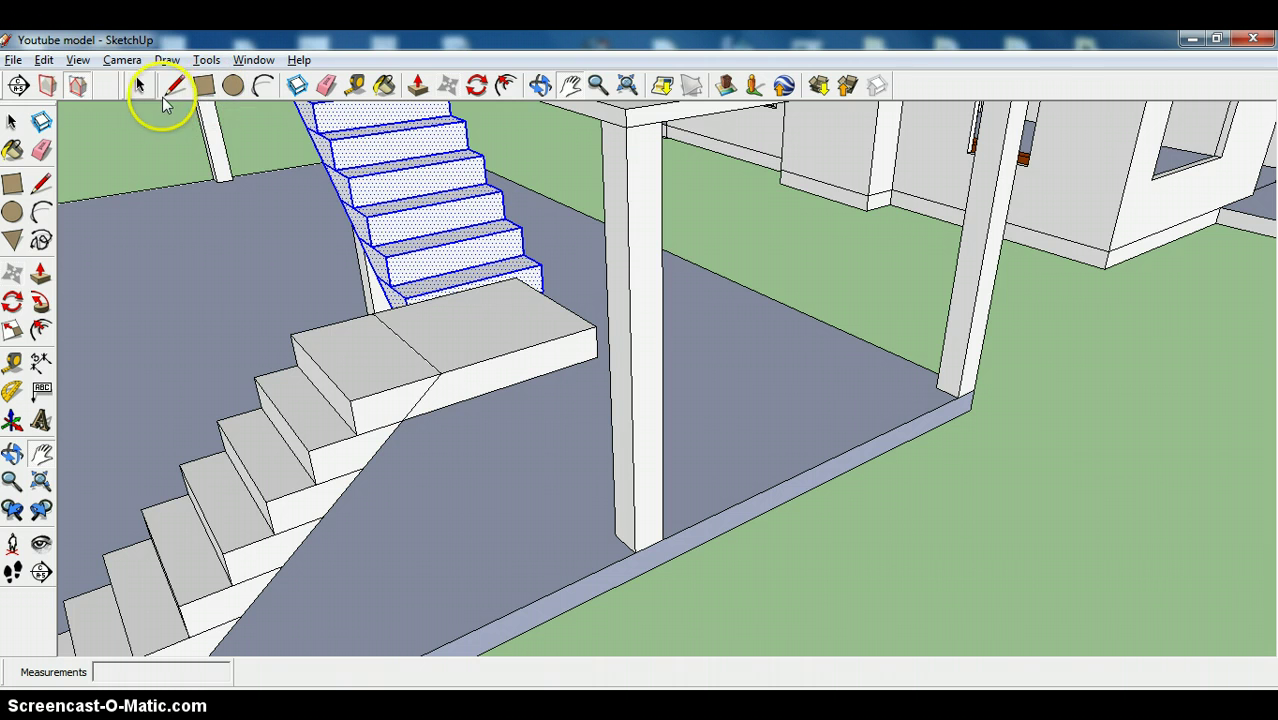
{"action": "left_click", "coordinate": [140, 85]}
{"action": "left_click", "coordinate": [400, 378]}
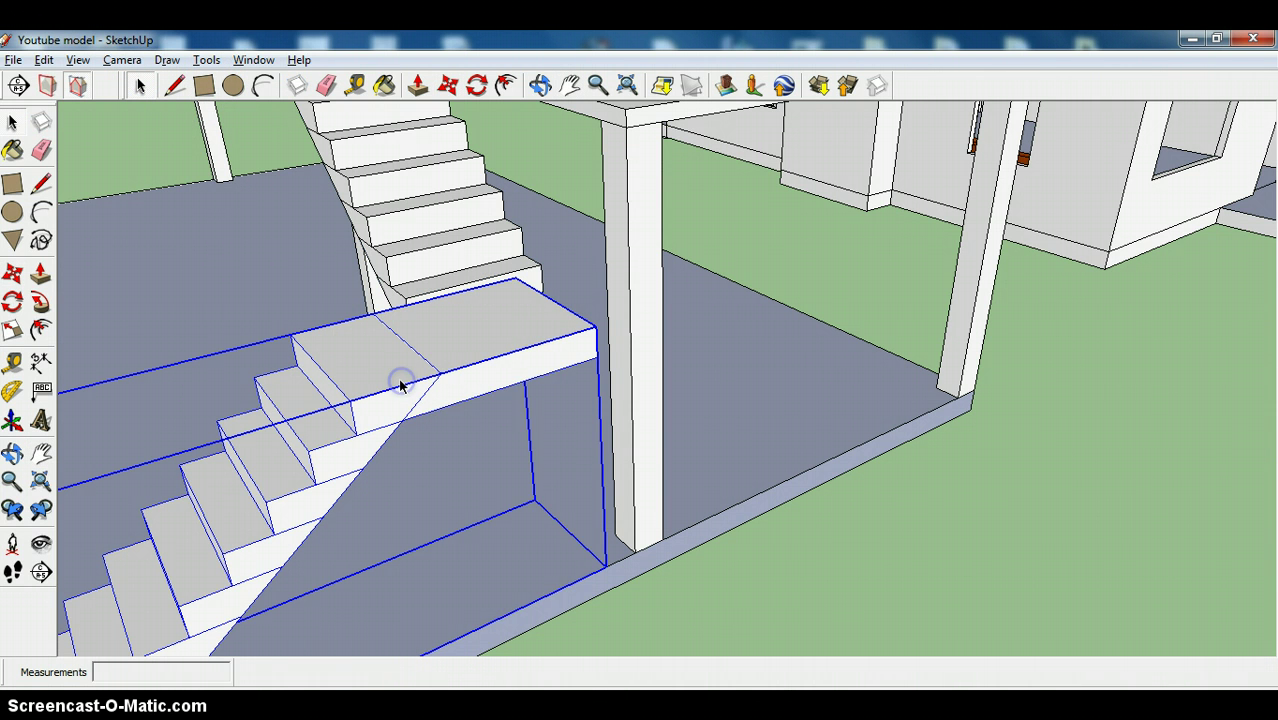
{"action": "right_click", "coordinate": [400, 378]}
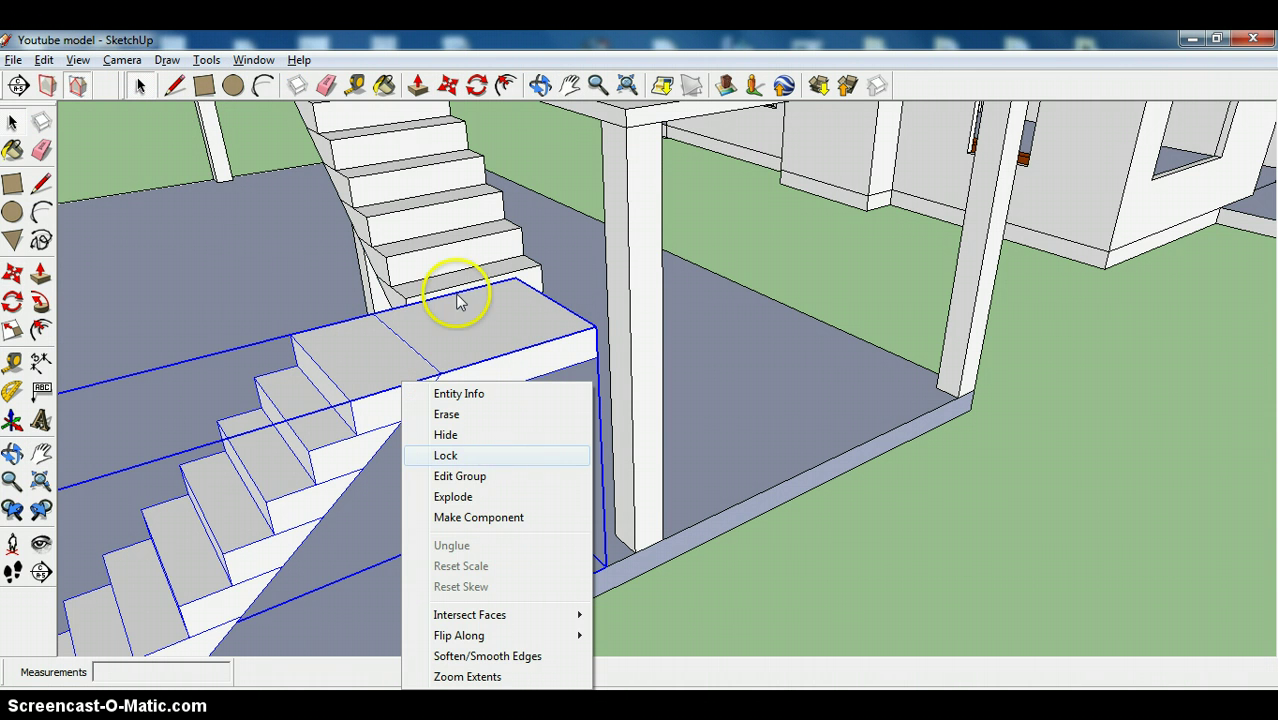
{"action": "left_click", "coordinate": [449, 86]}
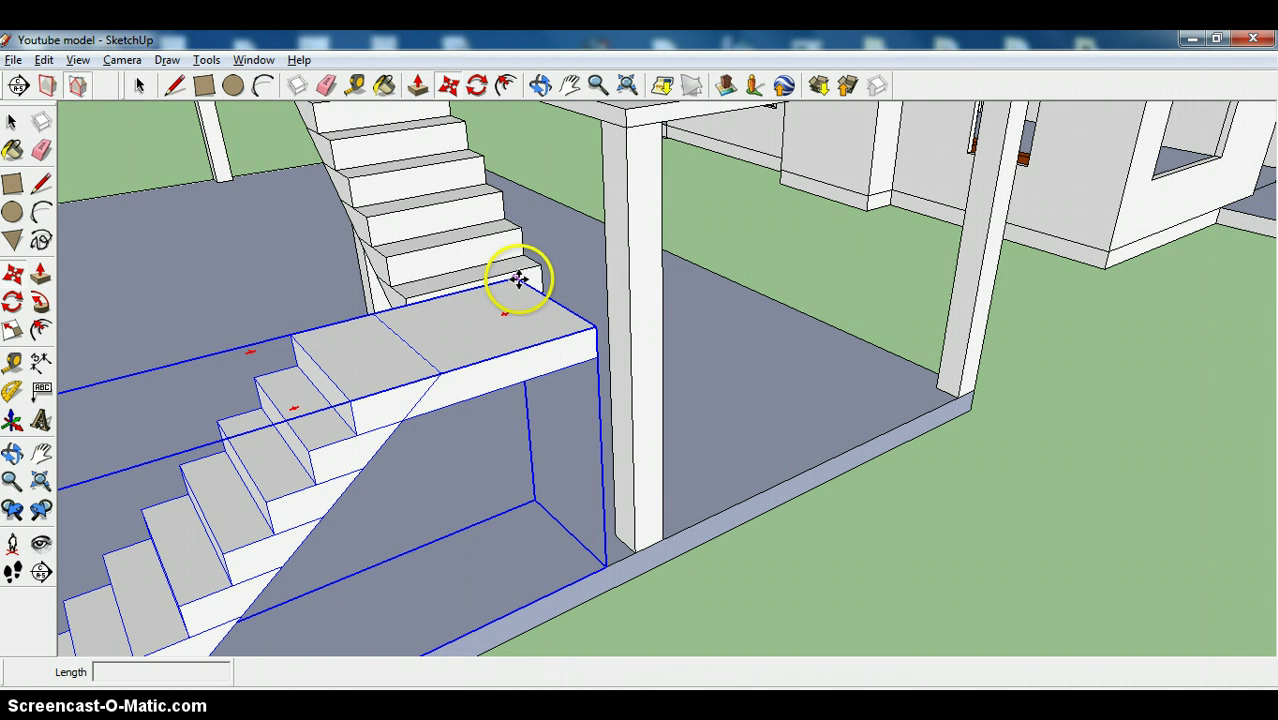
{"action": "left_click", "coordinate": [516, 280]}
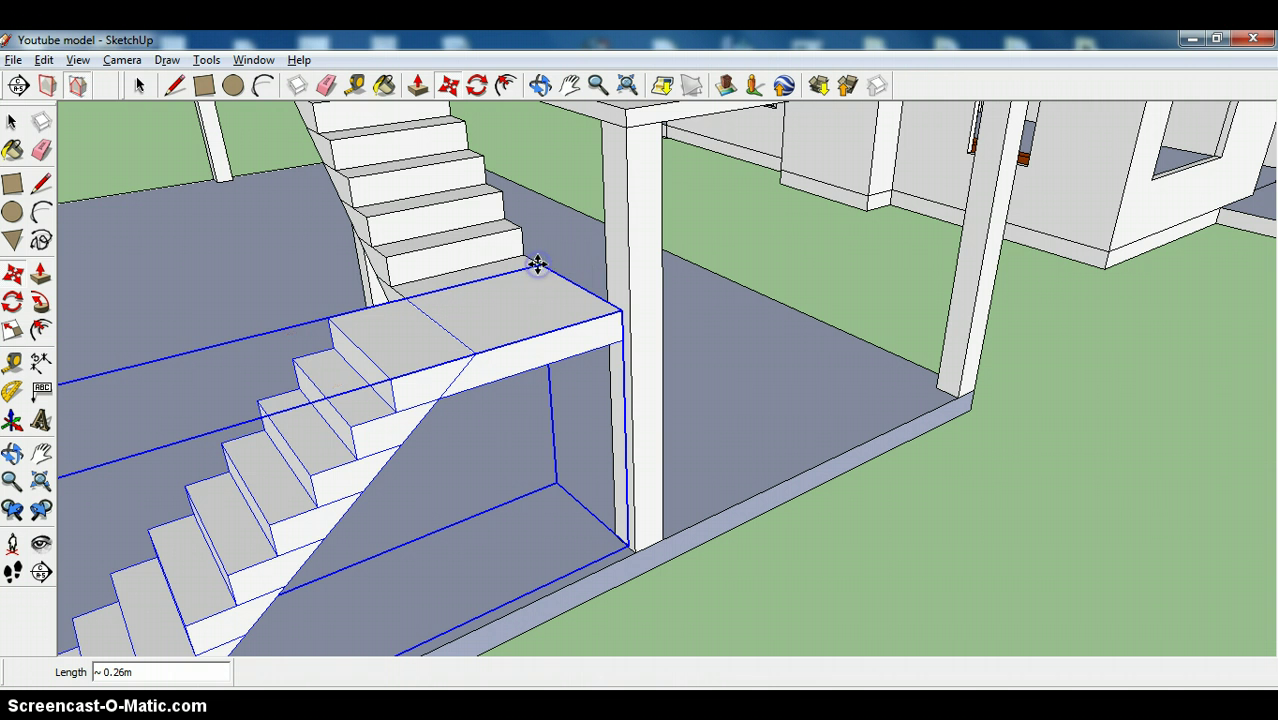
{"action": "left_click", "coordinate": [537, 263]}
{"action": "left_click", "coordinate": [145, 86]}
{"action": "left_click", "coordinate": [1037, 521]}
Open the lower staircase group with its landing for editing
{"action": "scroll", "coordinate": [1030, 512], "scroll_direction": "down", "scroll_amount": 5}
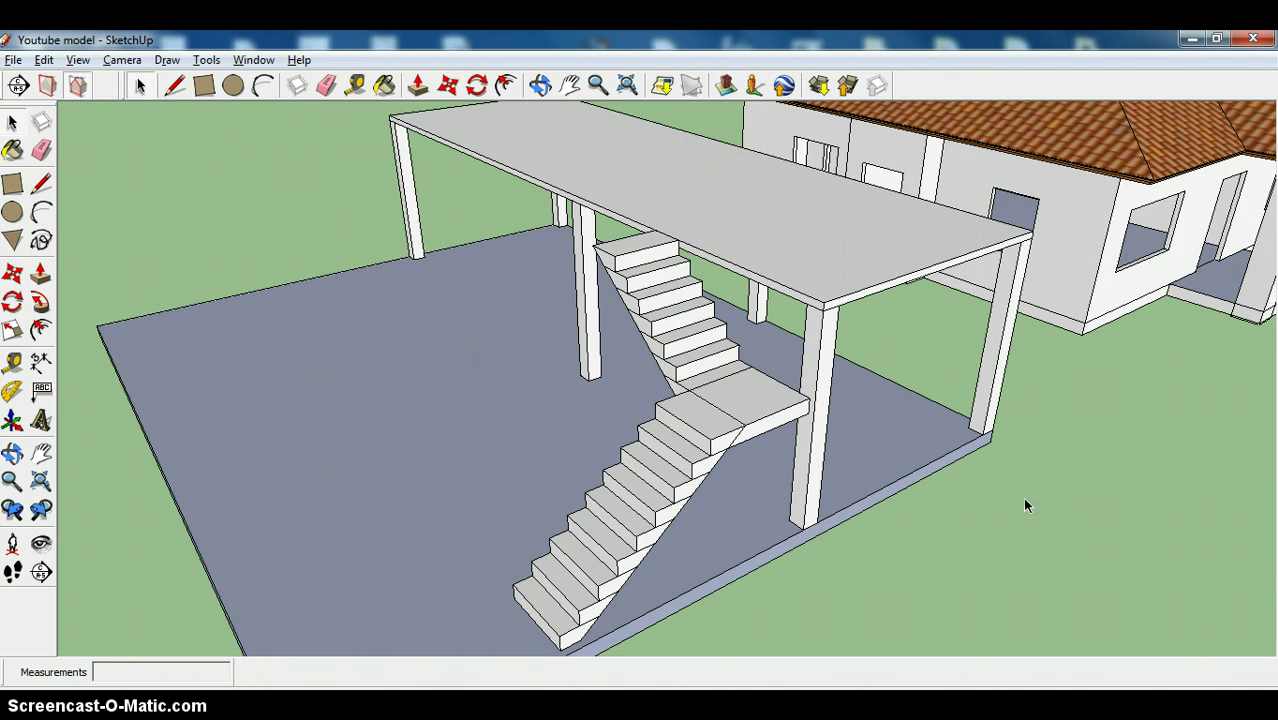
{"action": "scroll", "coordinate": [1025, 496], "scroll_direction": "down", "scroll_amount": 1}
{"action": "scroll", "coordinate": [988, 496], "scroll_direction": "up", "scroll_amount": 5}
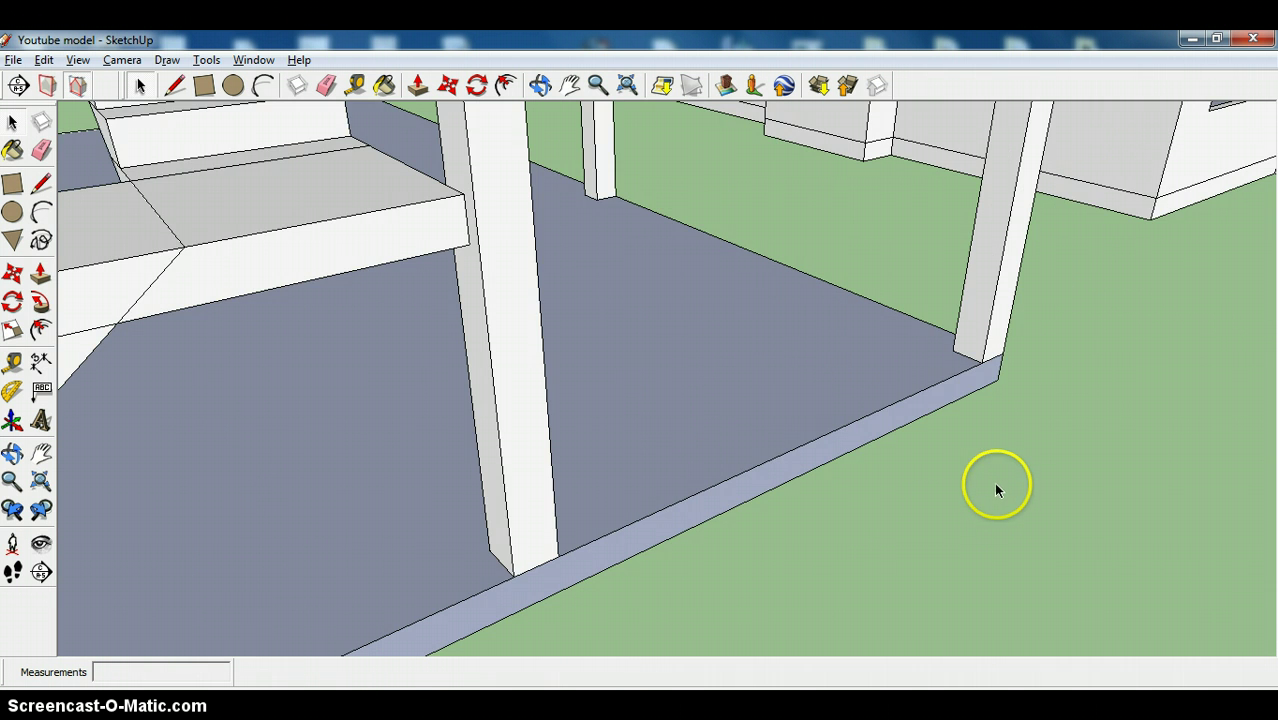
{"action": "scroll", "coordinate": [1000, 482], "scroll_direction": "down", "scroll_amount": 3}
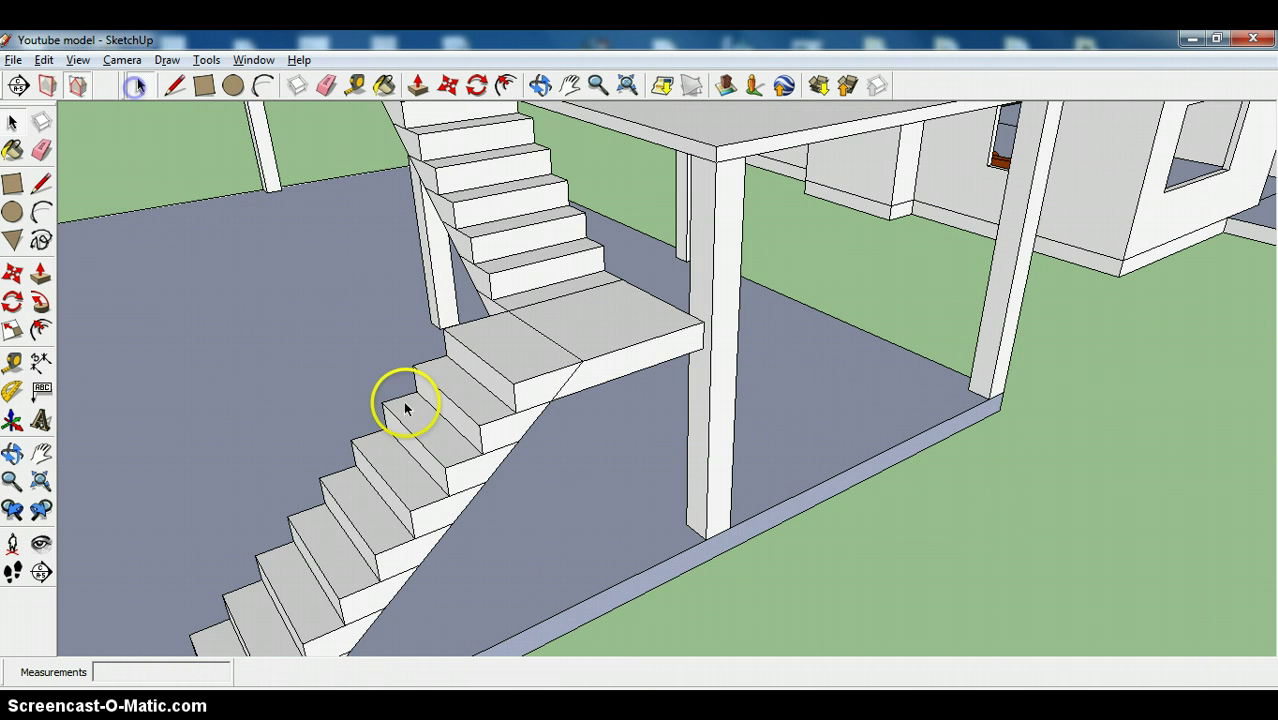
{"action": "left_click", "coordinate": [494, 458]}
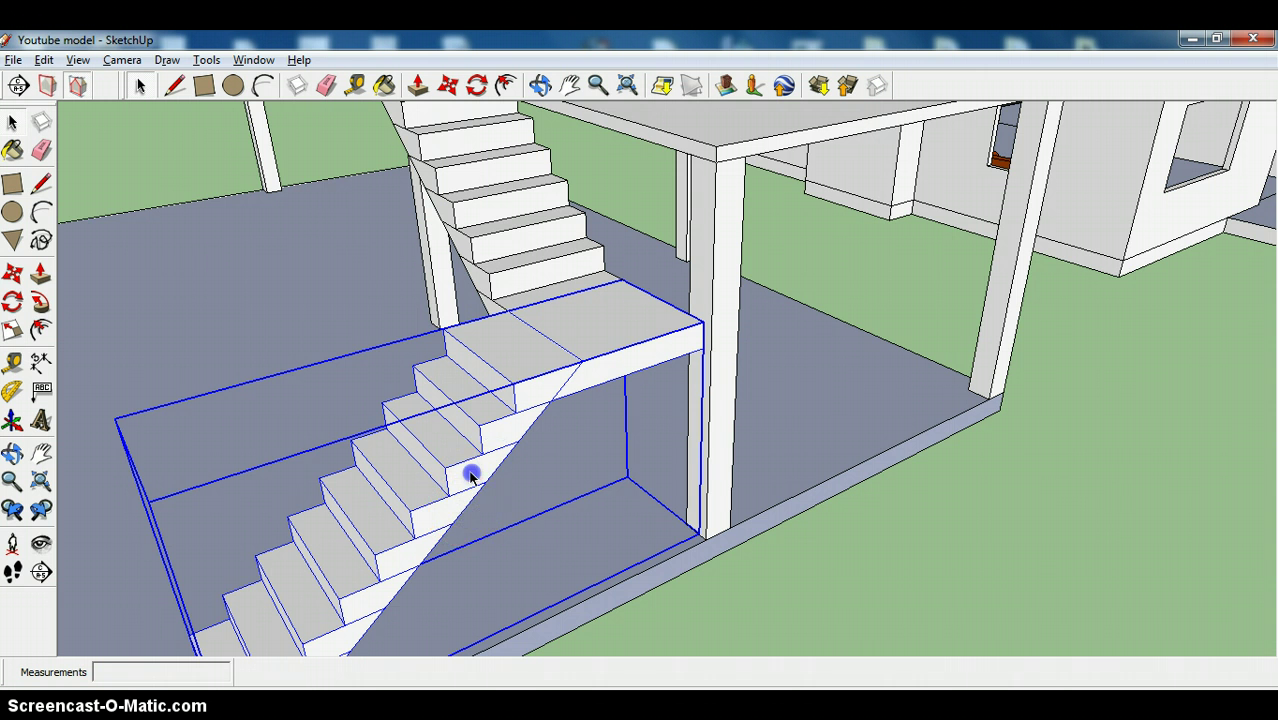
{"action": "double_click", "coordinate": [477, 478]}
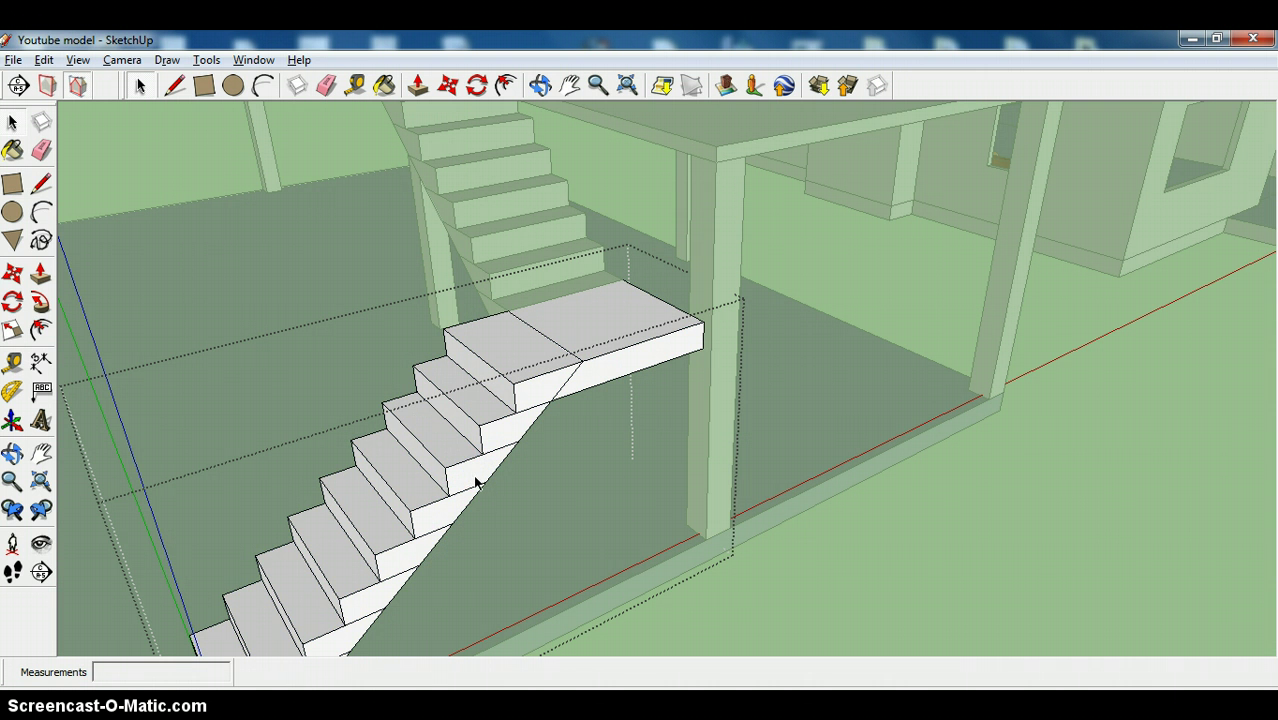
Erase the seam lines between the steps and at the landing on the lower flight's outer side
{"action": "left_click", "coordinate": [321, 86]}
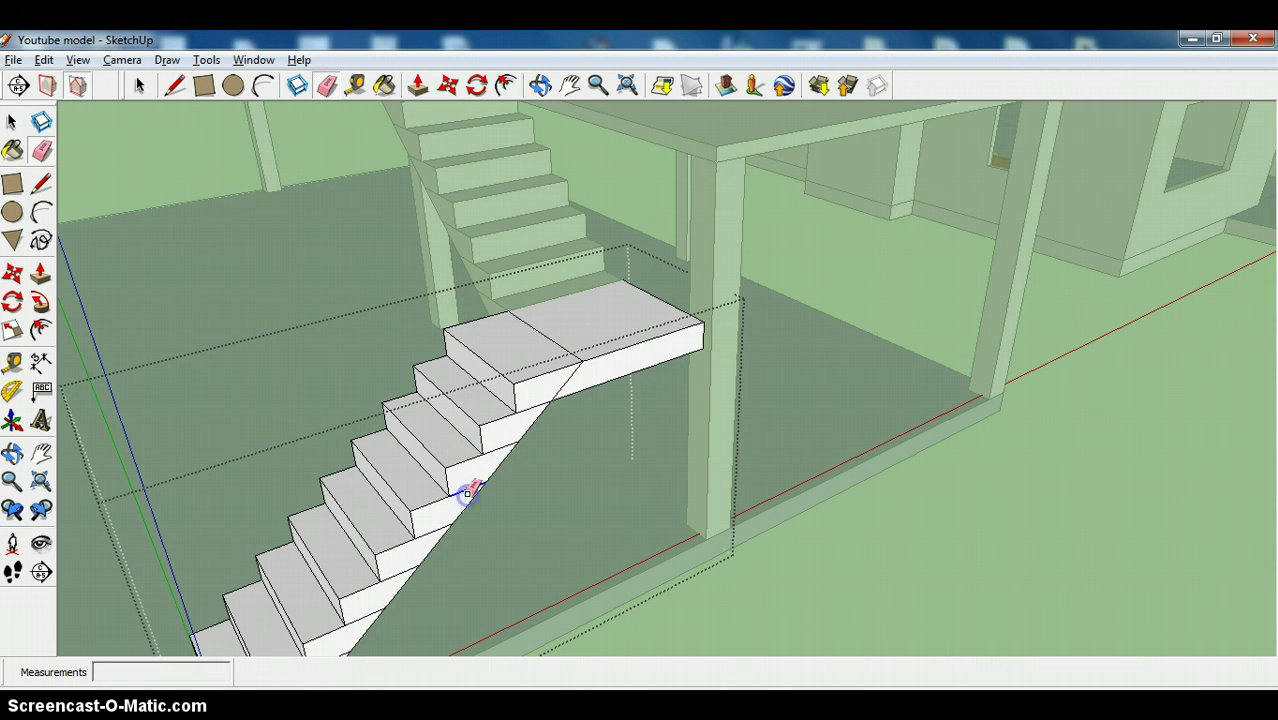
{"action": "left_click", "coordinate": [525, 413]}
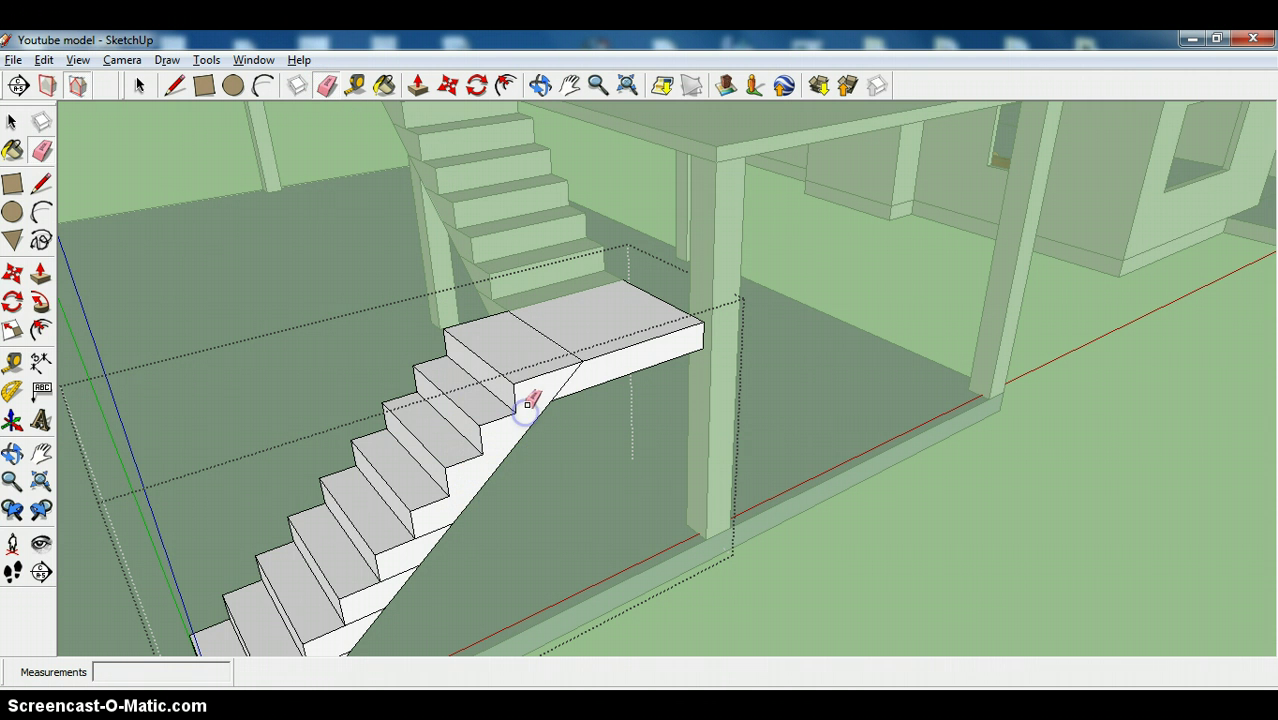
{"action": "mouse_move", "coordinate": [545, 409]}
{"action": "left_mouse_down"}
{"action": "mouse_move", "coordinate": [530, 329]}
{"action": "mouse_move", "coordinate": [491, 491]}
{"action": "mouse_move", "coordinate": [573, 376]}
{"action": "mouse_move", "coordinate": [422, 536]}
{"action": "mouse_move", "coordinate": [447, 518]}
{"action": "left_mouse_up"}
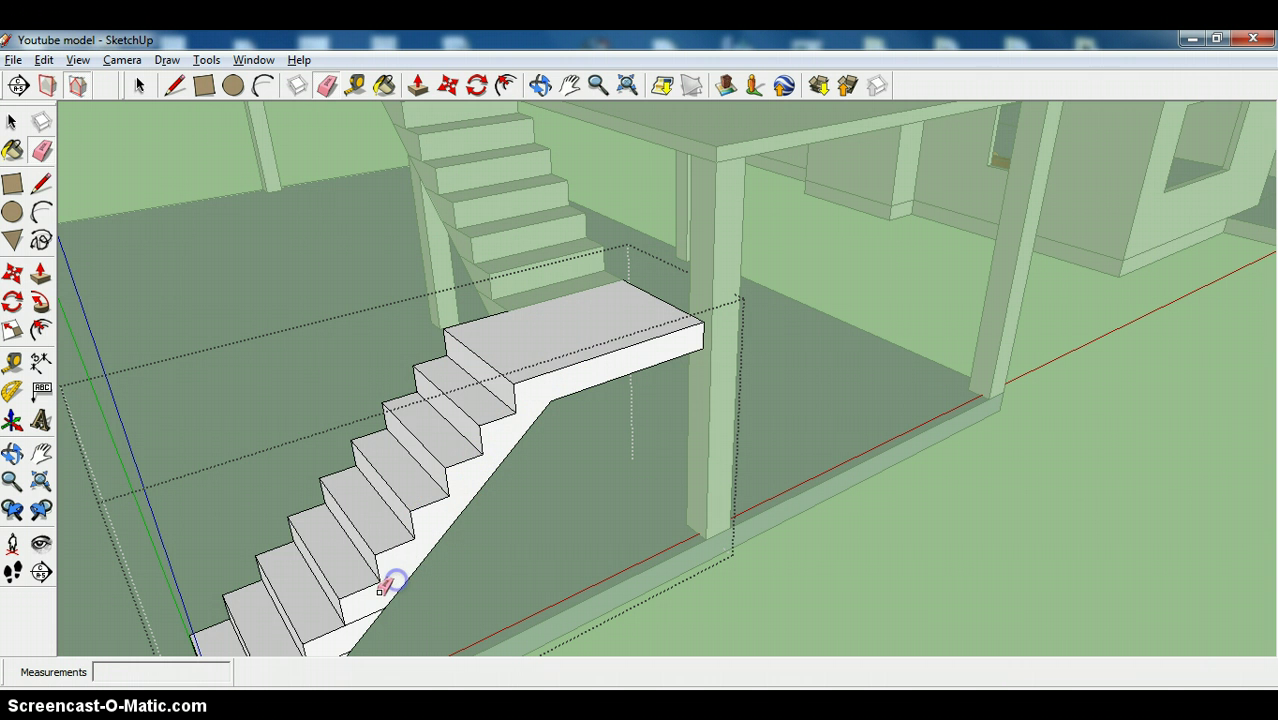
{"action": "left_click_drag", "start_coordinate": [380, 590], "coordinate": [362, 619]}
{"action": "scroll", "coordinate": [366, 612], "scroll_direction": "down", "scroll_amount": 4}
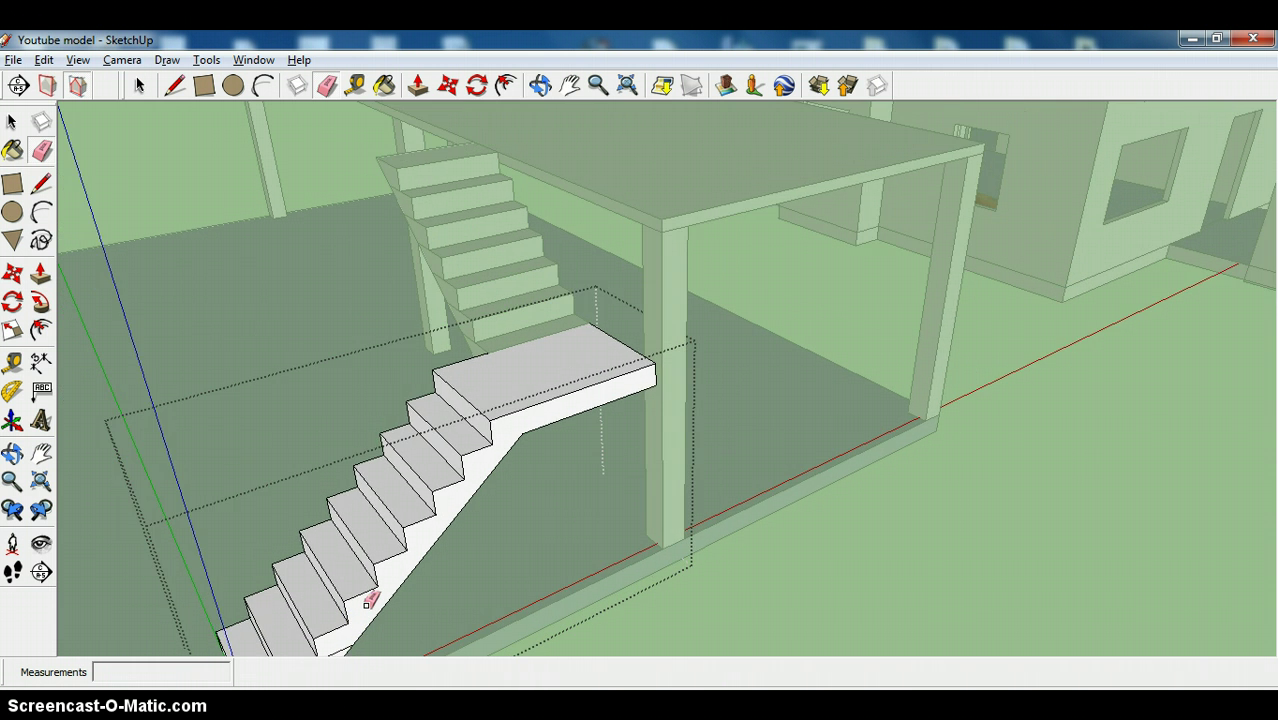
{"action": "left_click_drag", "start_coordinate": [335, 645], "coordinate": [338, 650]}
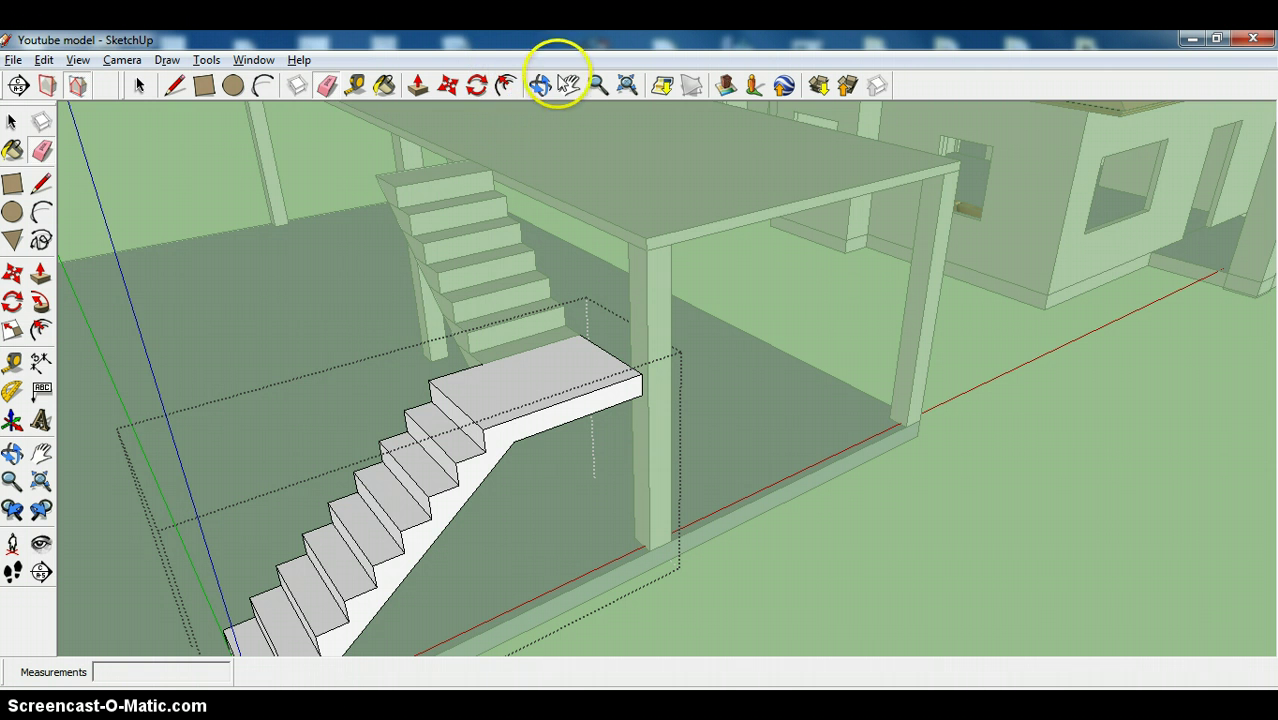
Erase the remaining seam line above the lower flight's bottom step and close the staircase group
{"action": "left_click", "coordinate": [578, 85]}
{"action": "left_click_drag", "start_coordinate": [542, 448], "coordinate": [599, 285]}
{"action": "left_click", "coordinate": [414, 408]}
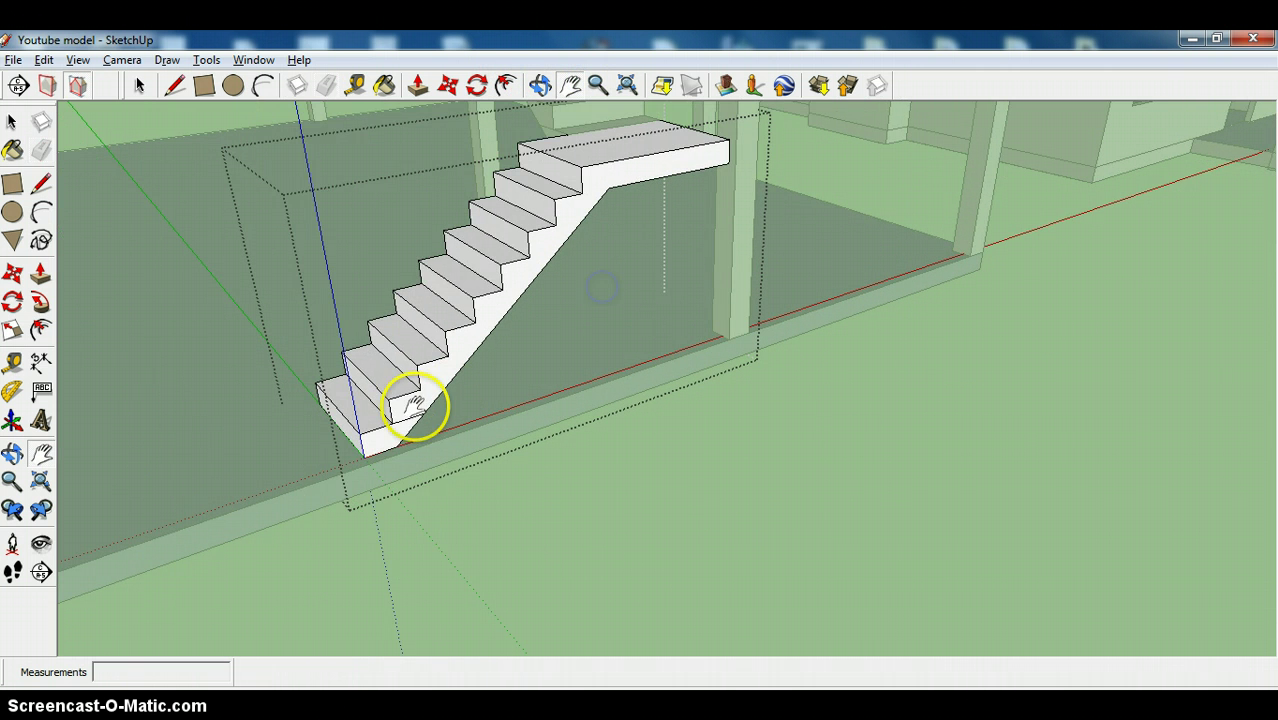
{"action": "left_click", "coordinate": [288, 198]}
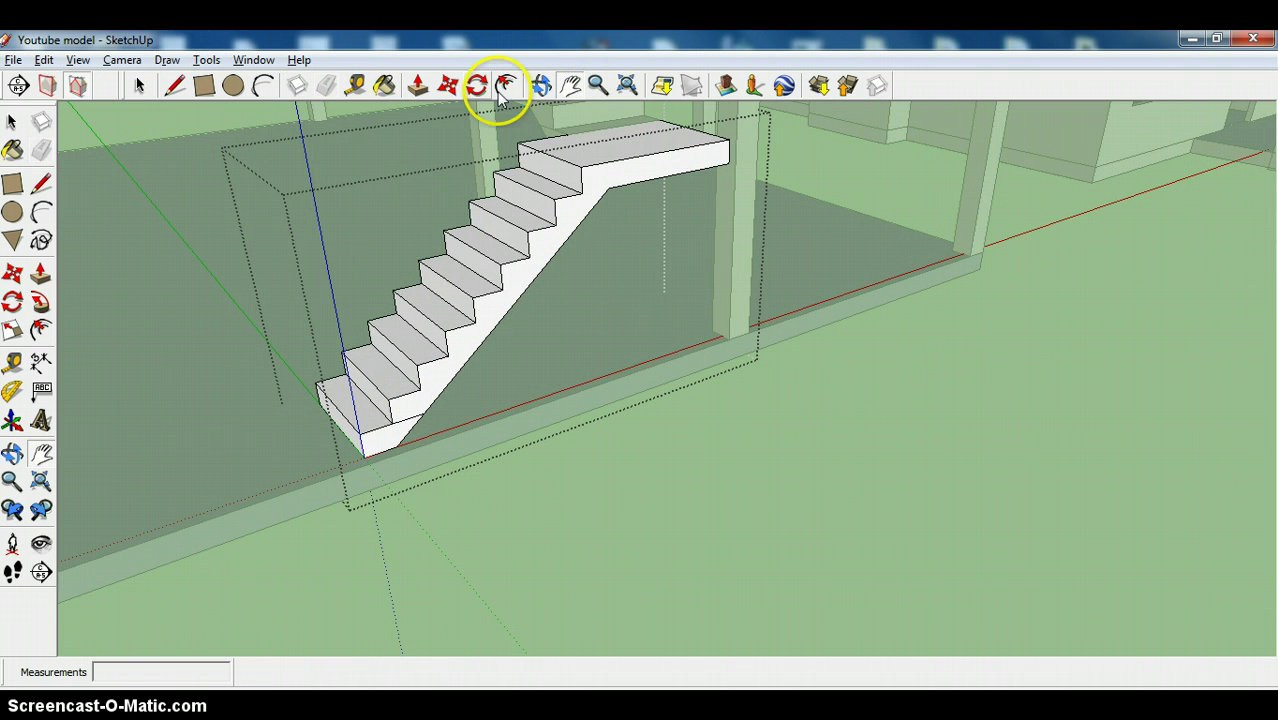
{"action": "left_click", "coordinate": [326, 85]}
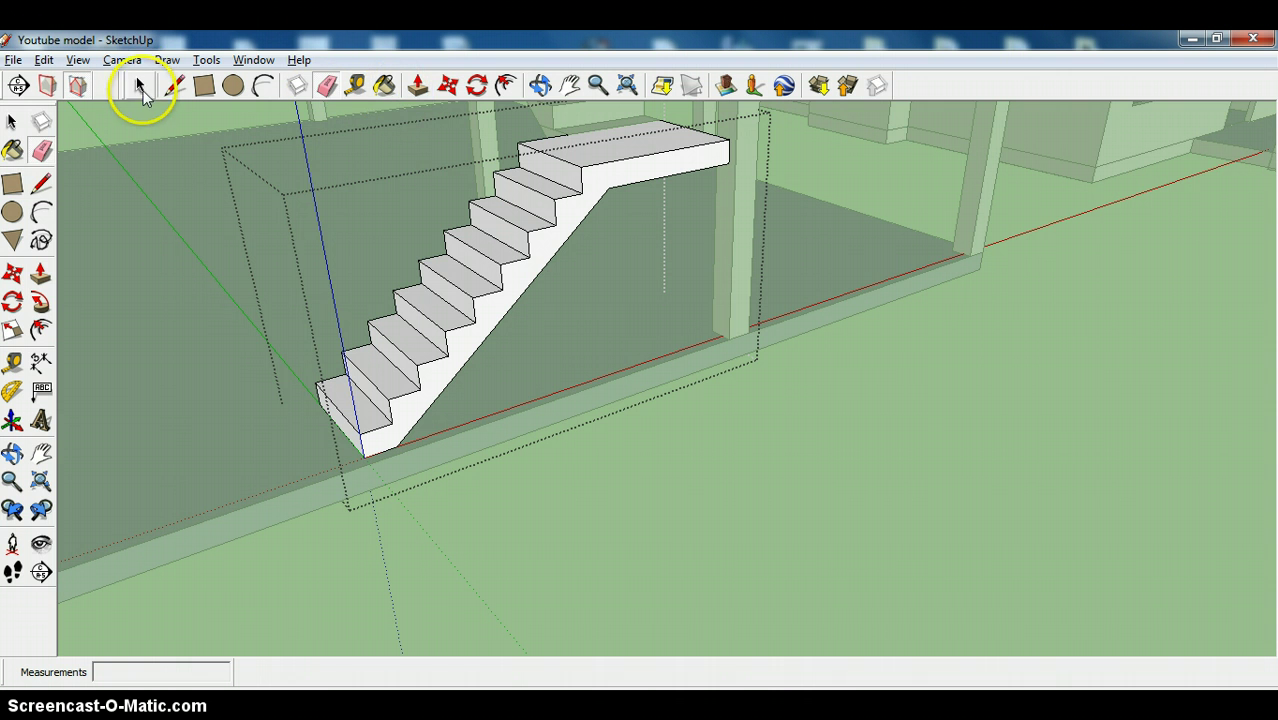
{"action": "left_click", "coordinate": [140, 87]}
{"action": "left_click", "coordinate": [679, 366]}
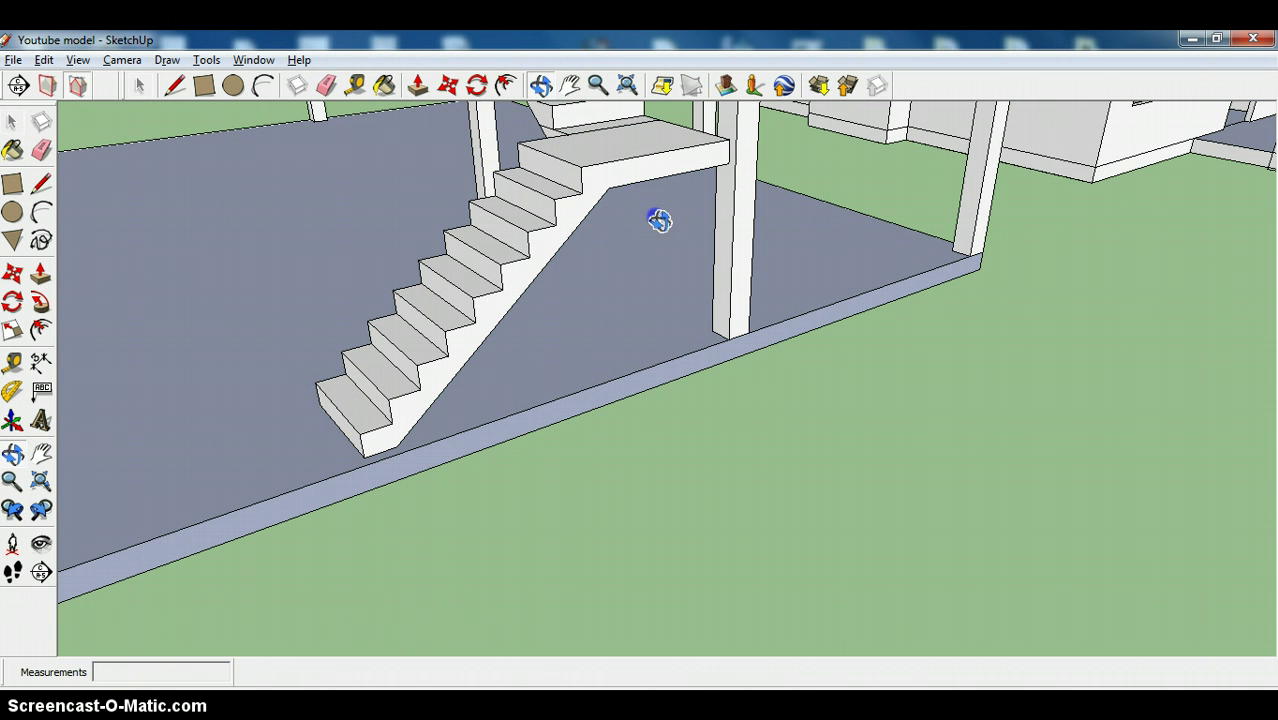
Erase the seam lines between the steps on the upper flight's side that faces the open floor
{"action": "left_click_drag", "start_coordinate": [659, 220], "coordinate": [1225, 304]}
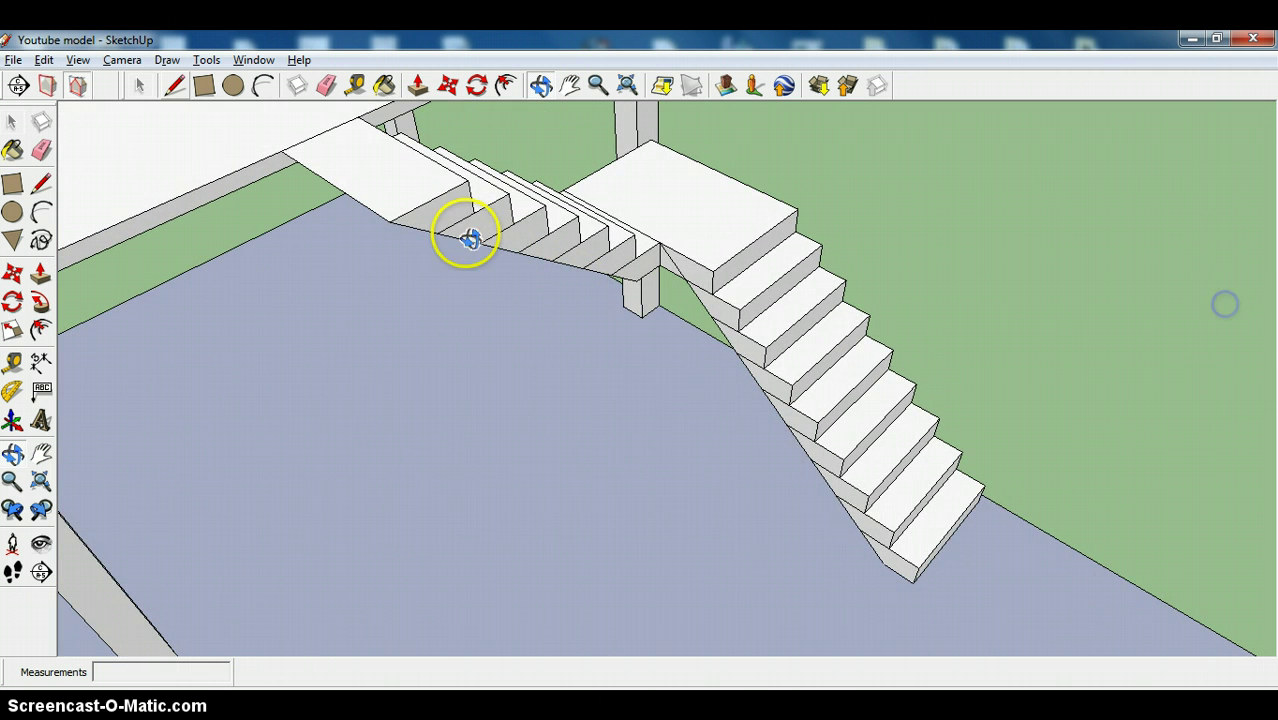
{"action": "left_click", "coordinate": [140, 86]}
{"action": "left_click", "coordinate": [436, 214]}
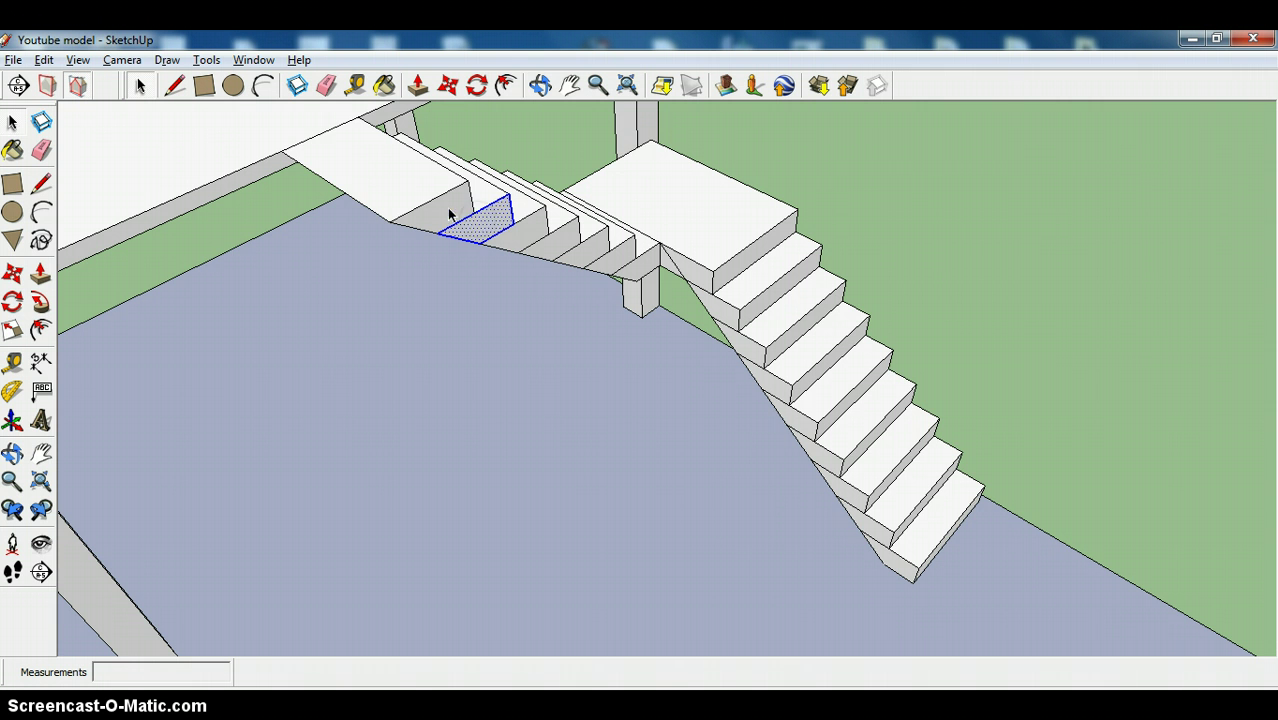
{"action": "left_click", "coordinate": [448, 208]}
{"action": "left_click", "coordinate": [381, 186]}
{"action": "left_click", "coordinate": [495, 283]}
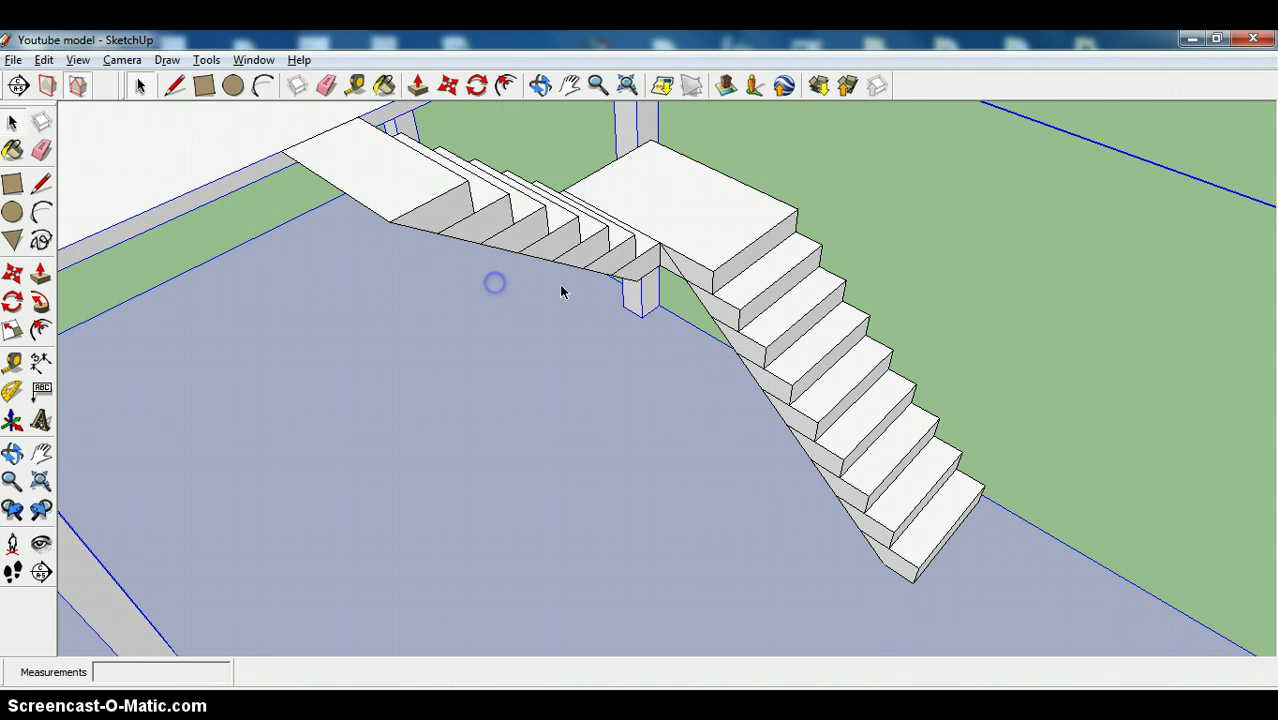
{"action": "left_click", "coordinate": [582, 266]}
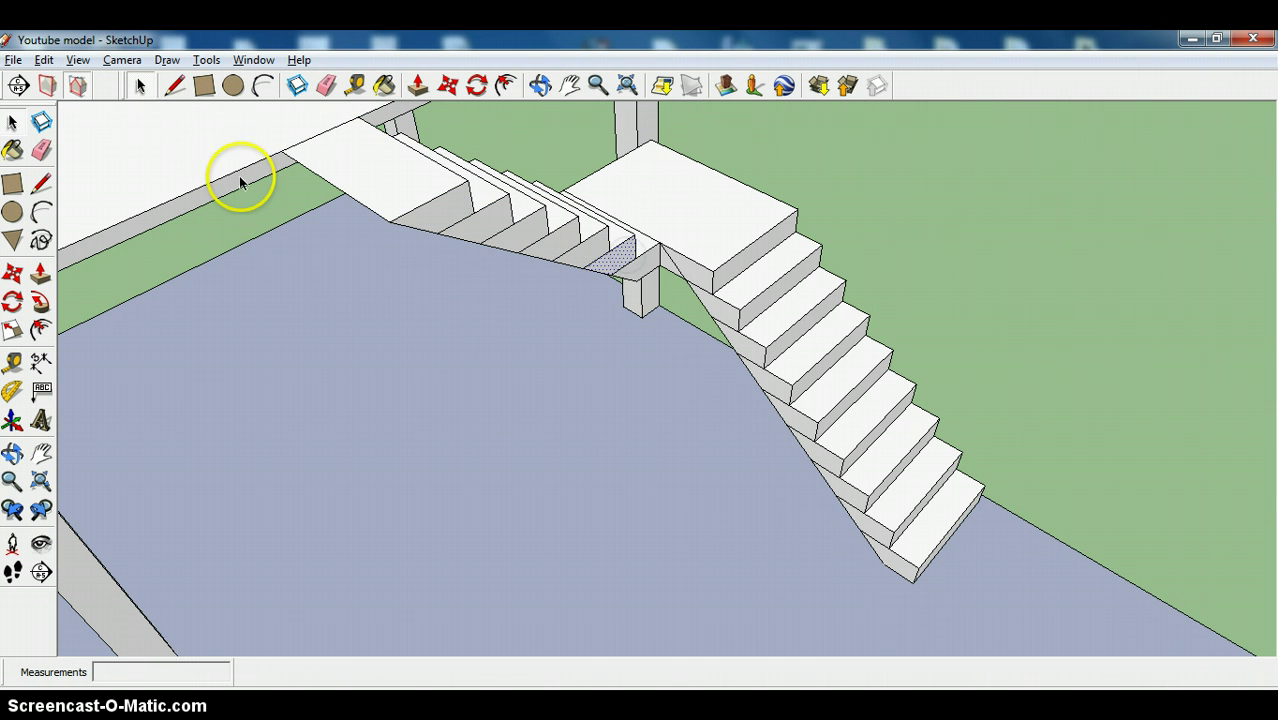
{"action": "left_click", "coordinate": [326, 86]}
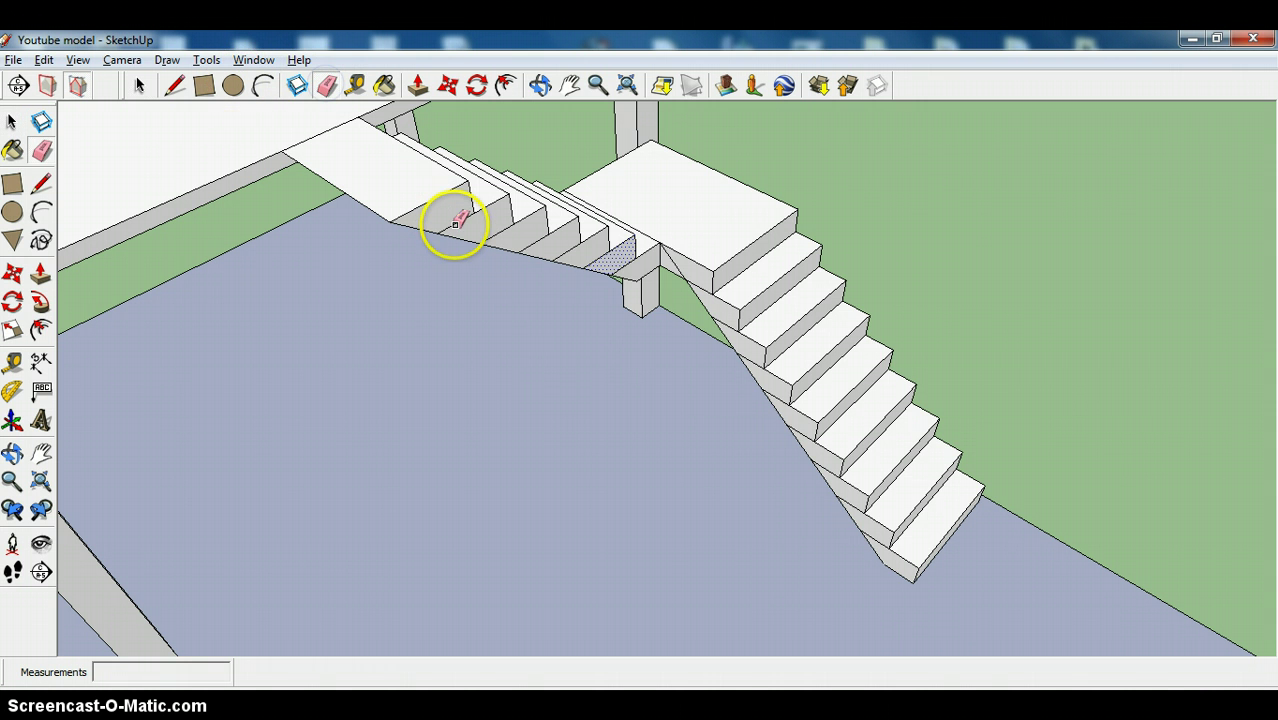
{"action": "left_click", "coordinate": [540, 242]}
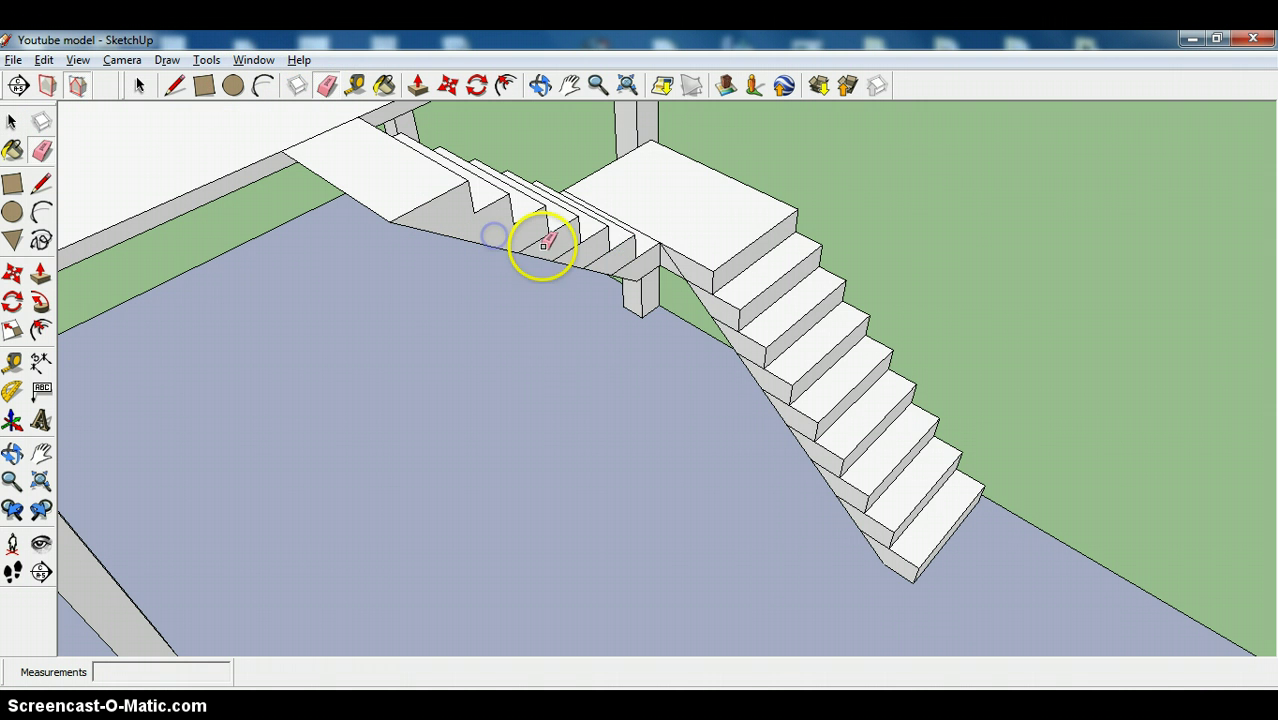
{"action": "left_click", "coordinate": [575, 253]}
{"action": "left_click", "coordinate": [614, 263]}
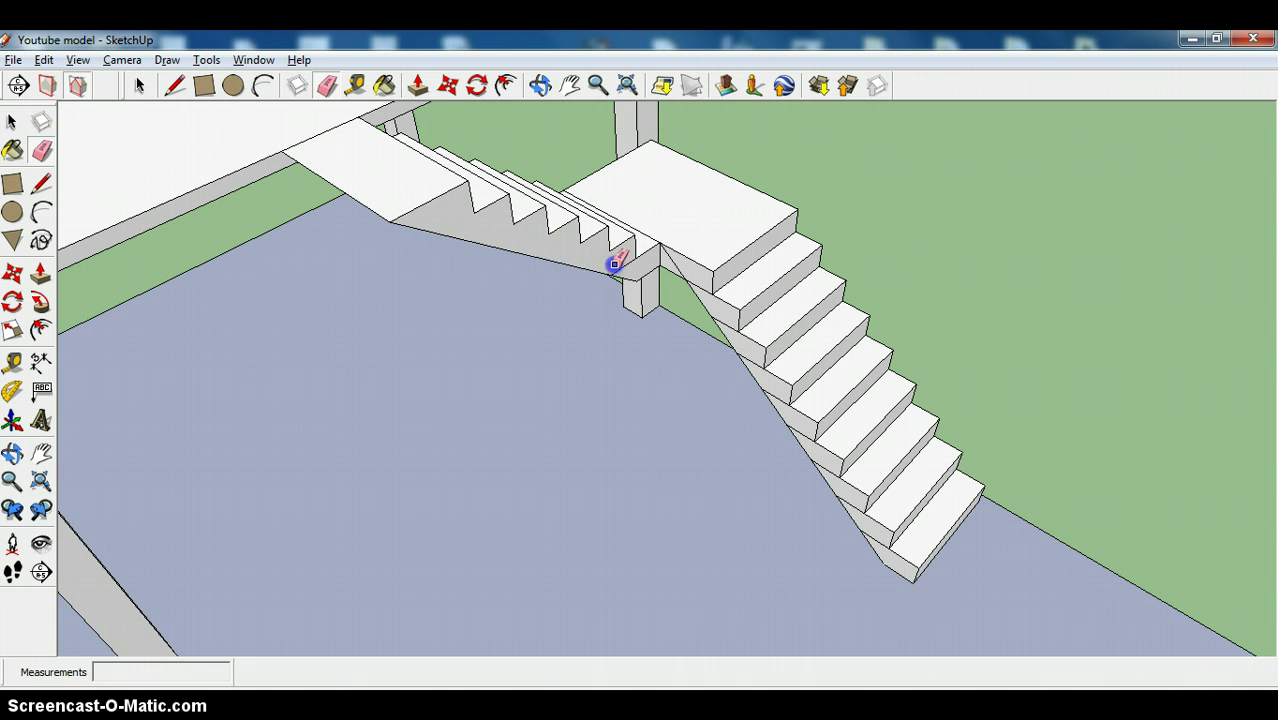
{"action": "left_click", "coordinate": [602, 306]}
{"action": "left_click", "coordinate": [622, 296]}
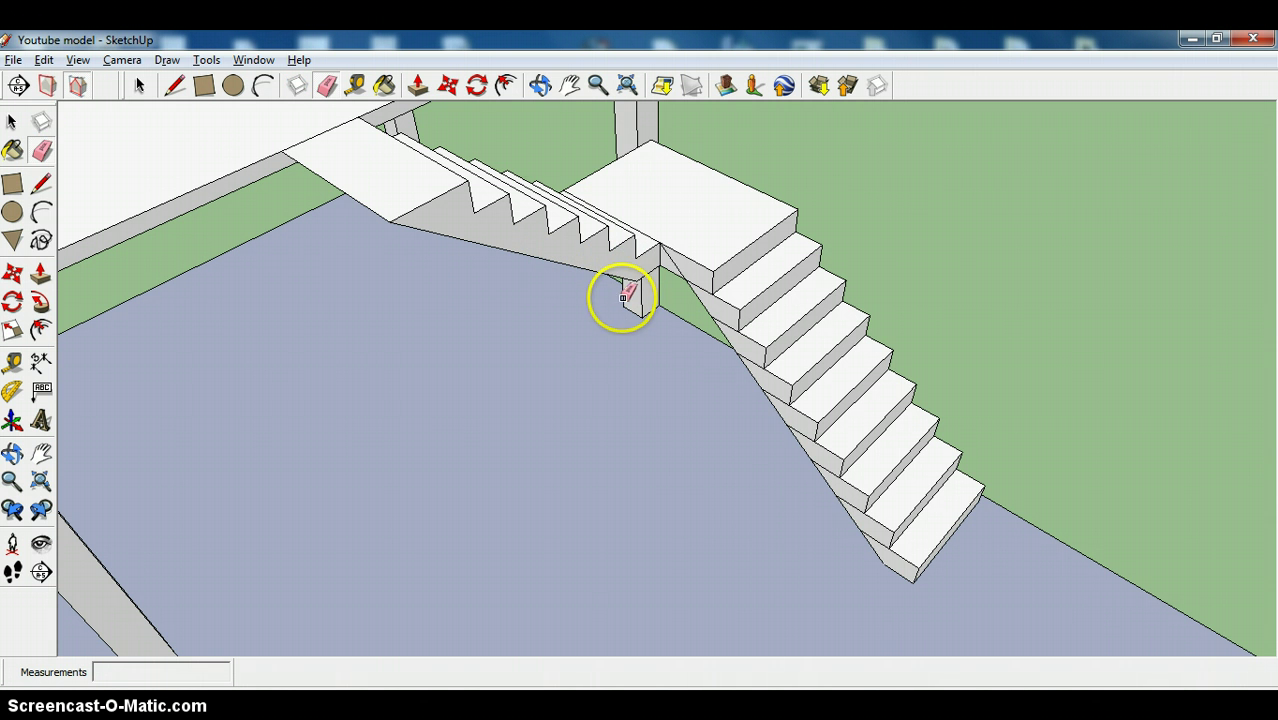
Try to erase the seam line beside the landing on the closed lower staircase group, and undo the erasure
{"action": "left_click", "coordinate": [554, 88]}
{"action": "left_click_drag", "start_coordinate": [528, 178], "coordinate": [491, 362]}
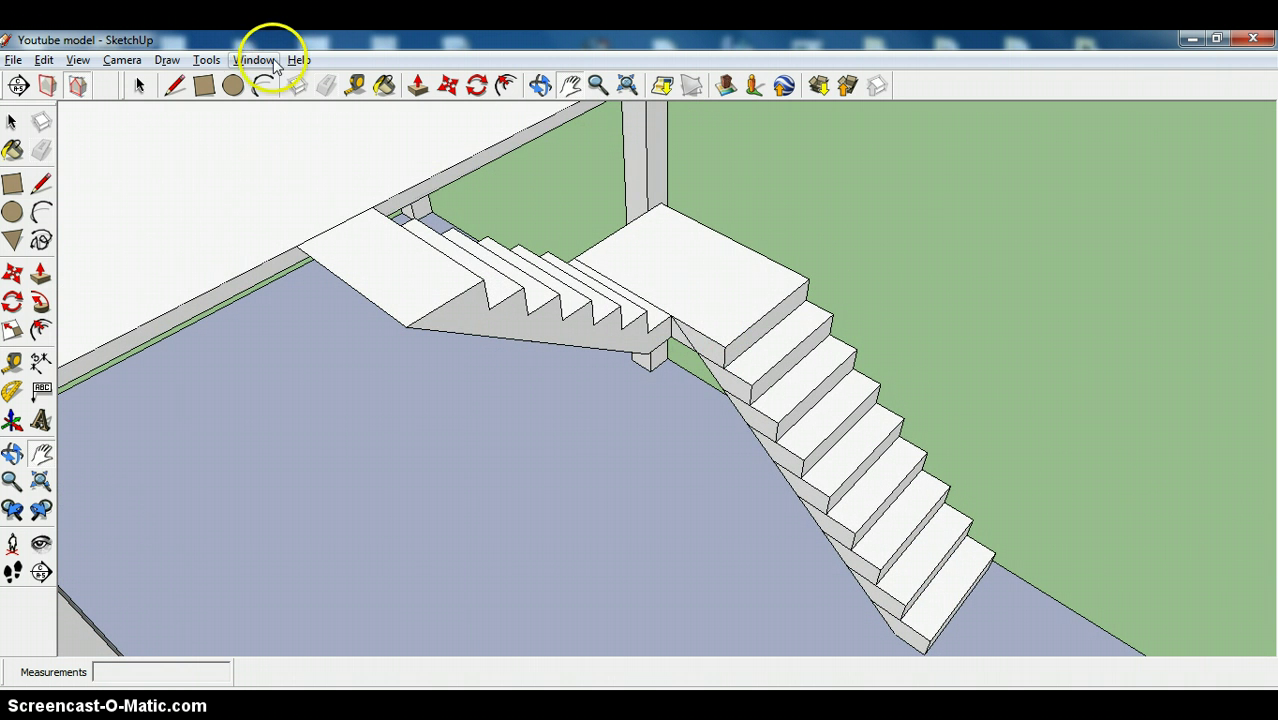
{"action": "left_click", "coordinate": [326, 90]}
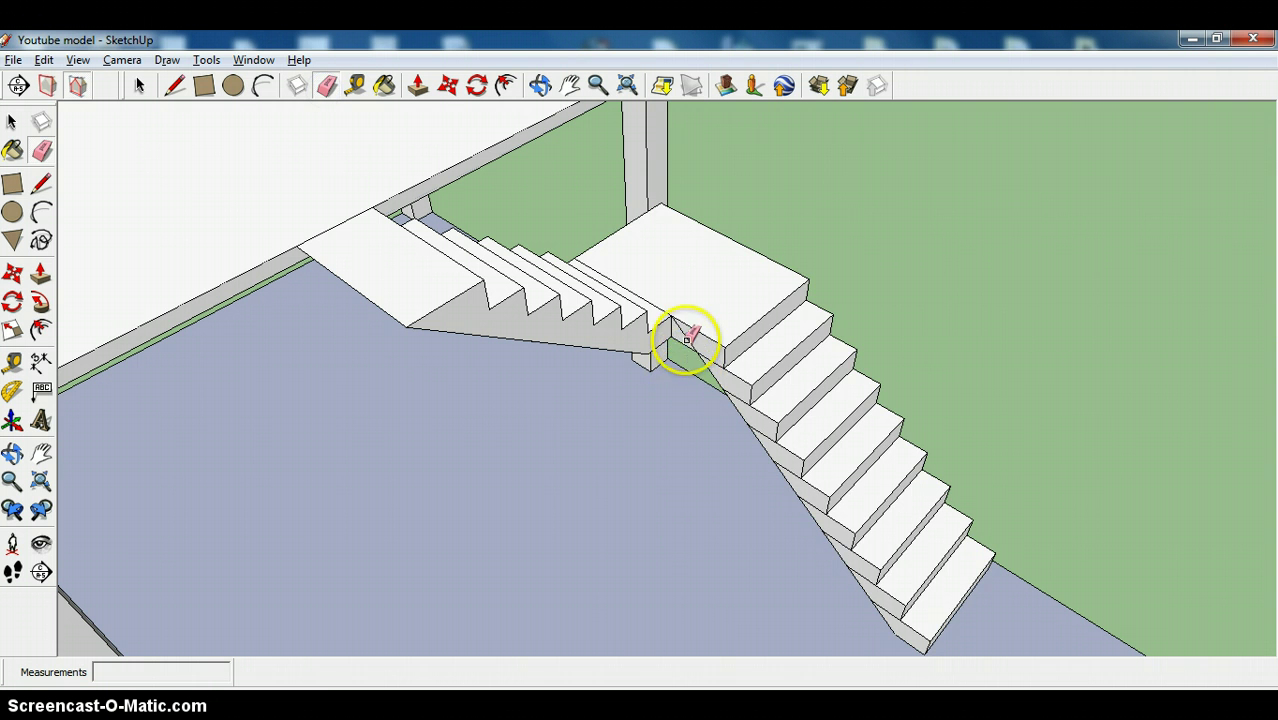
{"action": "left_click", "coordinate": [688, 338]}
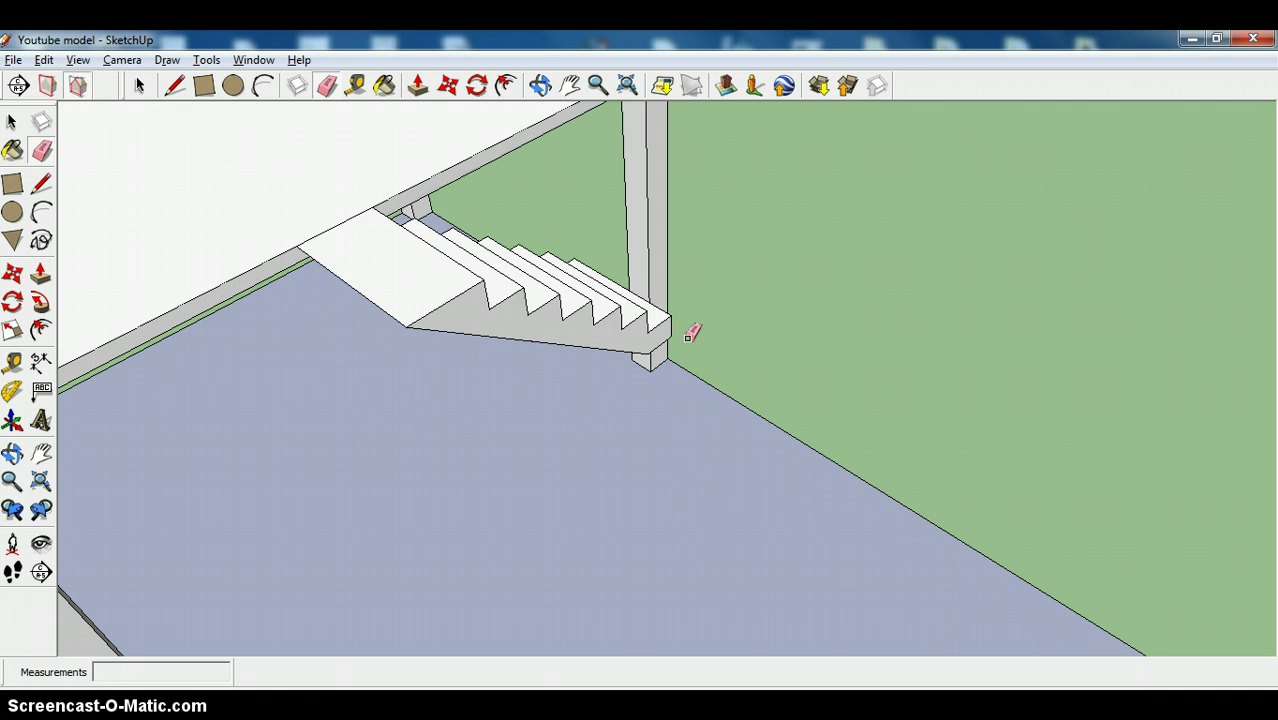
{"action": "key", "text": "ctrl+z"}
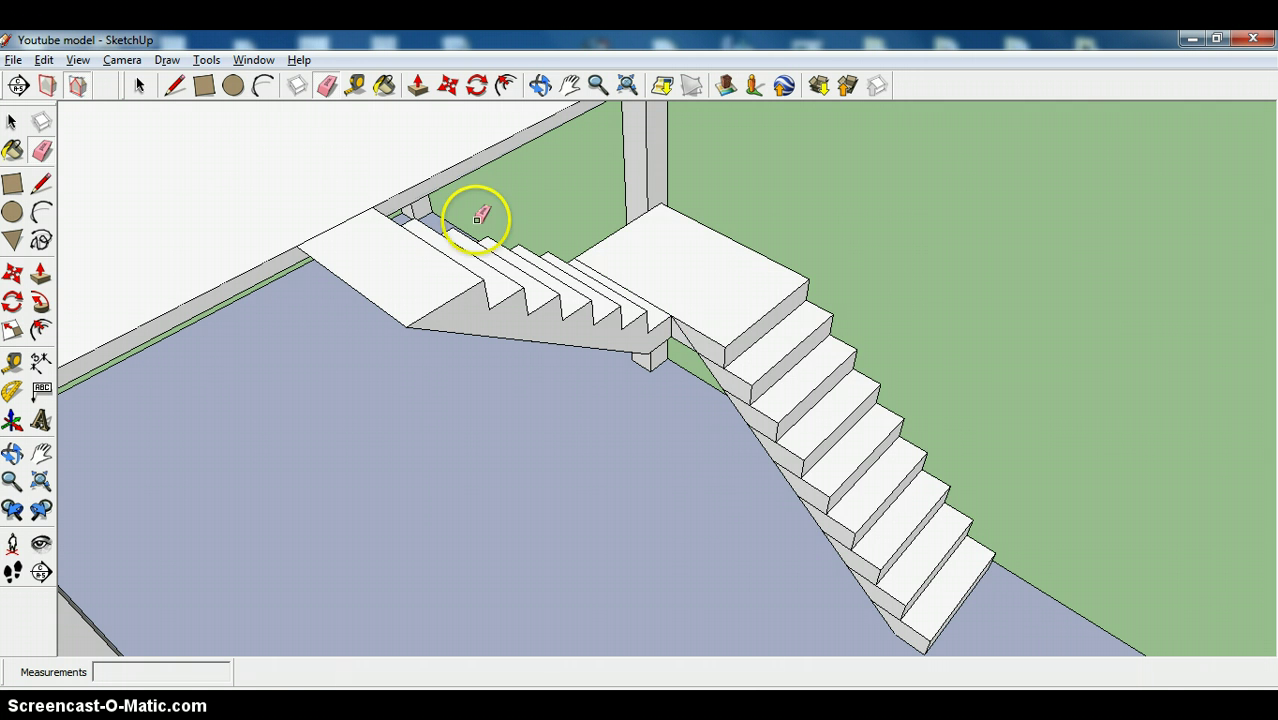
Try to open the lower staircase group for editing its inner side, and close the group that was opened
{"action": "left_click", "coordinate": [139, 85]}
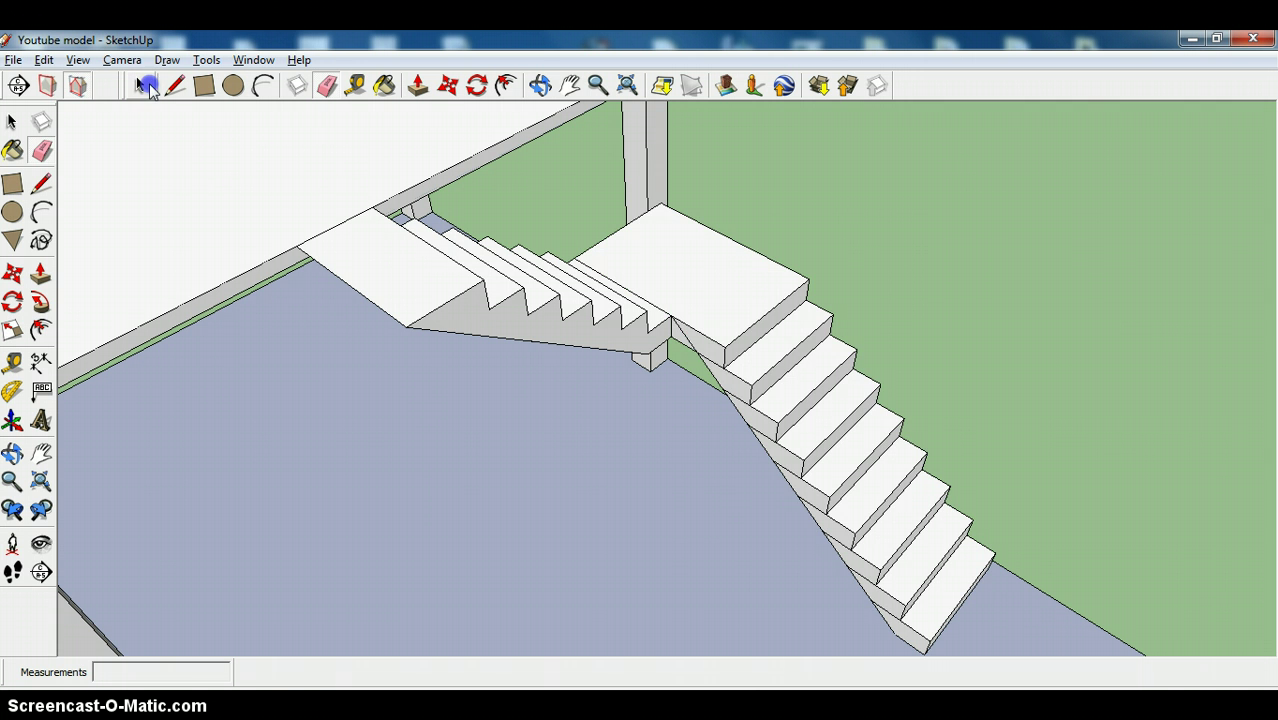
{"action": "left_click", "coordinate": [744, 339]}
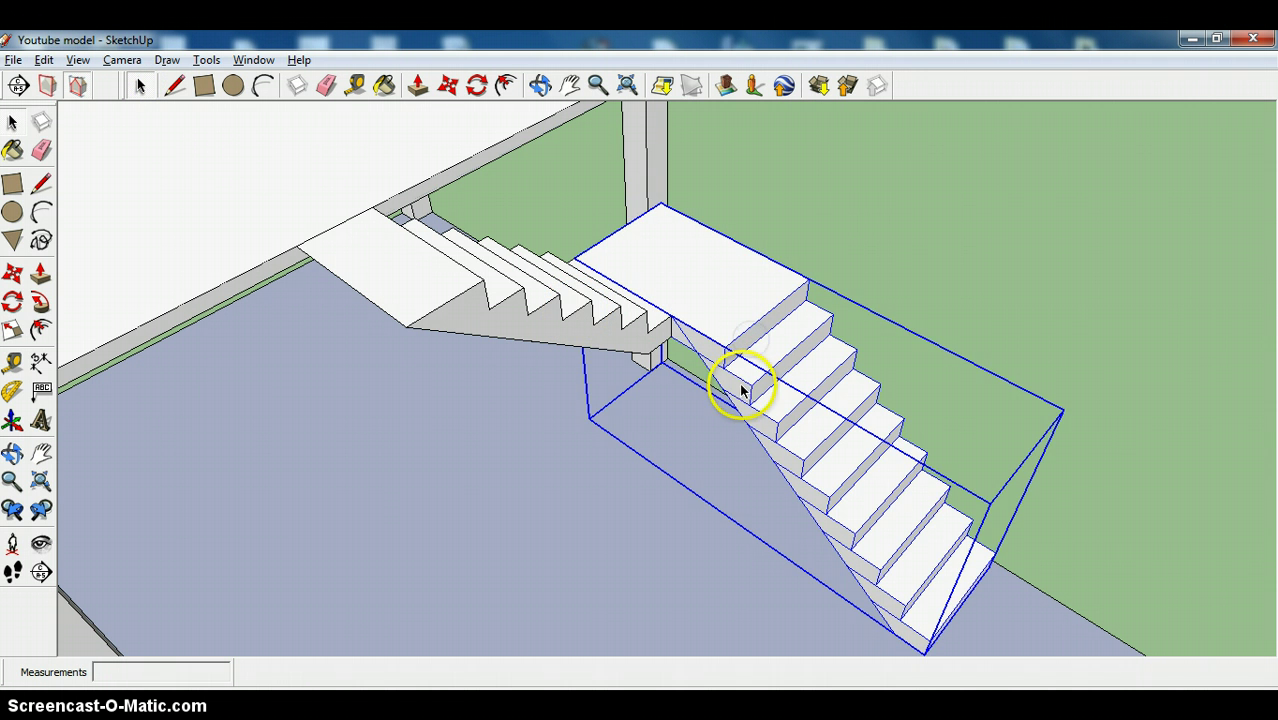
{"action": "double_click", "coordinate": [707, 403]}
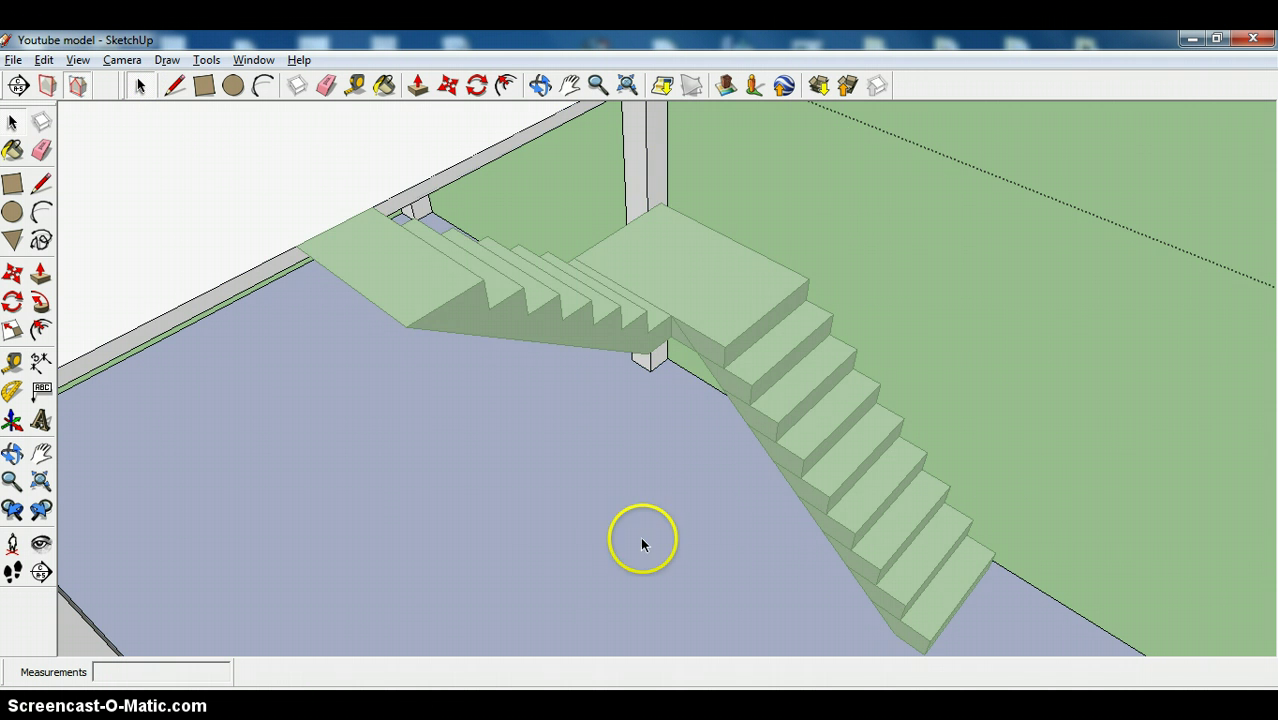
{"action": "left_click", "coordinate": [545, 87]}
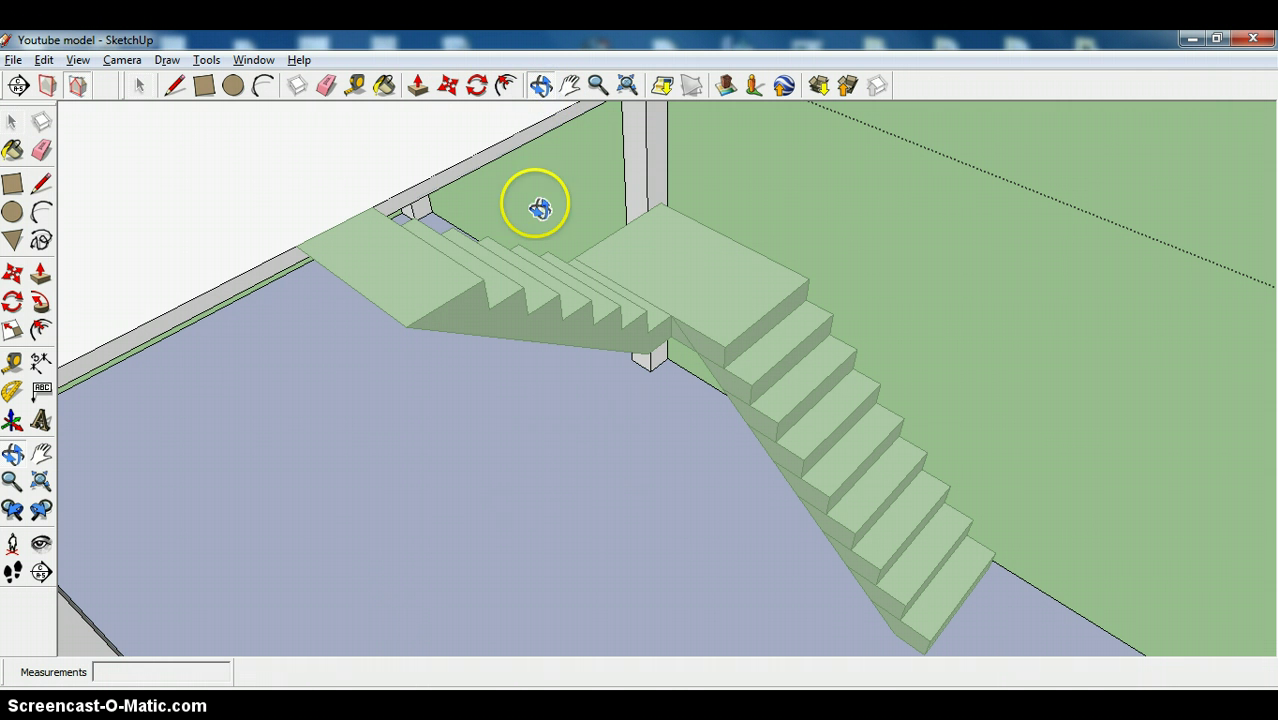
{"action": "left_click_drag", "start_coordinate": [540, 207], "coordinate": [530, 97]}
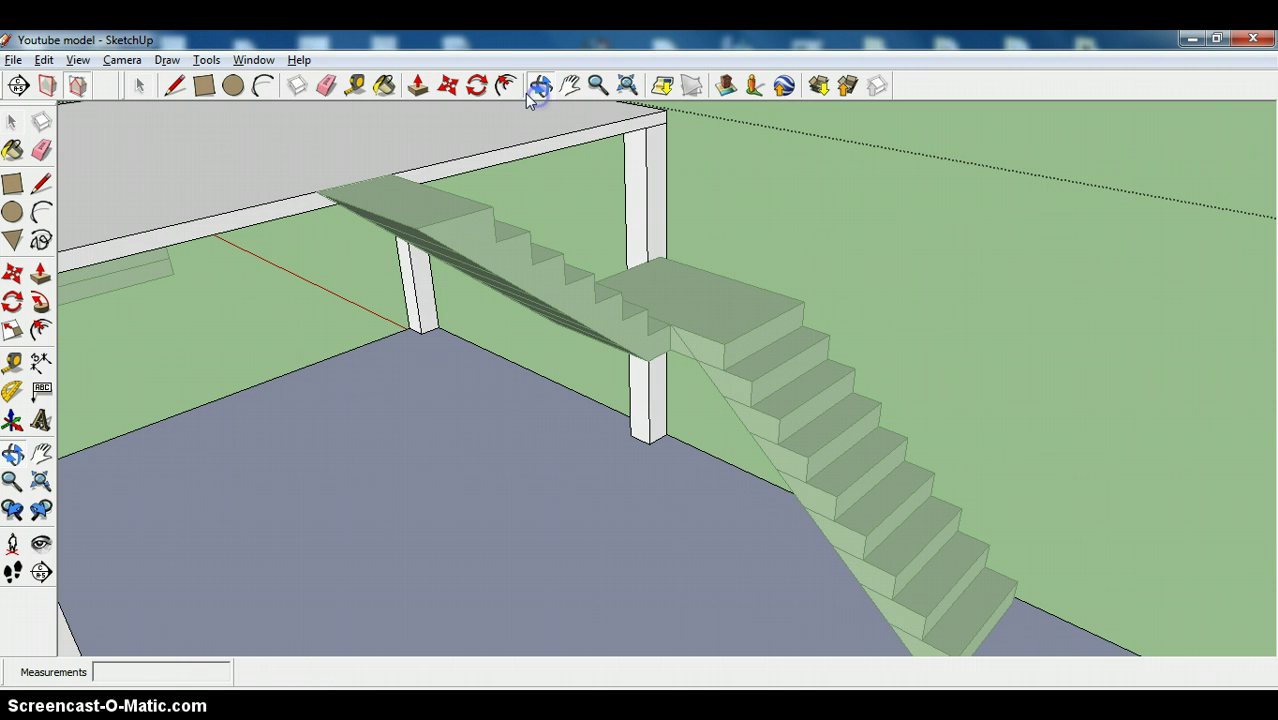
{"action": "left_click", "coordinate": [322, 87]}
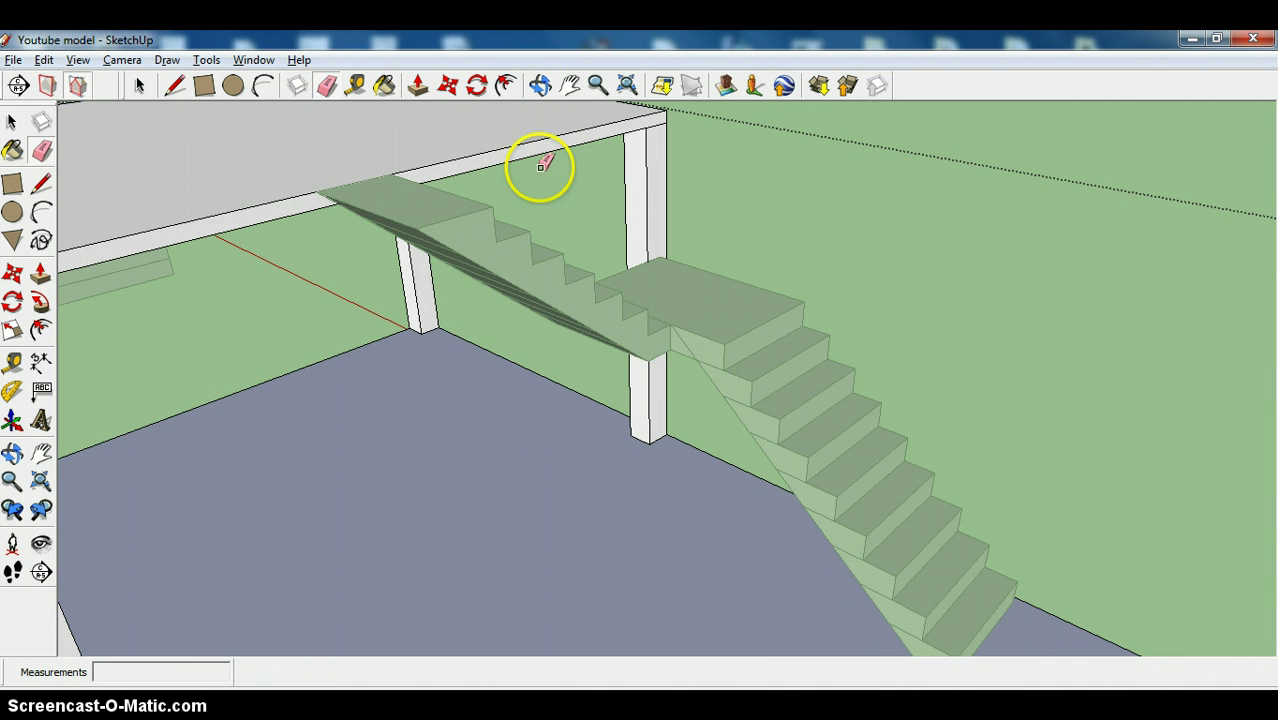
{"action": "left_click", "coordinate": [143, 88]}
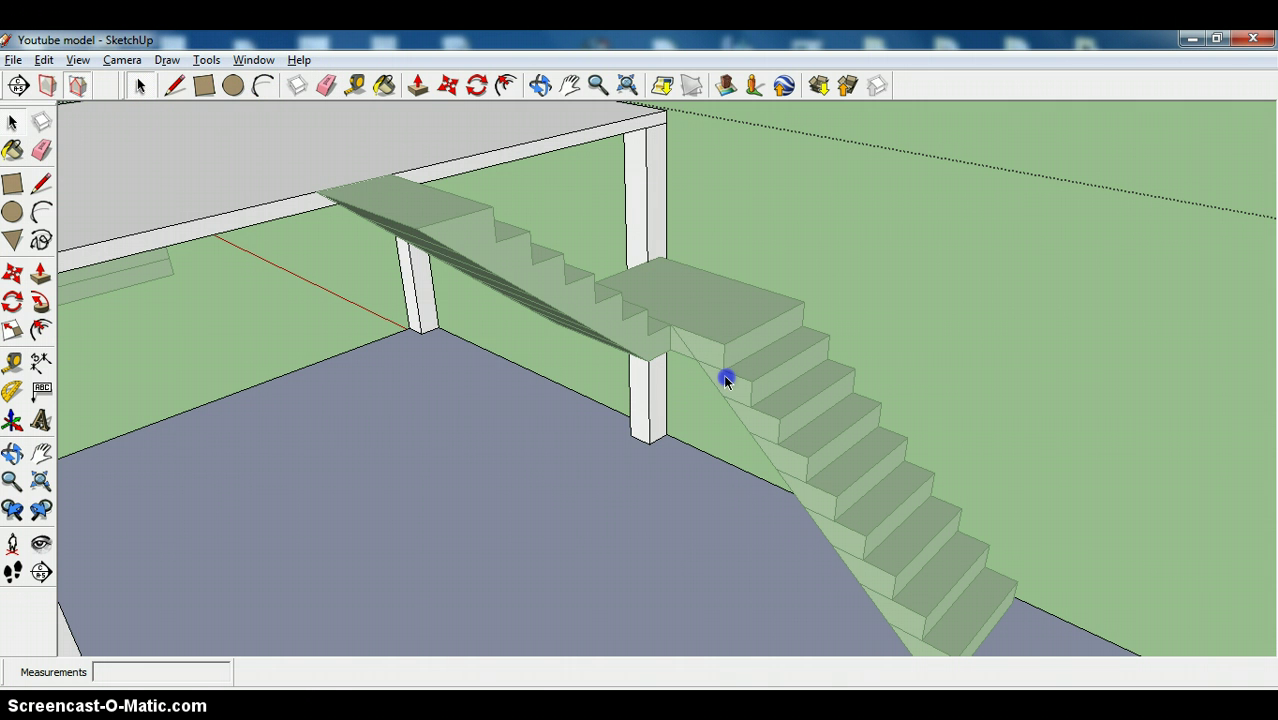
{"action": "left_click", "coordinate": [818, 252]}
{"action": "left_click", "coordinate": [971, 135]}
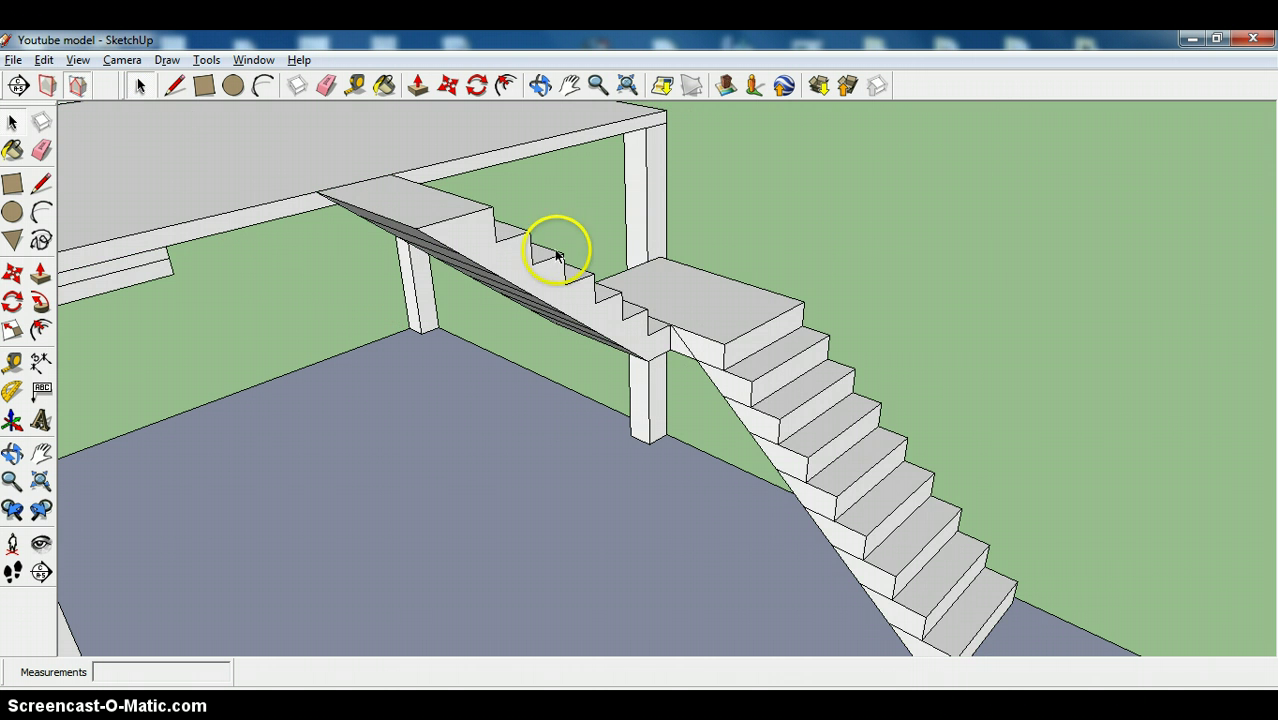
{"action": "scroll", "coordinate": [510, 313], "scroll_direction": "down", "scroll_amount": 3}
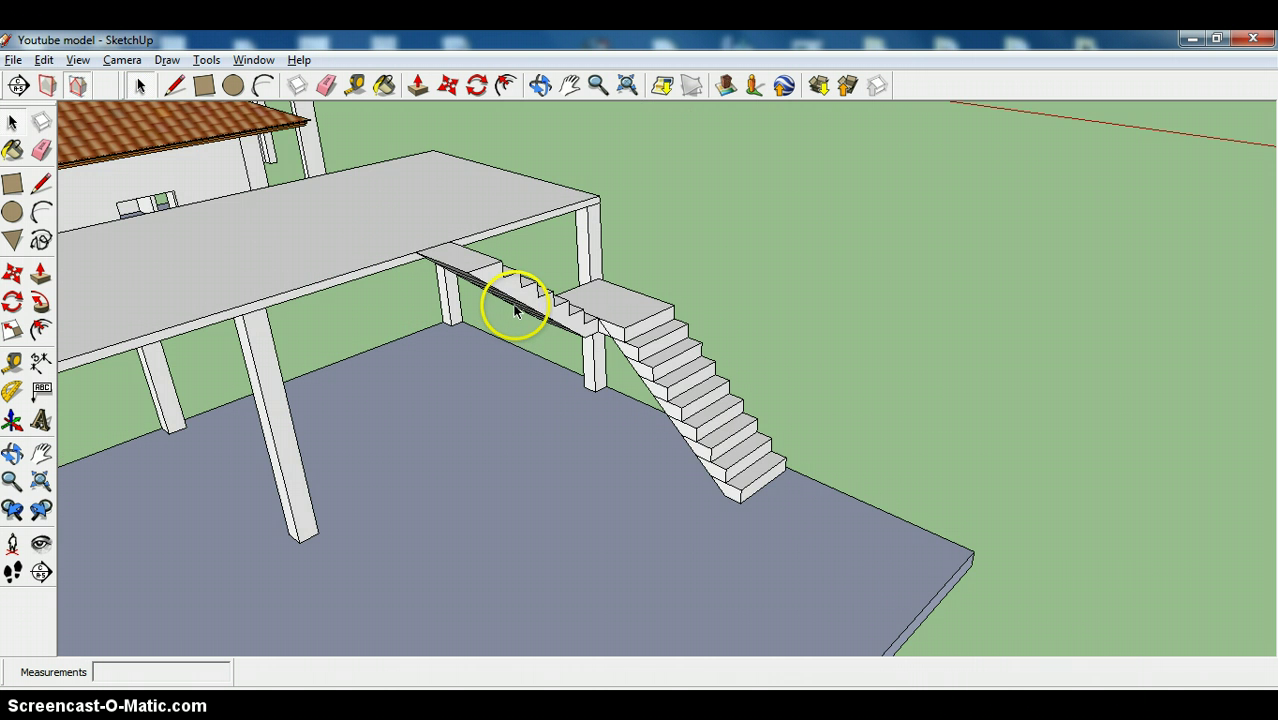